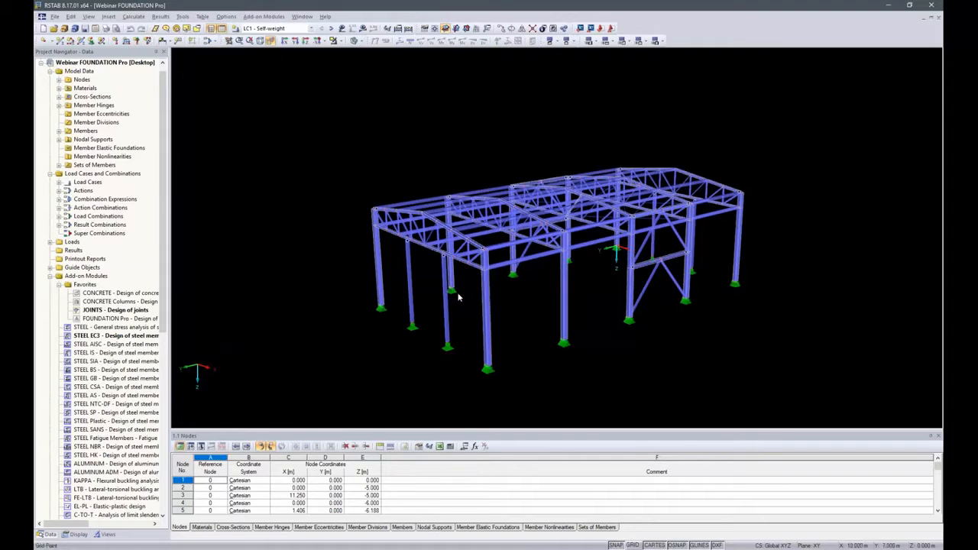
# Check the column base's general data in the JOINTS add-on module, and leave it without changes.
pyautogui.doubleClick(131, 310)
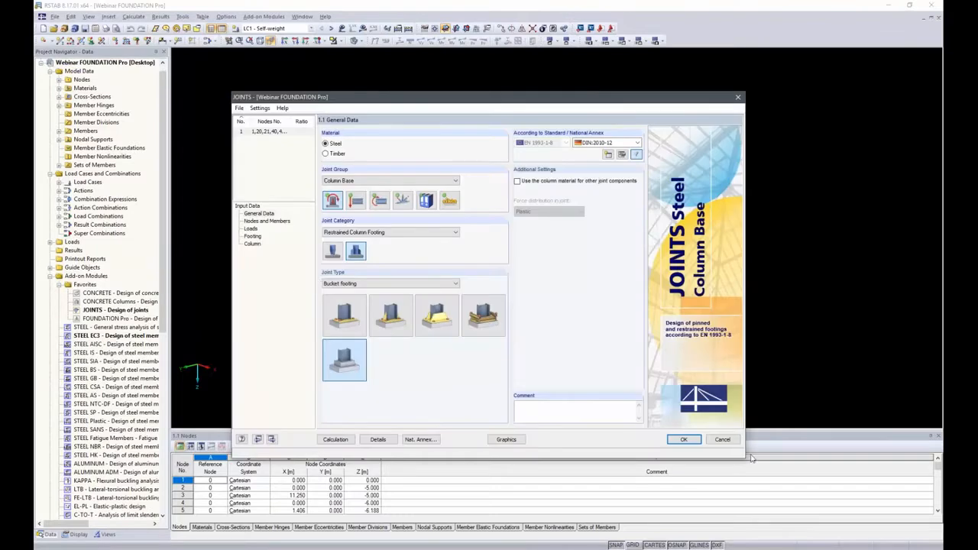
pyautogui.click(722, 439)
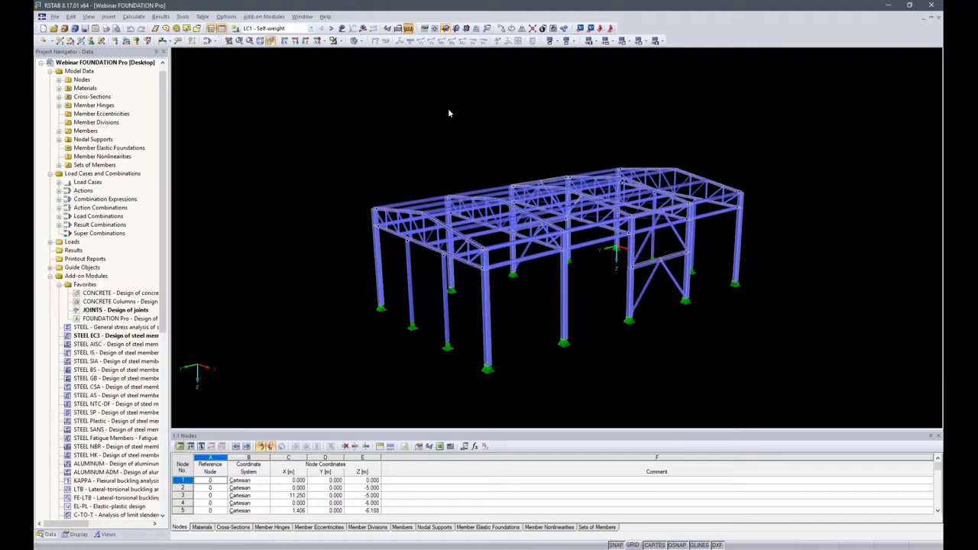
# Calculate the results for load case LC1, hide the result display, and return to the model data tree.
pyautogui.click(388, 29)
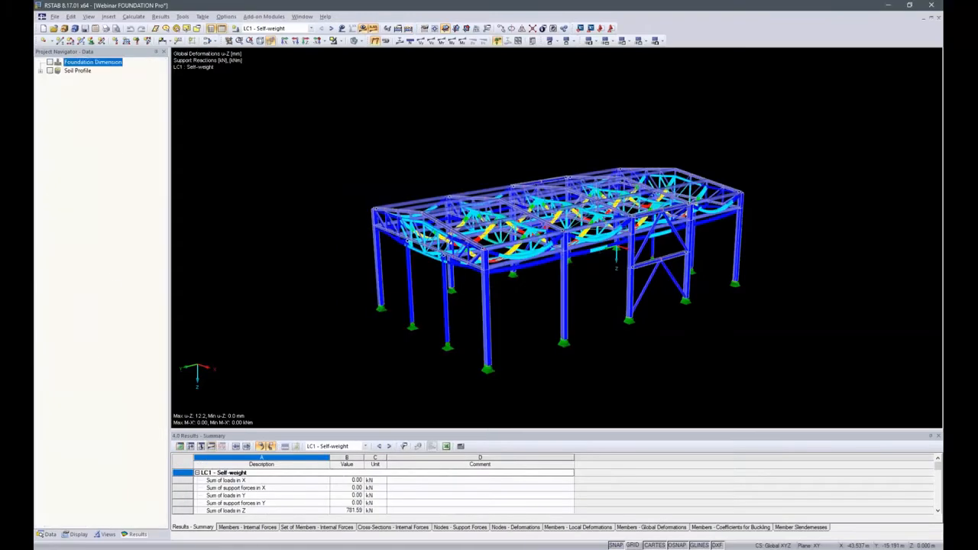
pyautogui.click(372, 28)
pyautogui.click(48, 534)
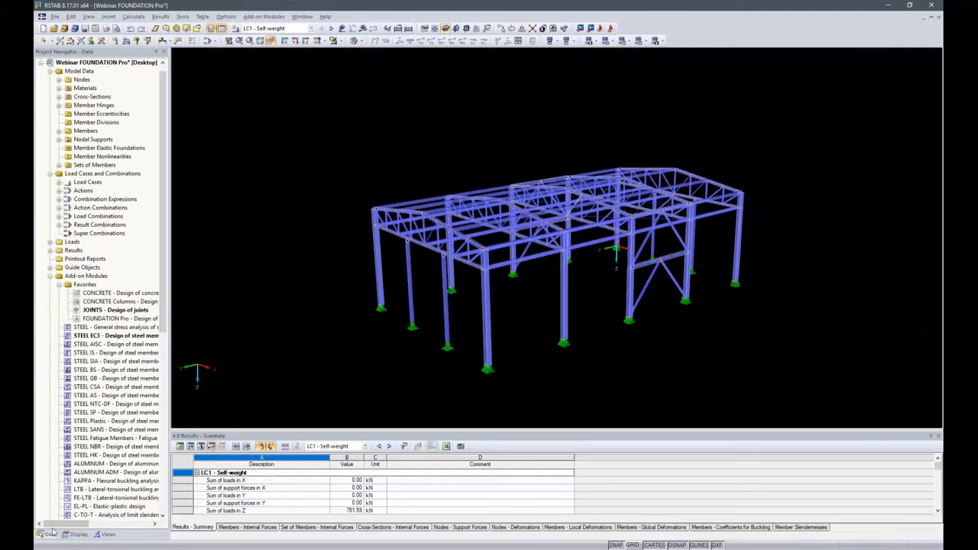
# Examine the design summary and the designed bucket footing geometry in the JOINTS results, then close the module.
pyautogui.doubleClick(110, 310)
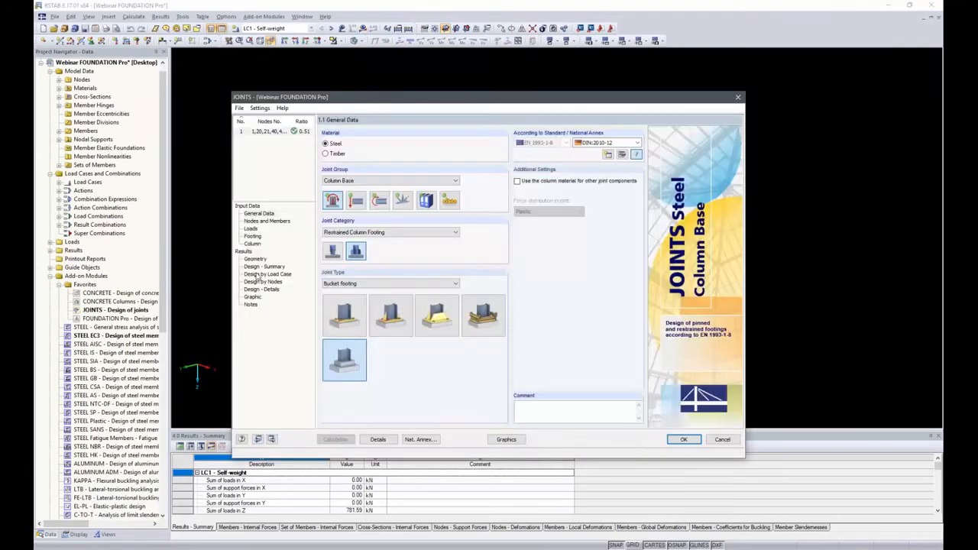
pyautogui.click(262, 267)
pyautogui.click(254, 259)
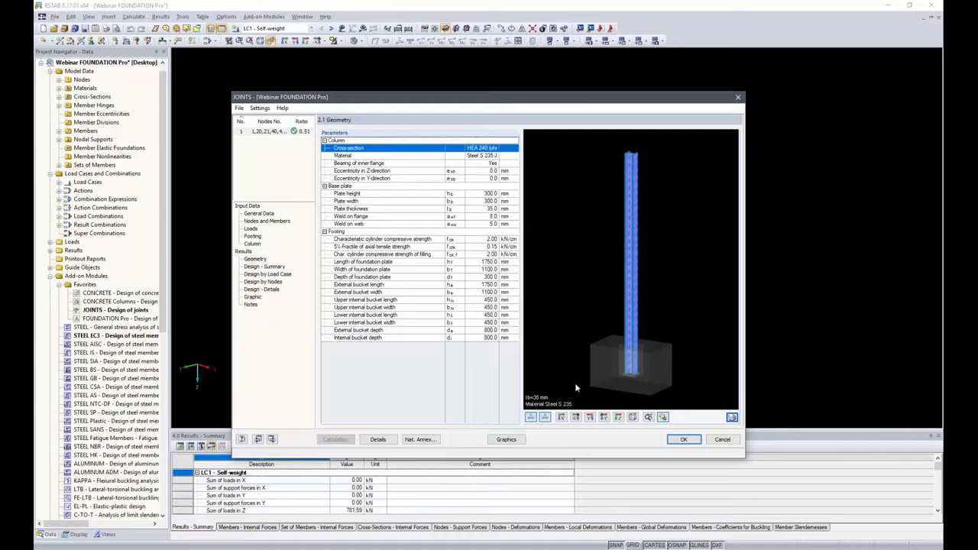
pyautogui.click(683, 441)
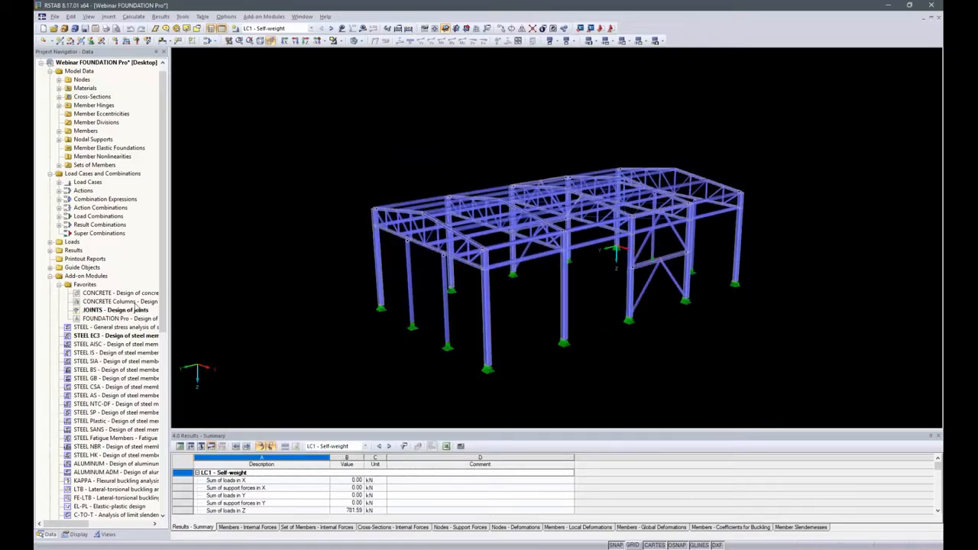
# Open FOUNDATION Pro and limit foundation 1 to support nodes 1,20,21,40,41,60,61,80,81,100, leaving out the intermediate gable columns.
pyautogui.doubleClick(118, 320)
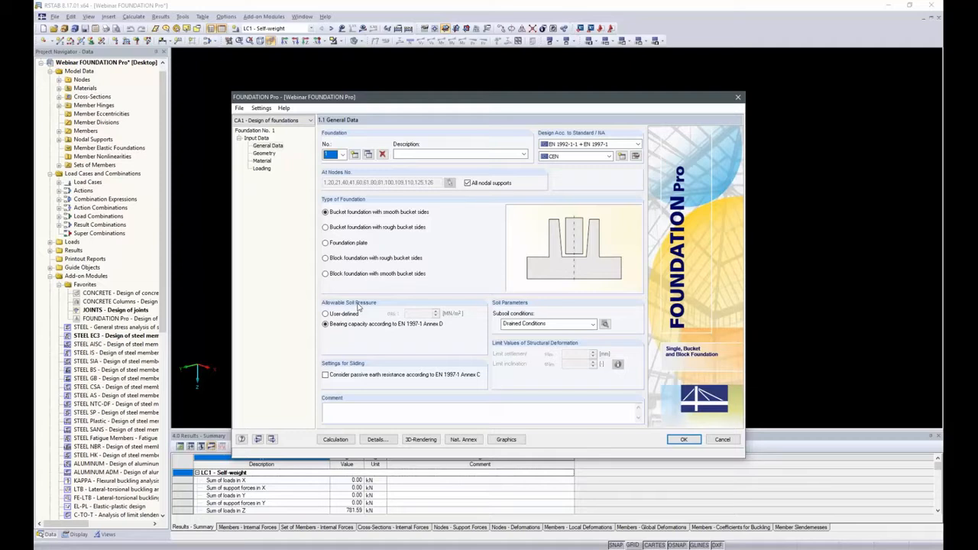
pyautogui.click(467, 183)
pyautogui.click(467, 184)
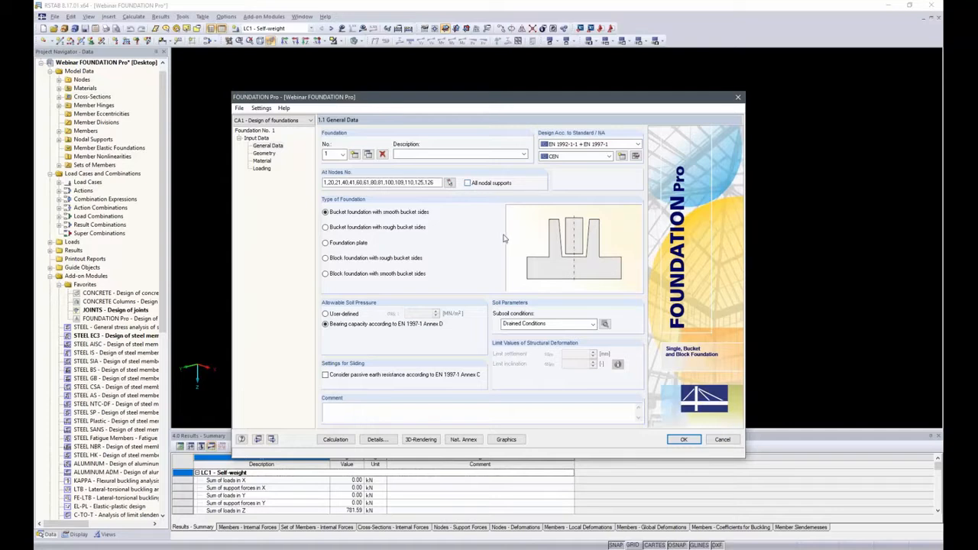
pyautogui.click(450, 183)
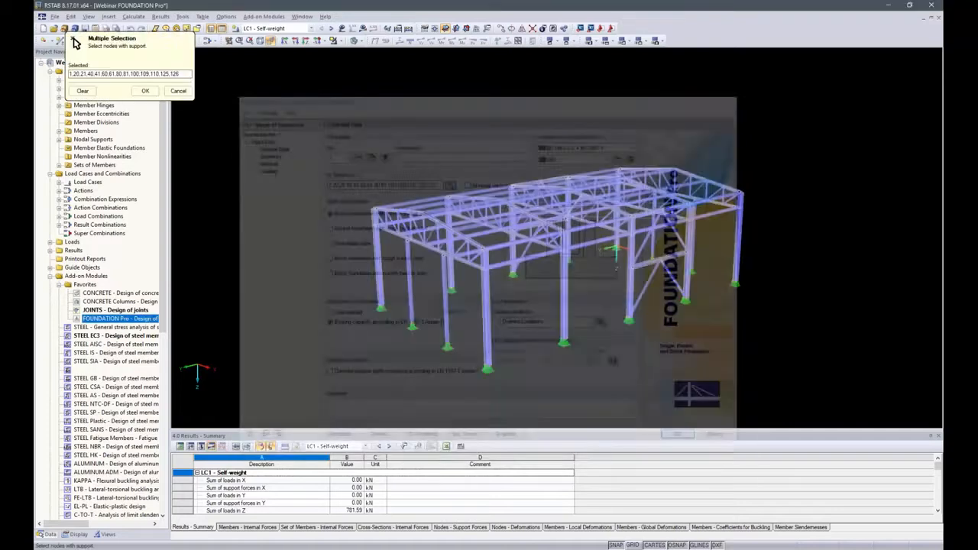
pyautogui.keyDown('ctrl'); pyautogui.moveTo(408, 367); pyautogui.dragTo(581, 307, button='middle'); pyautogui.keyUp('ctrl')
pyautogui.moveTo(508, 266); pyautogui.dragTo(629, 349)
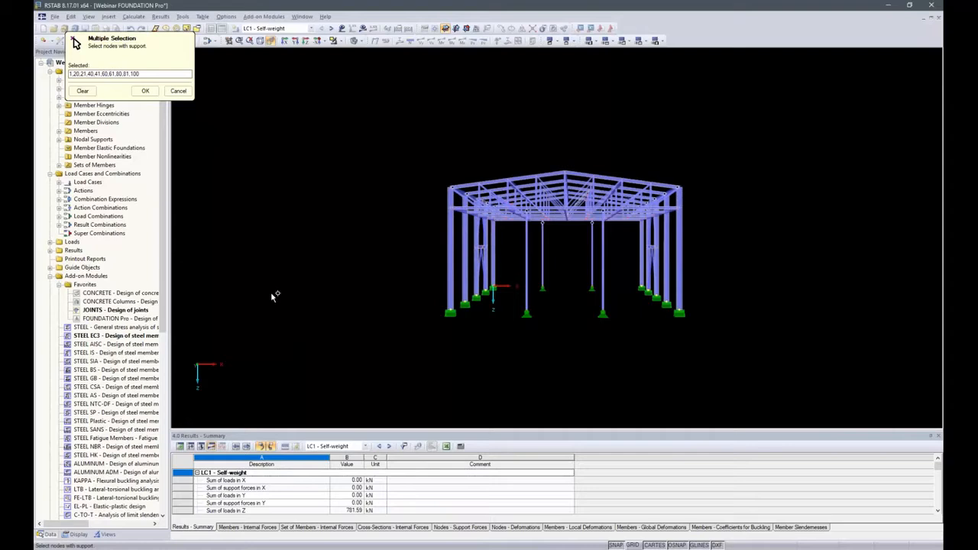
pyautogui.click(145, 90)
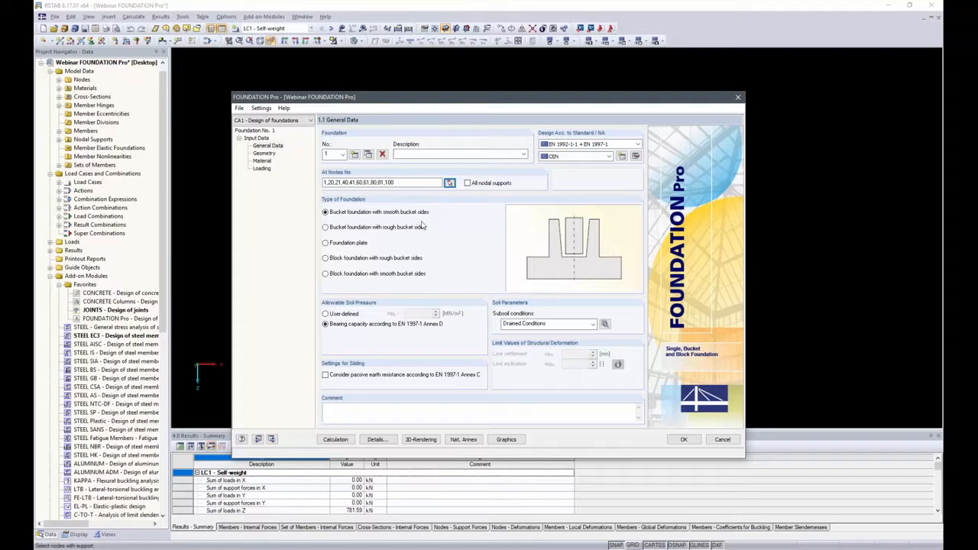
# Set the foundation type to block foundation with smooth bucket sides and the subsoil conditions to Drained Conditions.
pyautogui.click(326, 274)
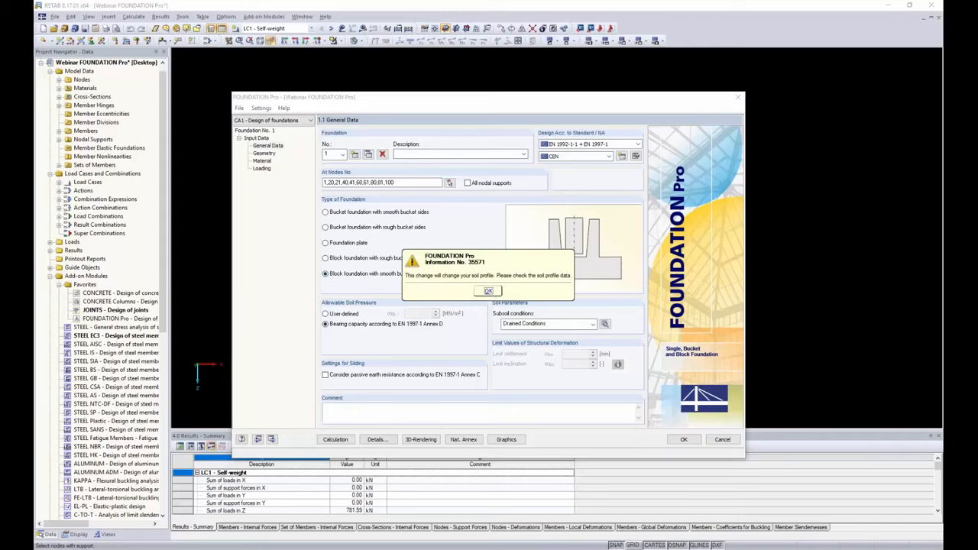
pyautogui.click(495, 296)
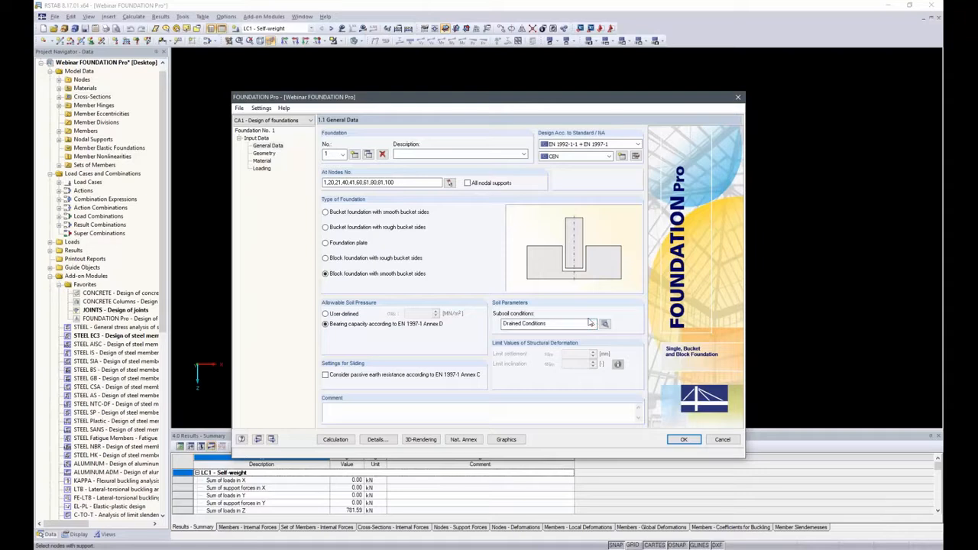
pyautogui.click(592, 324)
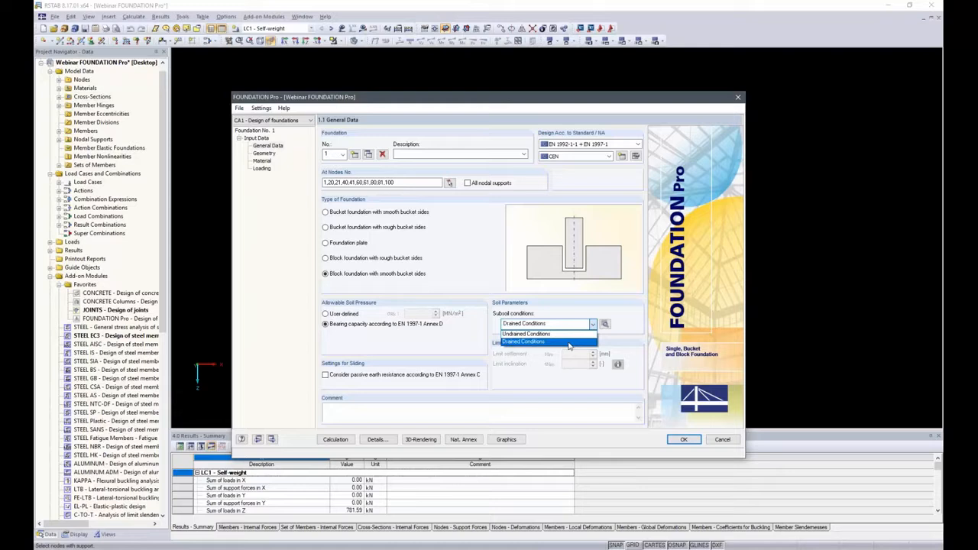
pyautogui.click(569, 346)
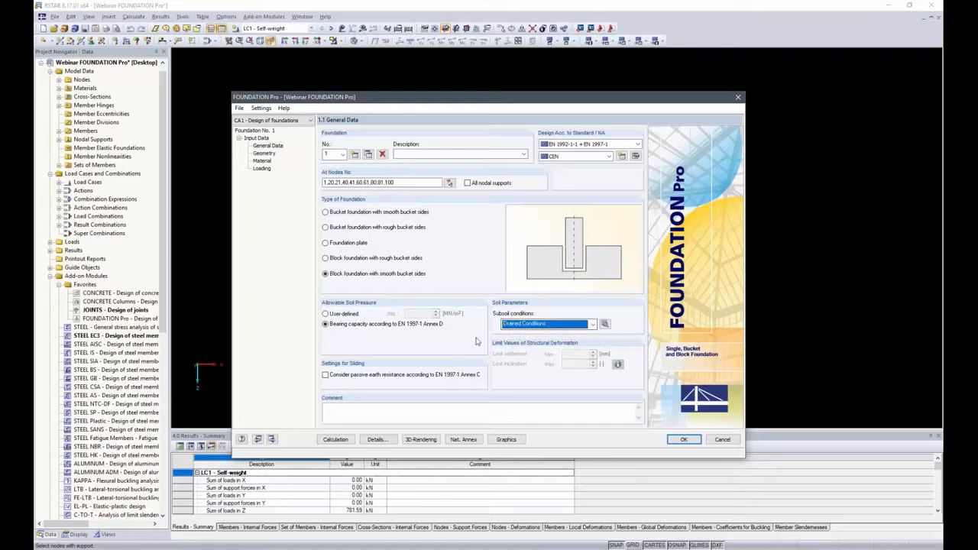
# In the soil profile, set the first layer's thickness to 1.1 m and delete its comment.
pyautogui.click(604, 325)
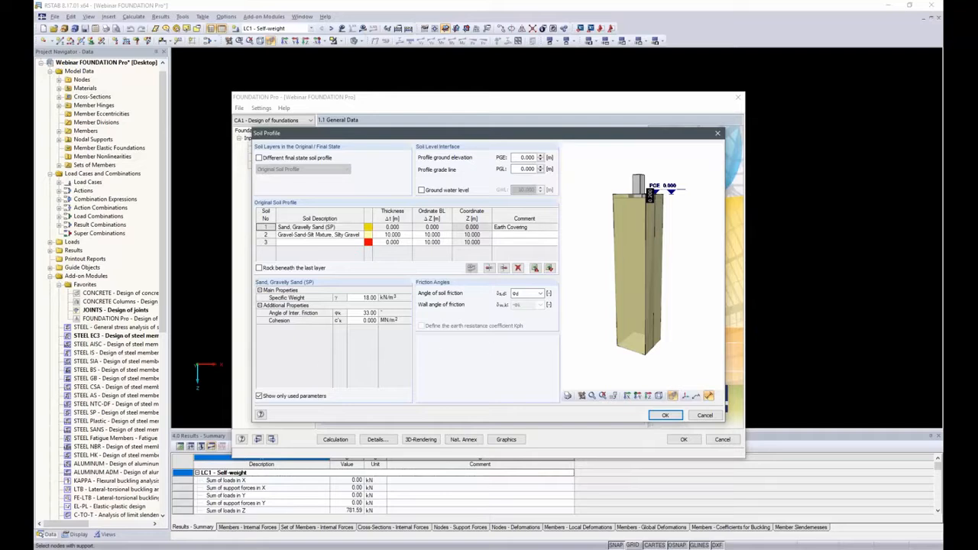
pyautogui.click(394, 229)
pyautogui.write('1.1')
pyautogui.press('Tab')
pyautogui.press('Tab')
pyautogui.press('Tab')
pyautogui.press('Delete')
pyautogui.press('Tab')
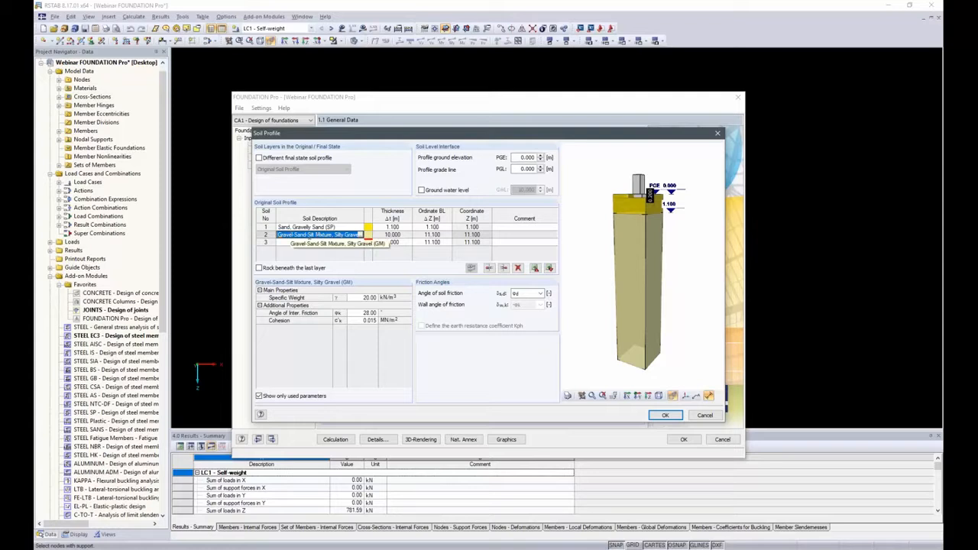
# Set the thickness of the second soil layer, the gravel-sand-silt mixture, to 1 m.
pyautogui.click(391, 234)
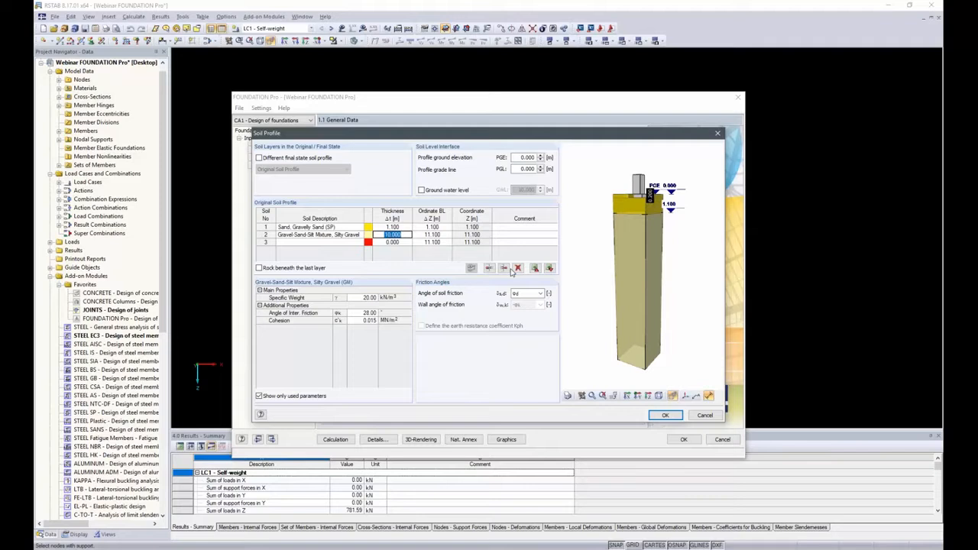
pyautogui.write('1')
pyautogui.press('Tab')
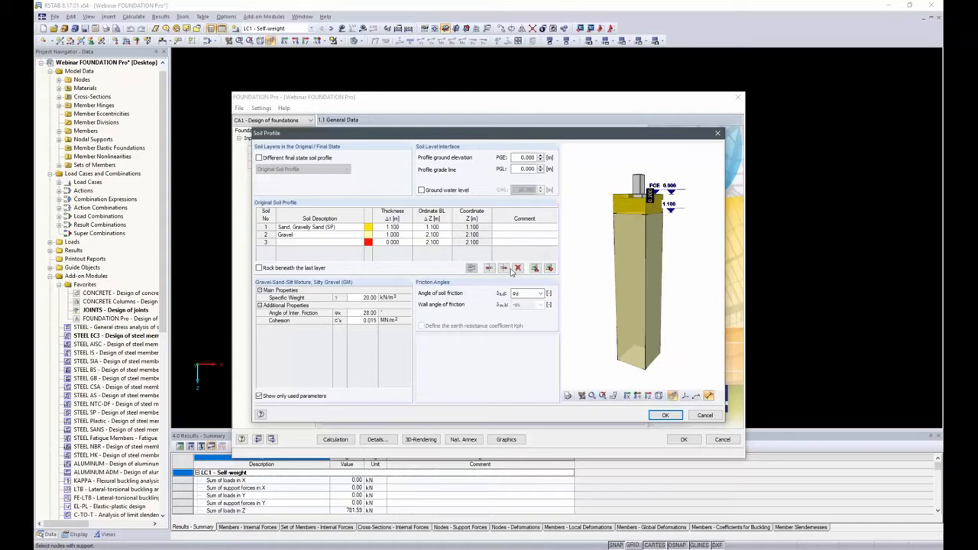
pyautogui.press('Tab')
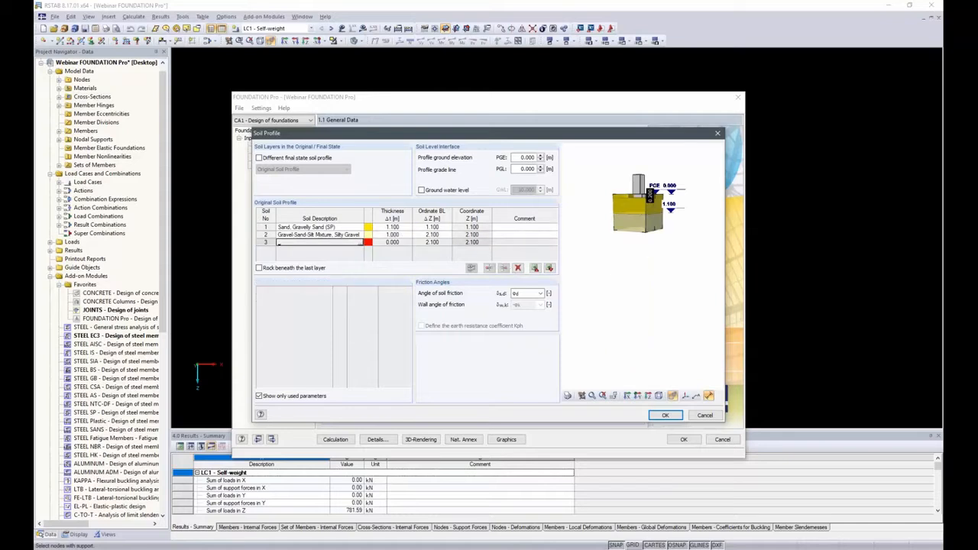
# Add Silty Sand, Sand-Silt Mixture (SM) from the material library as the third soil layer, 0.25 m thick.
pyautogui.click(362, 243)
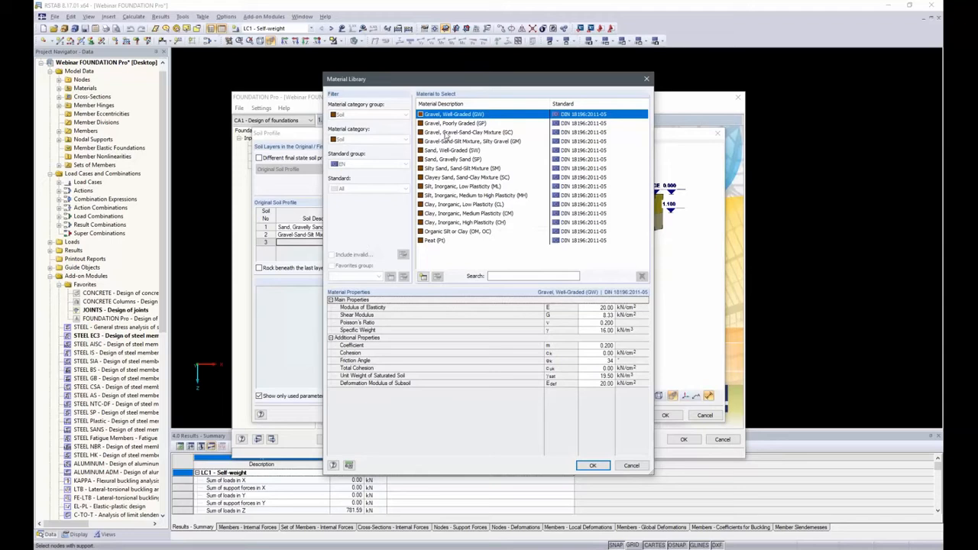
pyautogui.click(437, 168)
pyautogui.doubleClick(437, 169)
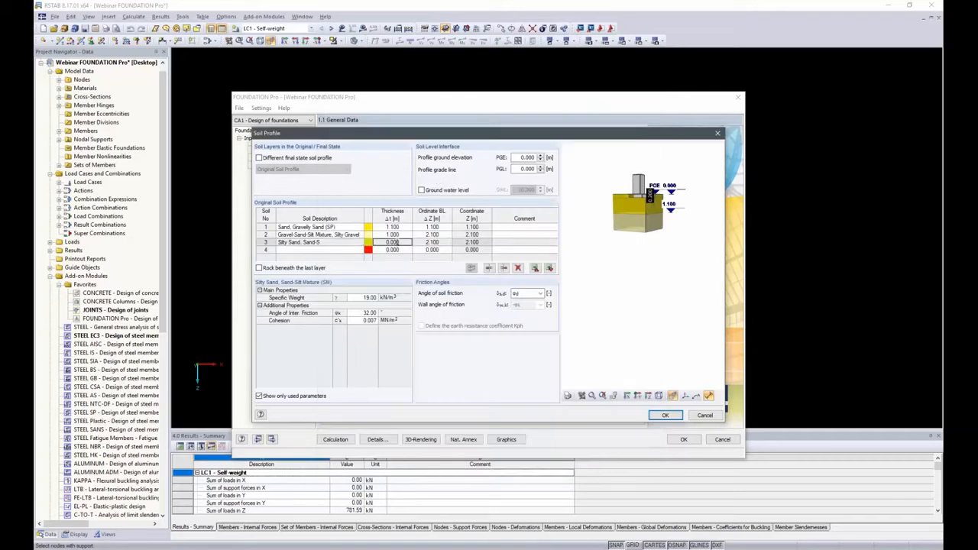
pyautogui.write('25')
pyautogui.press('Tab')
pyautogui.press('Tab')
pyautogui.press('Tab')
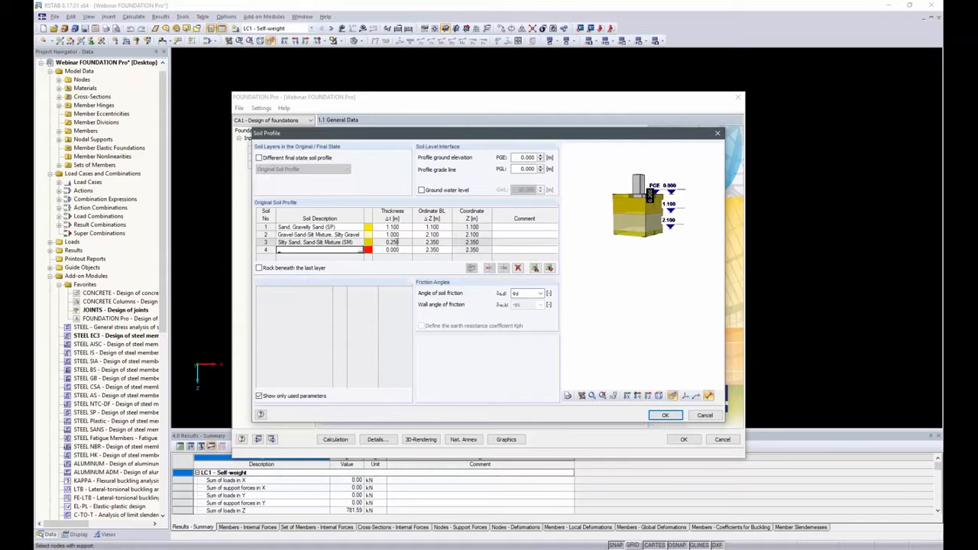
# Add Silt, Inorganic, Low Plasticity (ML) from the material library as the fourth soil layer, 0.5 m thick.
pyautogui.click(359, 249)
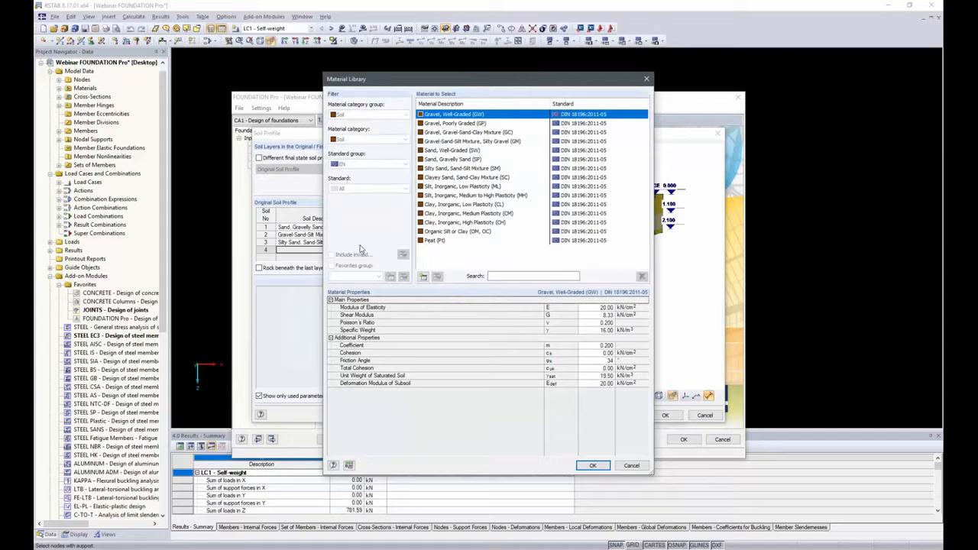
pyautogui.click(462, 186)
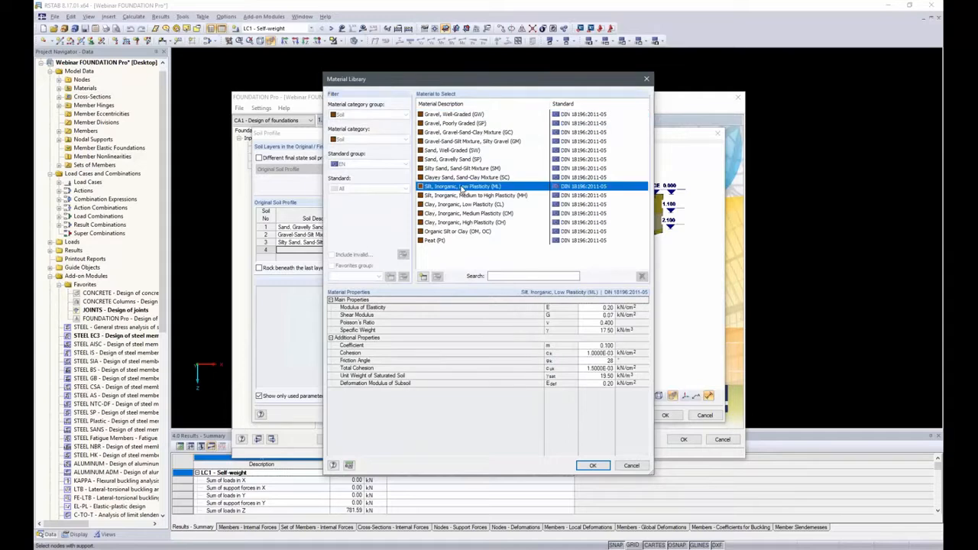
pyautogui.doubleClick(462, 189)
pyautogui.doubleClick(393, 251)
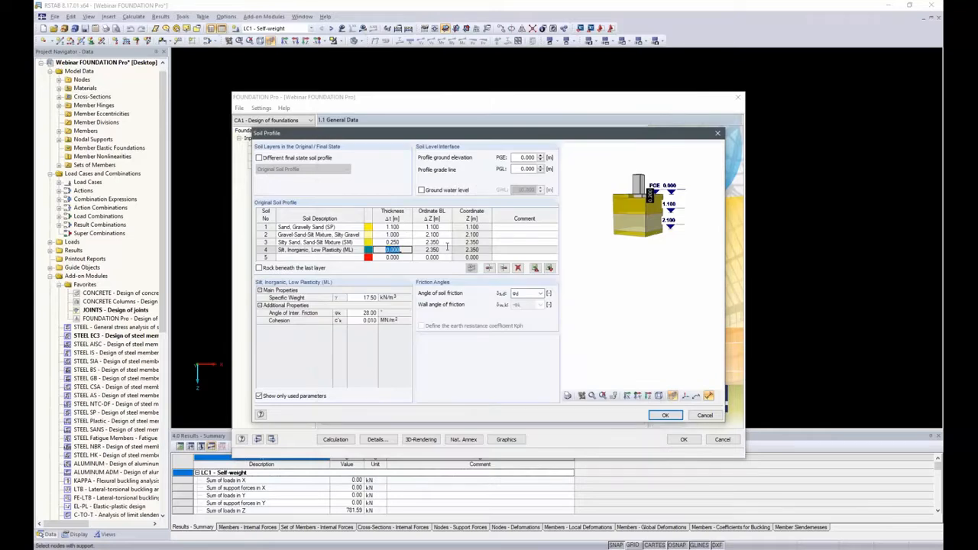
pyautogui.write('5')
pyautogui.press('Return')
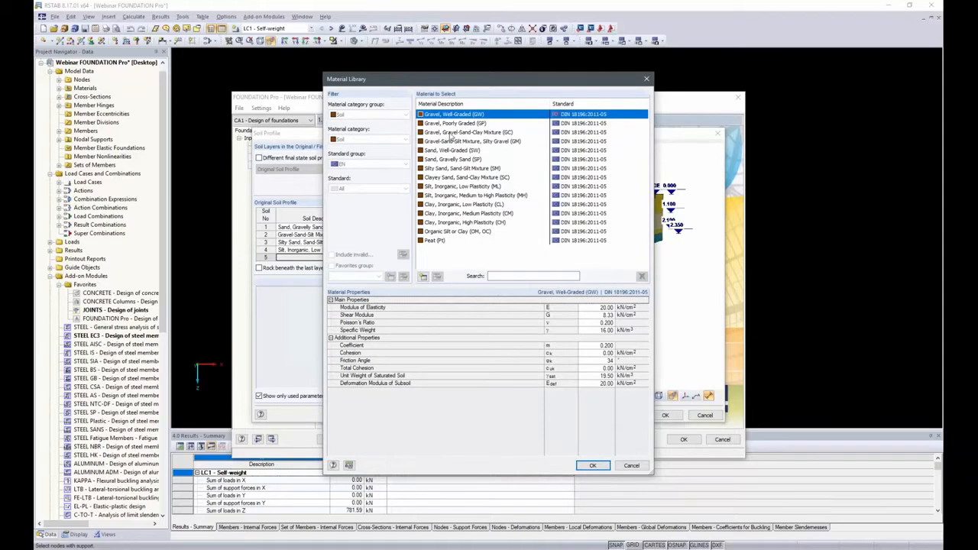
# Add Gravel, Gravel-Sand-Clay Mixture (GC) from the material library as the fifth soil layer, 7.15 m thick.
pyautogui.doubleClick(449, 133)
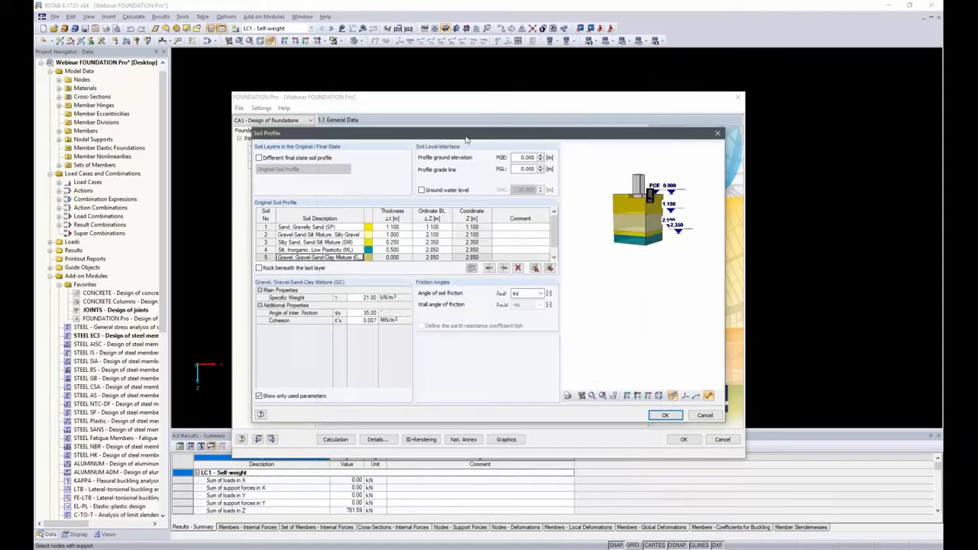
pyautogui.click(392, 258)
pyautogui.write('1.5')
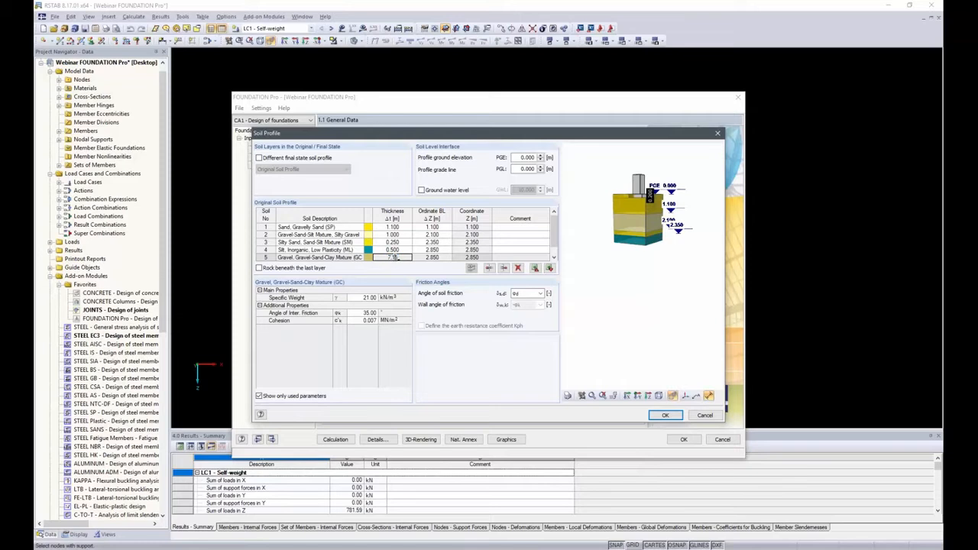
pyautogui.press('Tab')
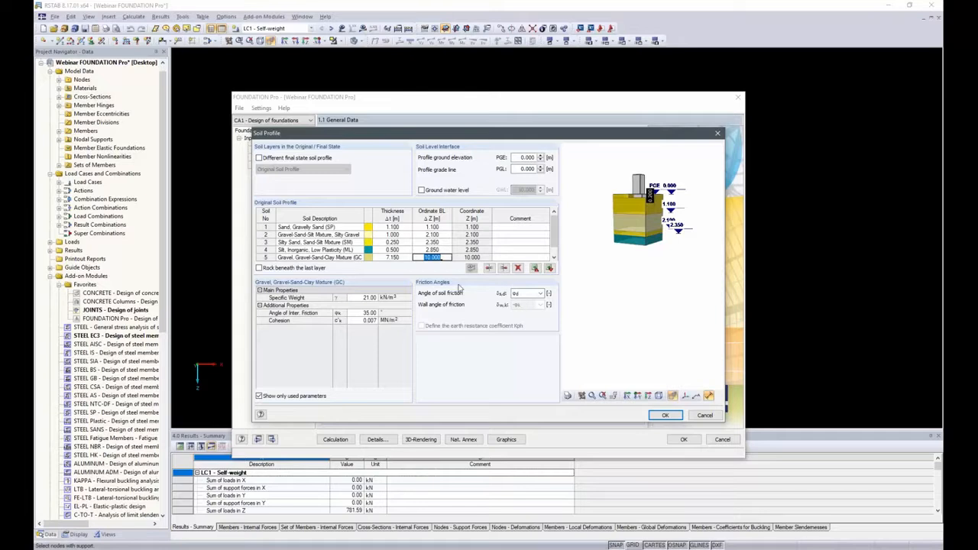
pyautogui.click(458, 259)
pyautogui.press('Tab')
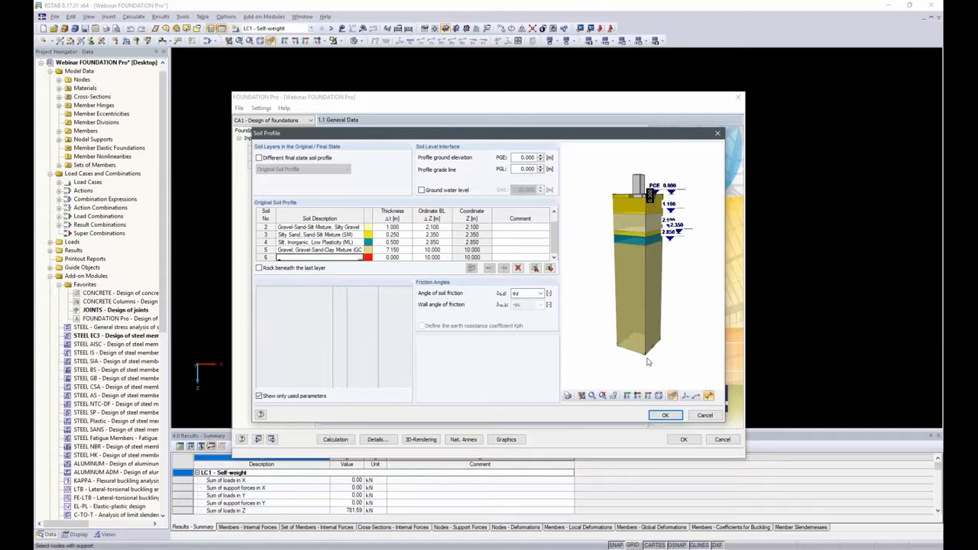
# Inspect the layered soil preview and display the layer numbers in place of the elevation dimensions.
pyautogui.keyDown('ctrl'); pyautogui.moveTo(666, 217); pyautogui.dragTo(629, 194, button='middle'); pyautogui.keyUp('ctrl')
pyautogui.scroll(3, 628, 195)
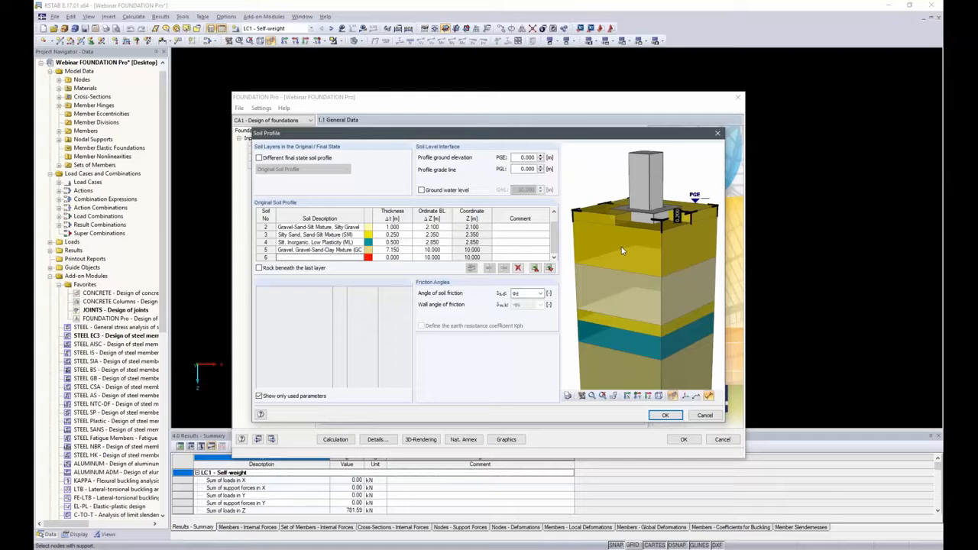
pyautogui.scroll(-3, 622, 252)
pyautogui.scroll(3, 605, 294)
pyautogui.click(708, 395)
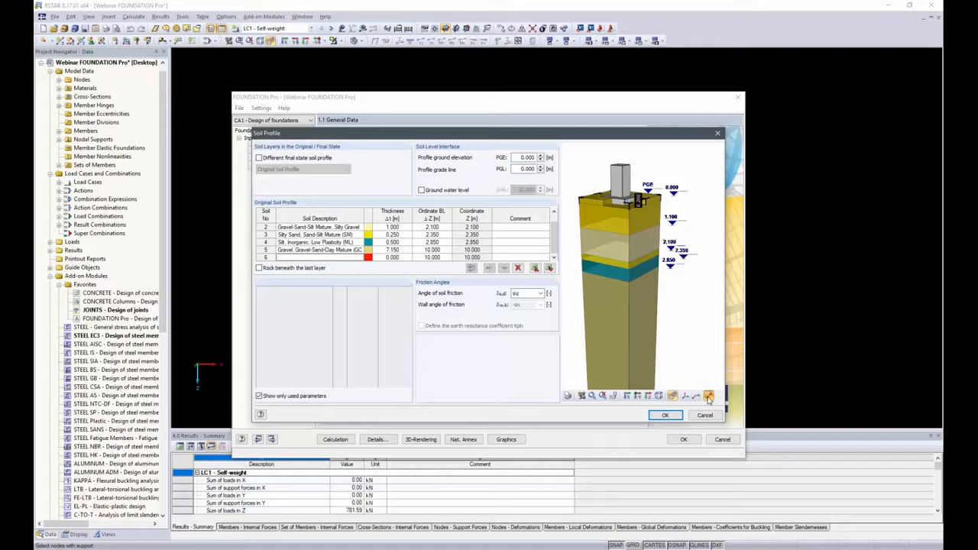
pyautogui.click(708, 396)
pyautogui.click(697, 396)
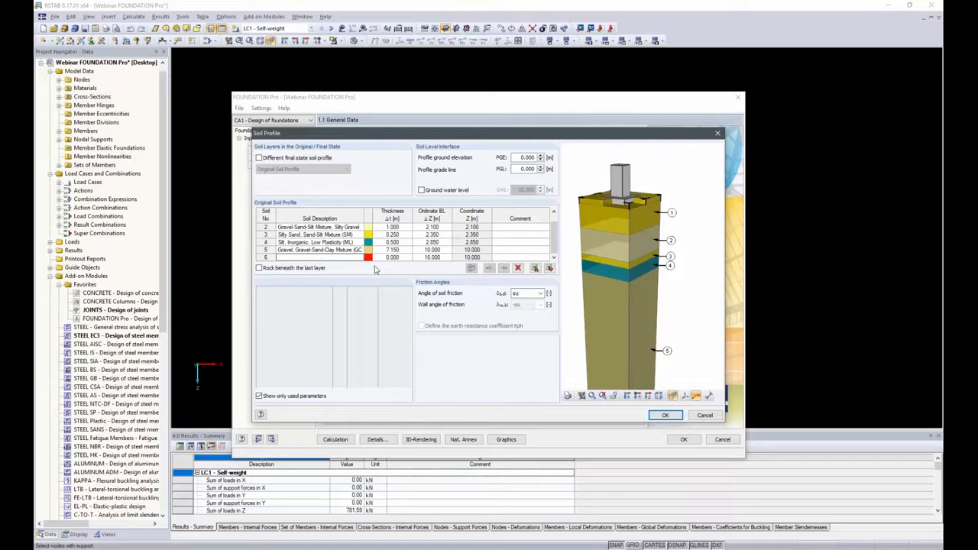
# Accept the layered soil profile and open the geometry settings of foundation no. 1.
pyautogui.keyDown('ctrl'); pyautogui.moveTo(653, 307); pyautogui.dragTo(736, 298, button='middle'); pyautogui.keyUp('ctrl')
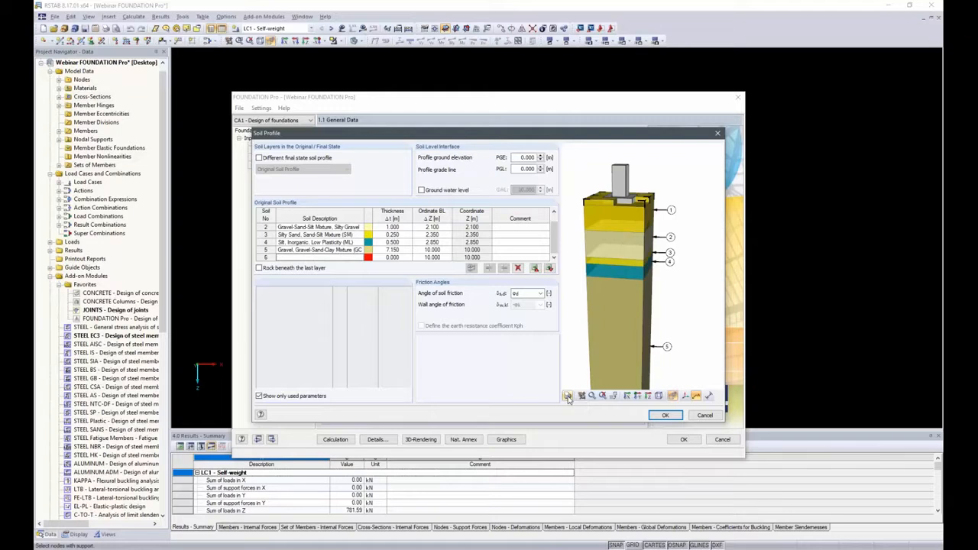
pyautogui.click(671, 417)
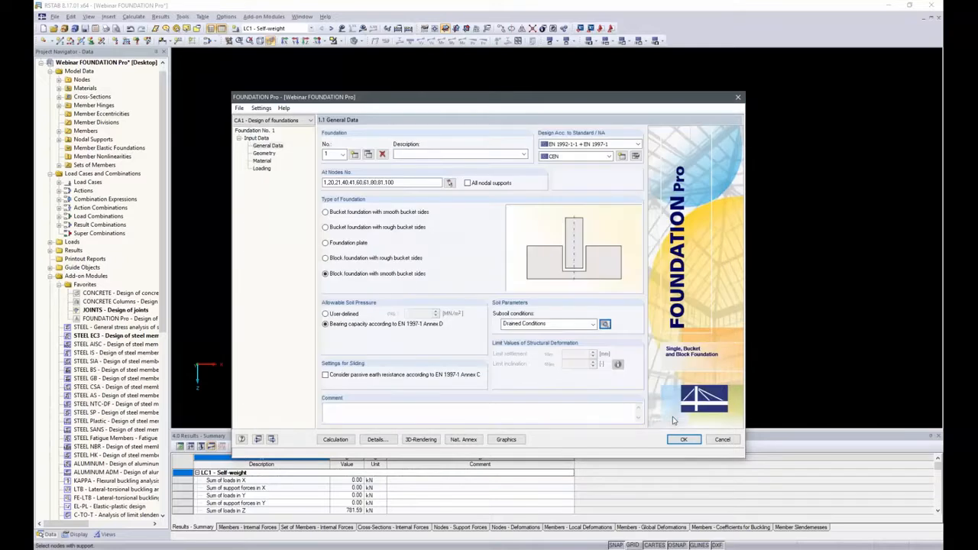
pyautogui.click(264, 153)
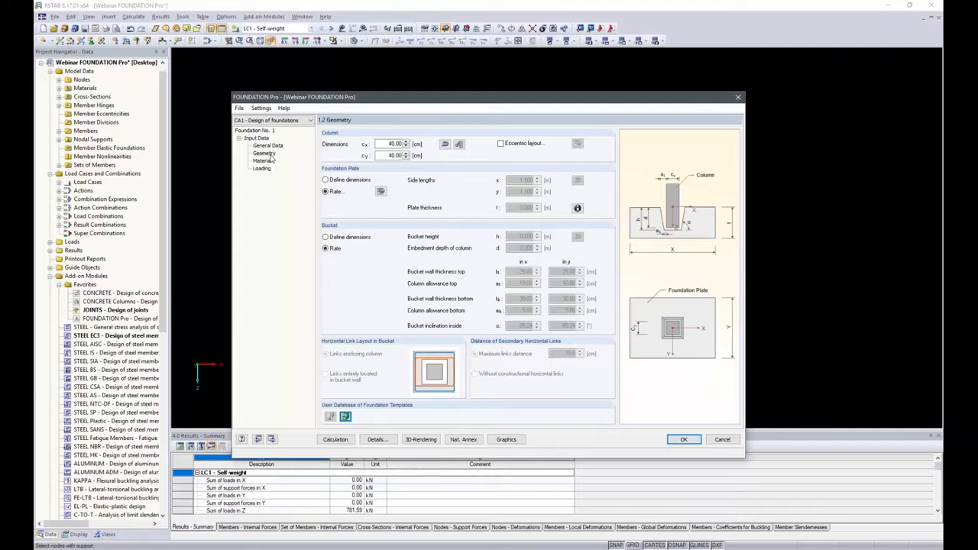
# Set the column dimensions cx and cy to 35 cm each.
pyautogui.click(444, 147)
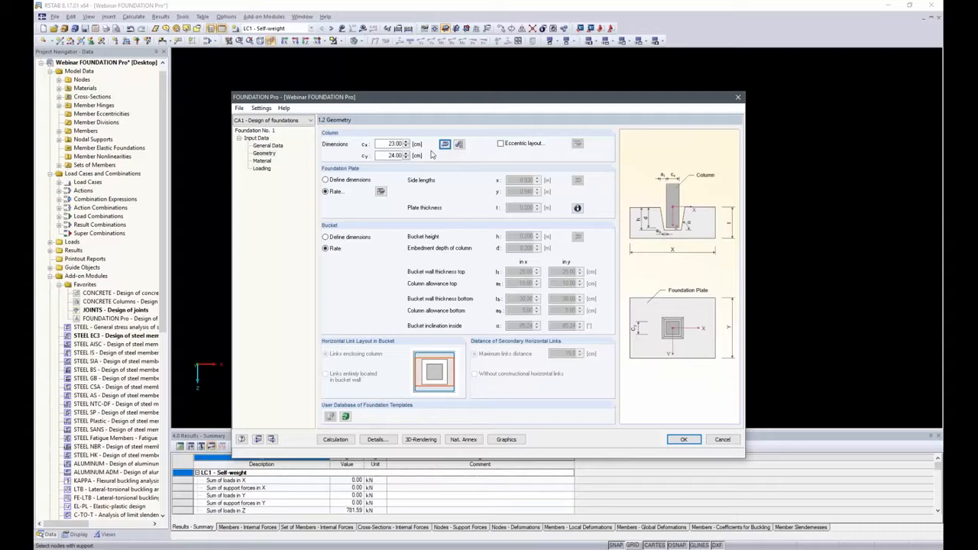
pyautogui.doubleClick(385, 144)
pyautogui.write('35')
pyautogui.press('Tab')
pyautogui.press('Return')
# Set the foundation plate's iteration to start at 0.3 m thickness, increasing only side length x, with no increase in z.
pyautogui.click(380, 192)
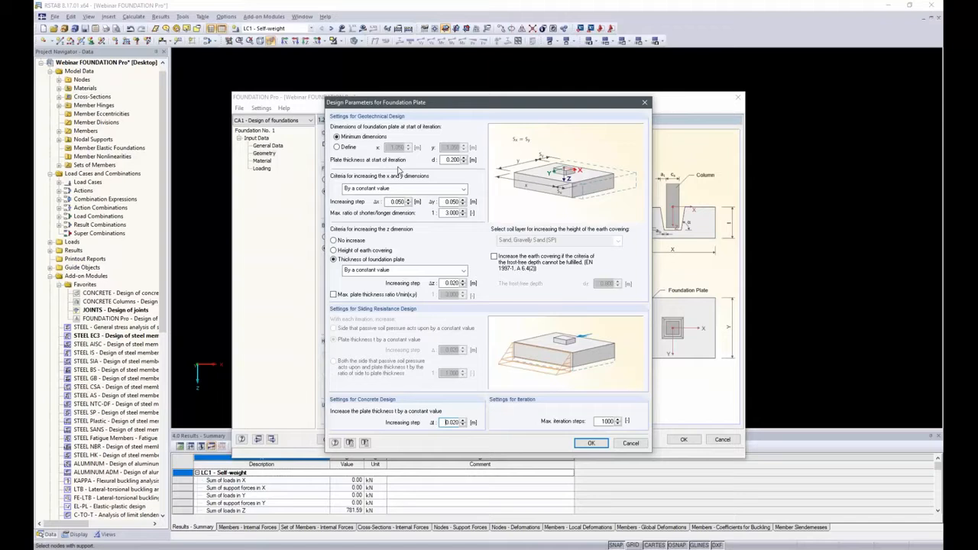
pyautogui.click(448, 159)
pyautogui.doubleClick(448, 159)
pyautogui.write('.3')
pyautogui.click(463, 190)
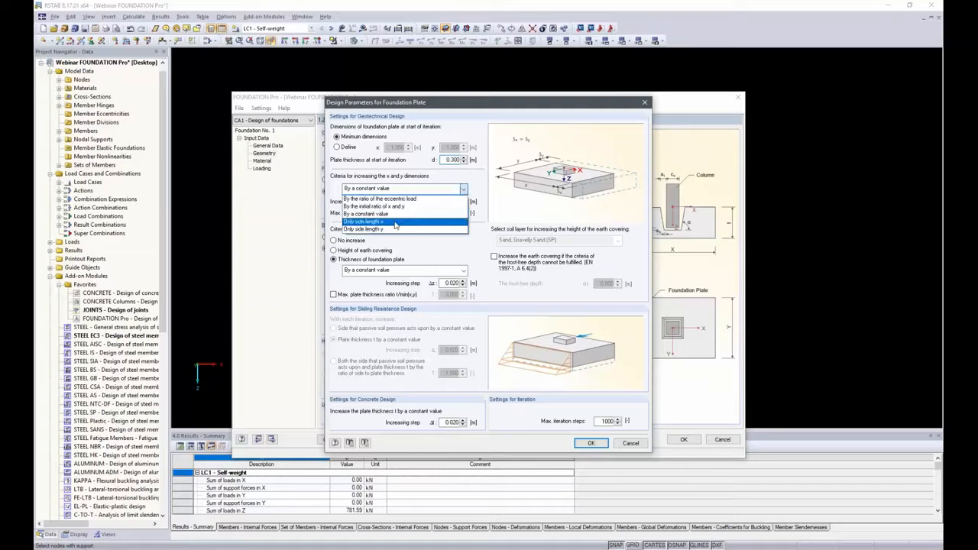
pyautogui.click(395, 222)
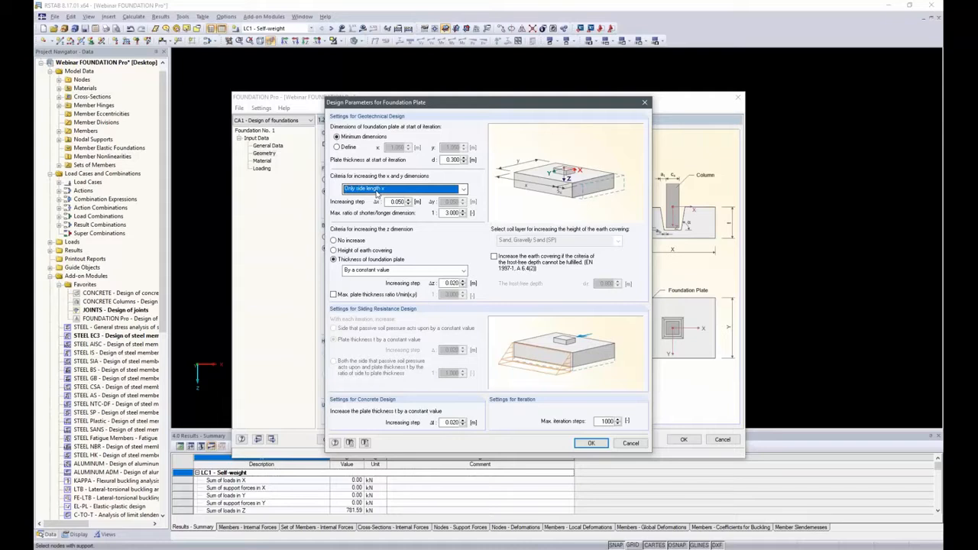
pyautogui.click(345, 243)
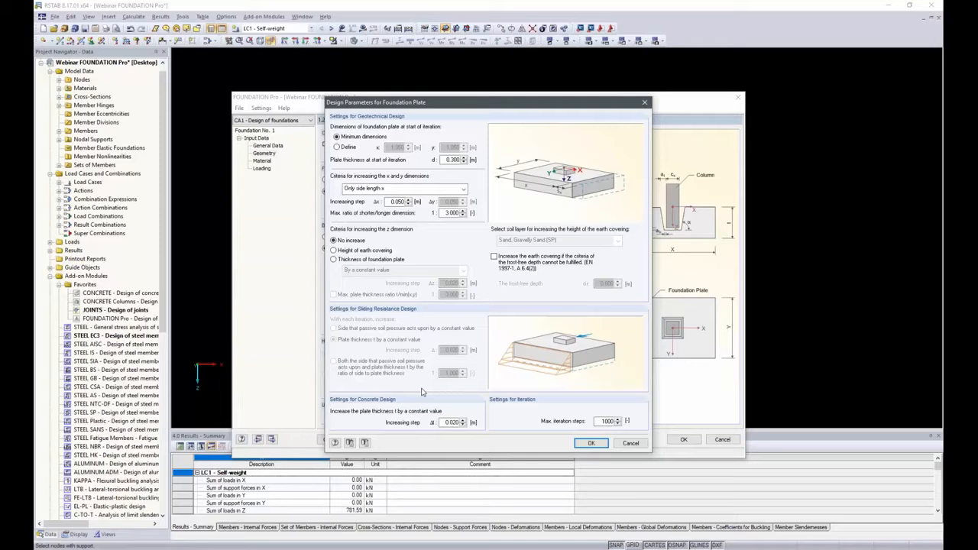
pyautogui.click(592, 444)
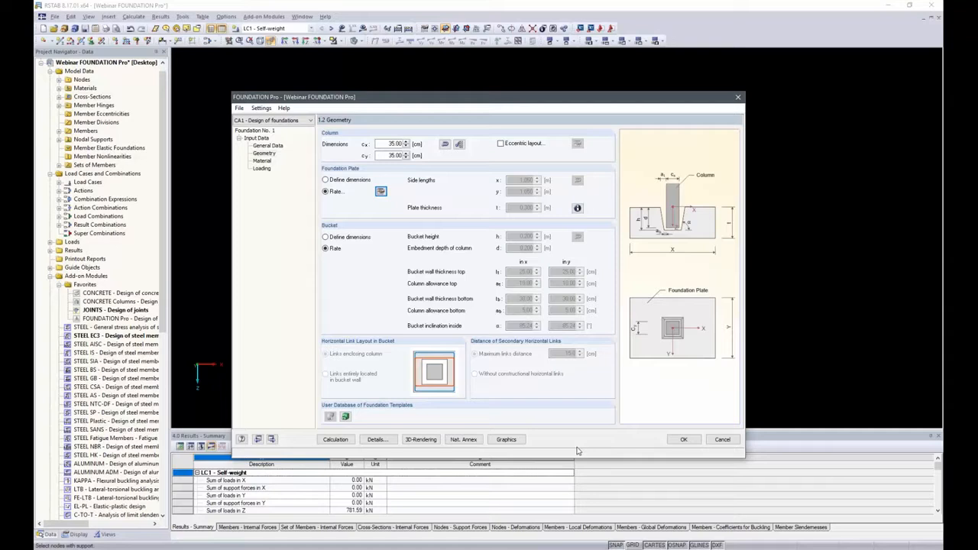
# Switch the bucket to defined dimensions with a height and a column embedment depth of 0.8 m each.
pyautogui.click(326, 238)
pyautogui.doubleClick(518, 248)
pyautogui.write('.5')
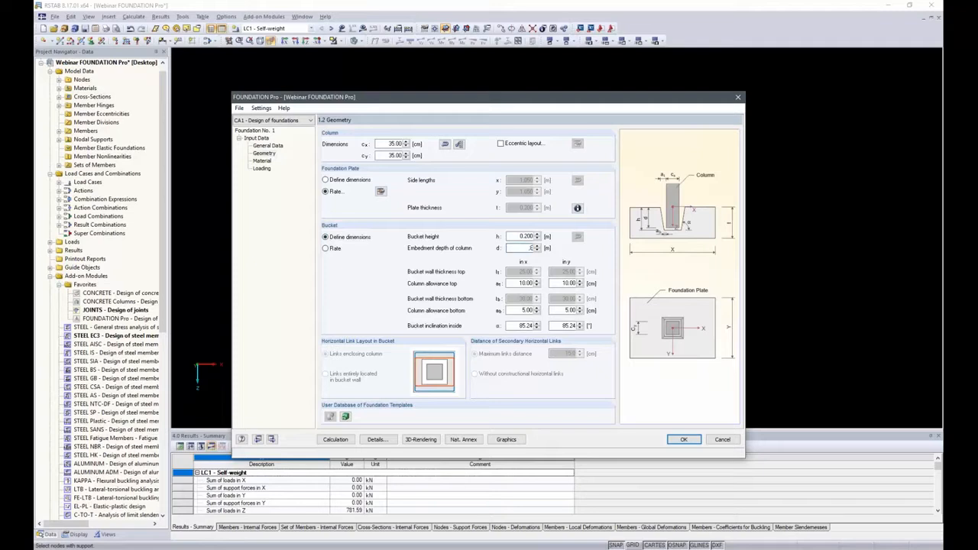
pyautogui.hotkey('shift', 'Tab')
pyautogui.write('.8')
pyautogui.press('Tab')
# Set the bucket's bottom column allowance to 10 cm in both x and y.
pyautogui.doubleClick(525, 310)
pyautogui.write('10')
pyautogui.press('Tab')
pyautogui.press('Tab')
pyautogui.press('Tab')
pyautogui.write('10')
pyautogui.press('Tab')
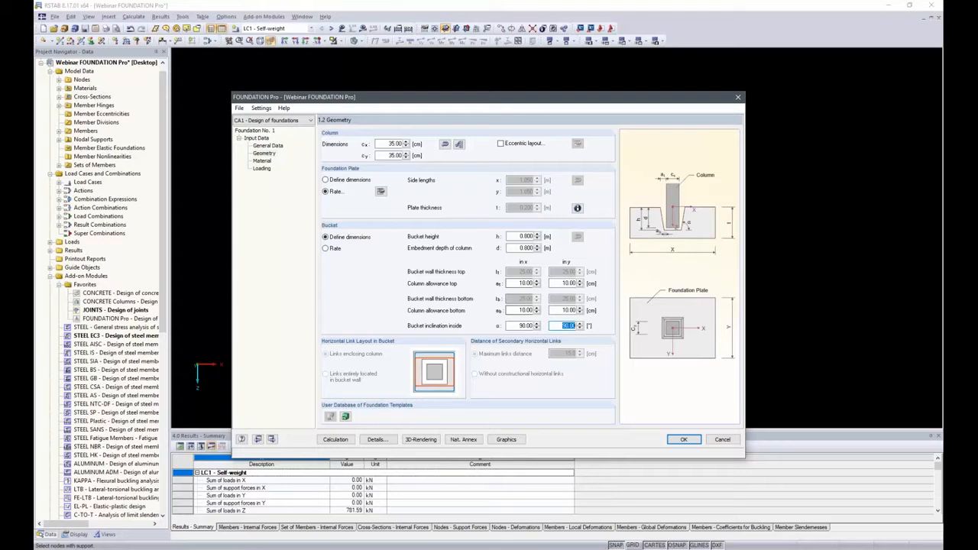
# Apply the minimum concrete cover according to the standard in the material settings and accept its exposure class parameters.
pyautogui.click(262, 160)
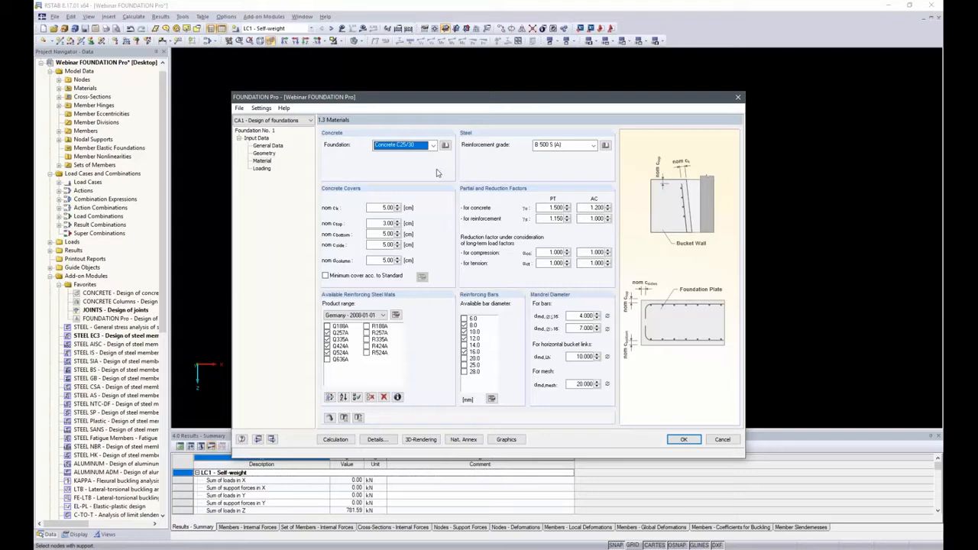
pyautogui.click(326, 277)
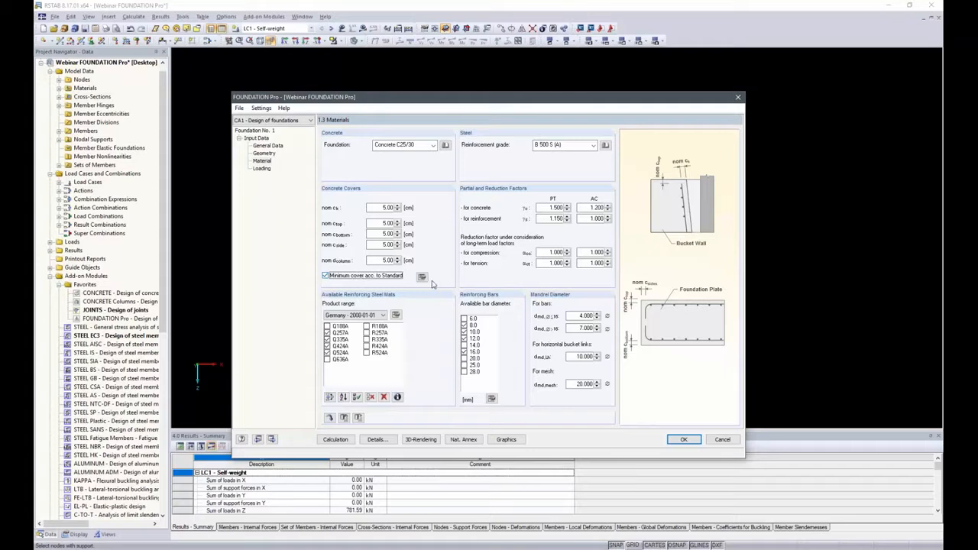
pyautogui.click(421, 277)
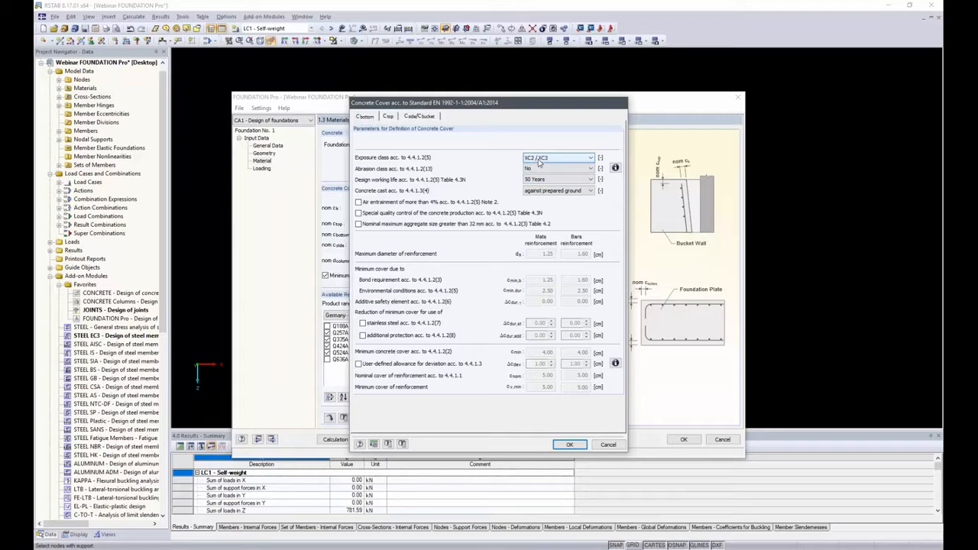
pyautogui.click(570, 445)
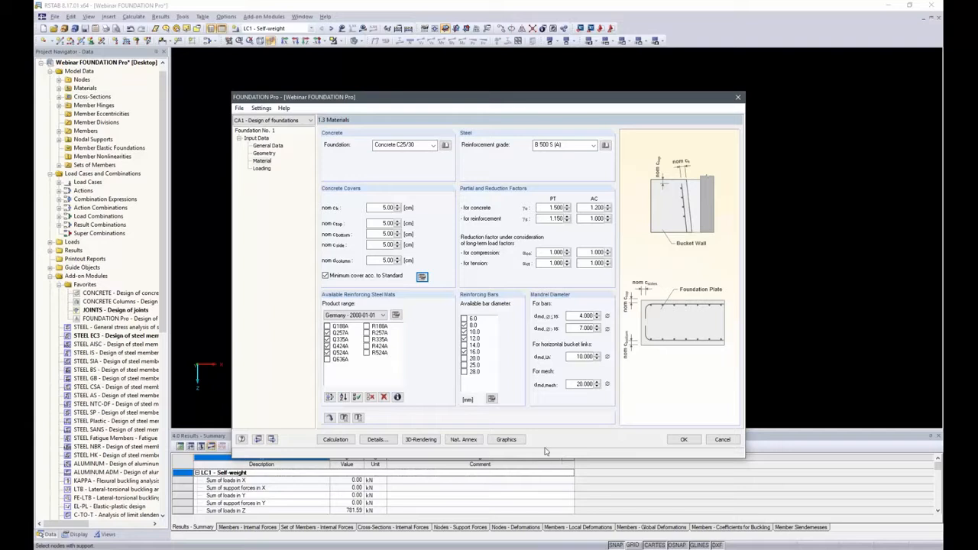
# Exclude mats Q257A, Q335A, Q424A and Q524A and the 16 mm bars from the available reinforcement.
pyautogui.click(327, 333)
pyautogui.click(327, 339)
pyautogui.click(327, 346)
pyautogui.click(327, 353)
pyautogui.click(463, 352)
# Exclude the uplift limit state from the geotechnical design in the design details, starting from the loading settings.
pyautogui.click(260, 168)
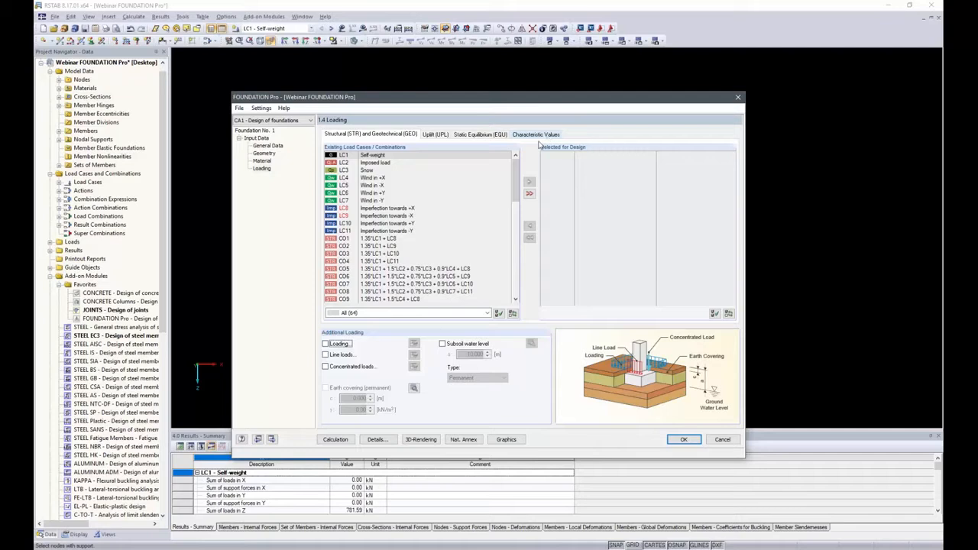
pyautogui.click(376, 440)
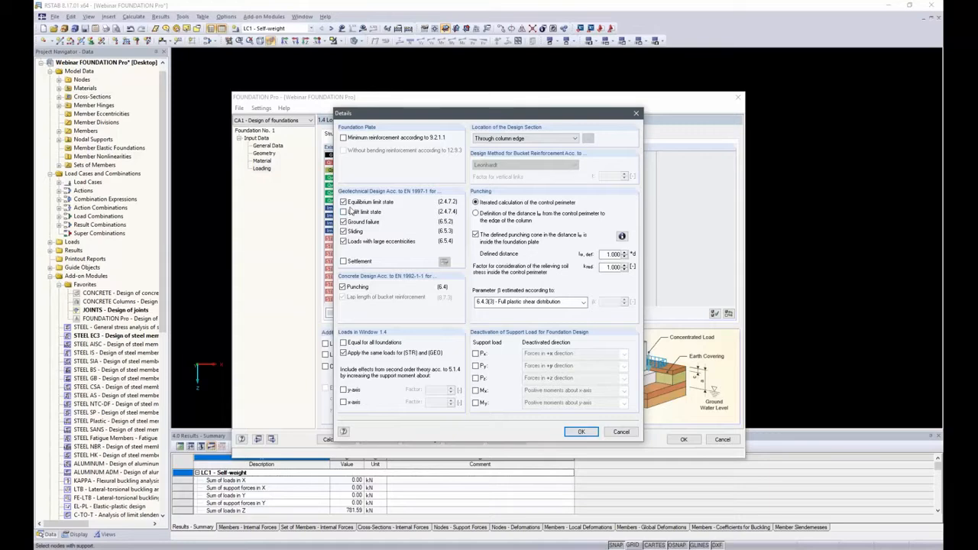
pyautogui.moveTo(372, 117); pyautogui.dragTo(372, 201)
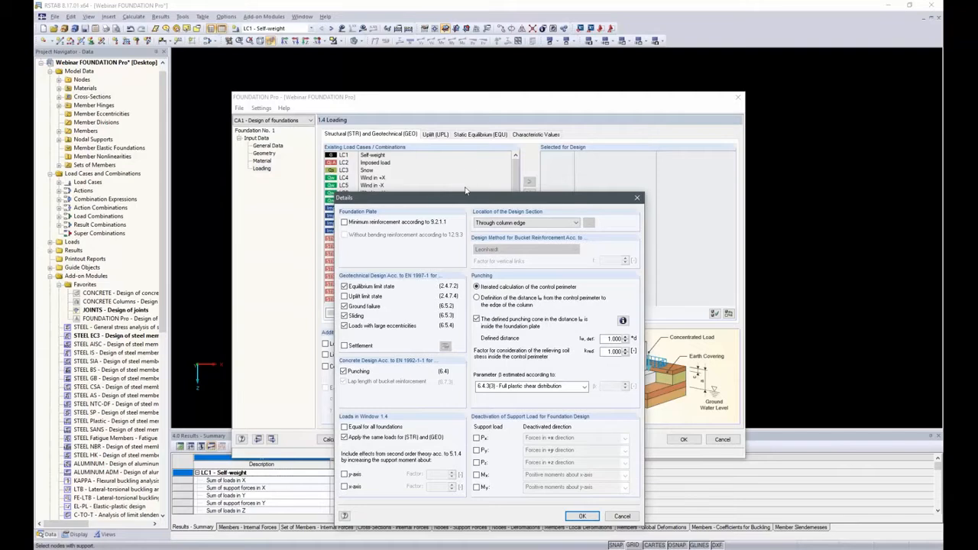
pyautogui.moveTo(468, 201); pyautogui.dragTo(455, 74)
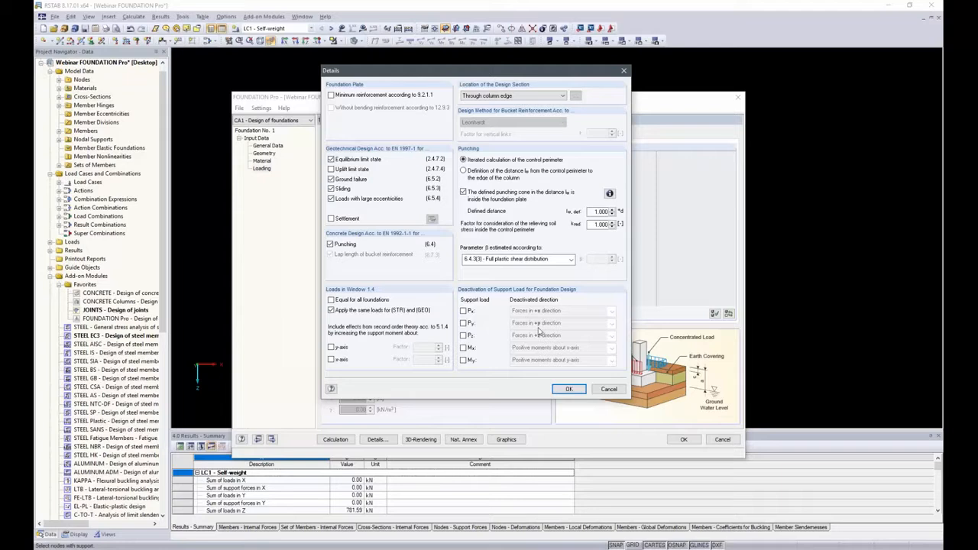
# Check the direction options for deactivating support load Py, leave Py active, and accept the design details.
pyautogui.click(463, 324)
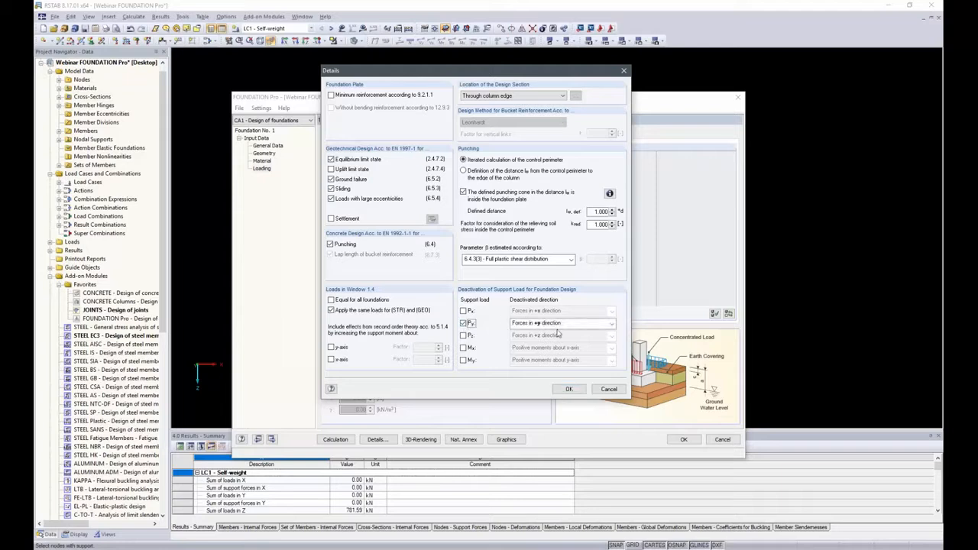
pyautogui.click(611, 324)
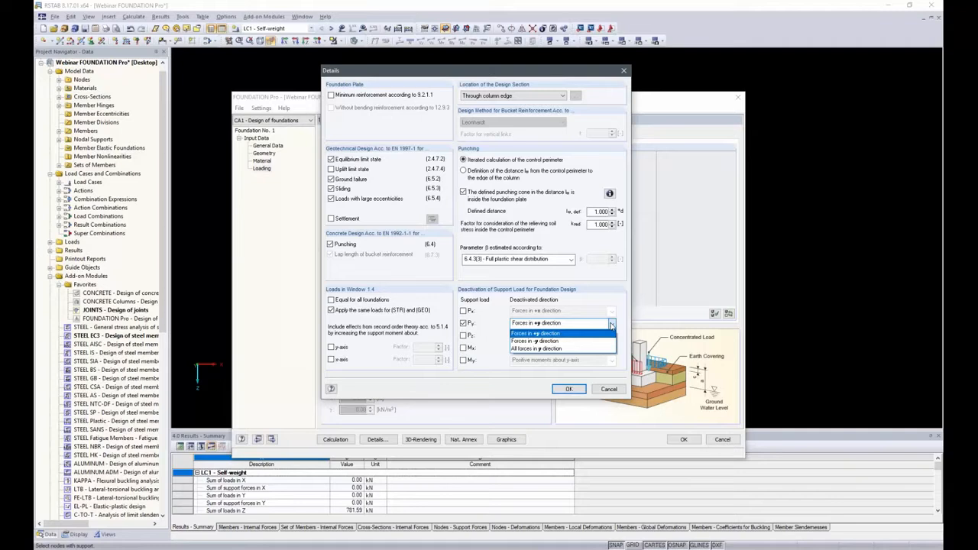
pyautogui.click(465, 325)
pyautogui.click(463, 323)
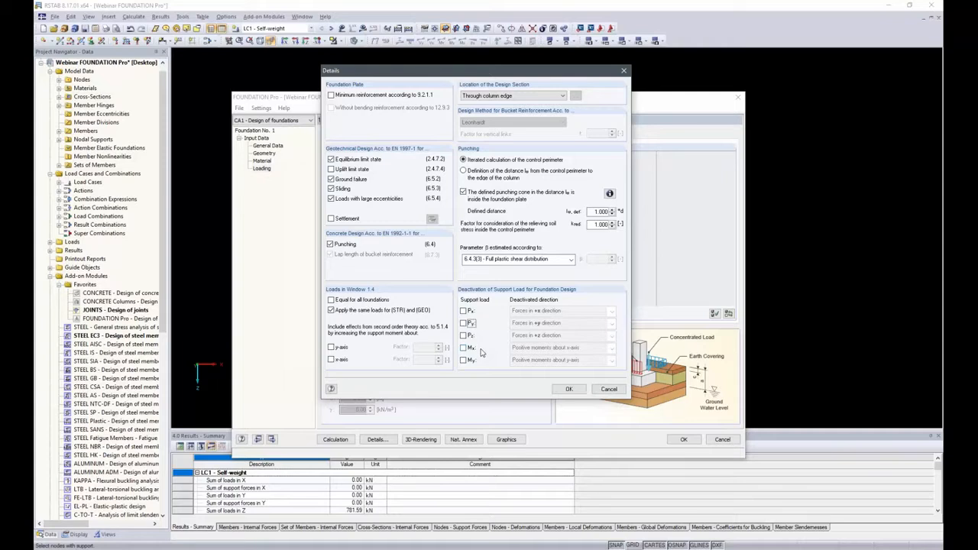
pyautogui.click(569, 389)
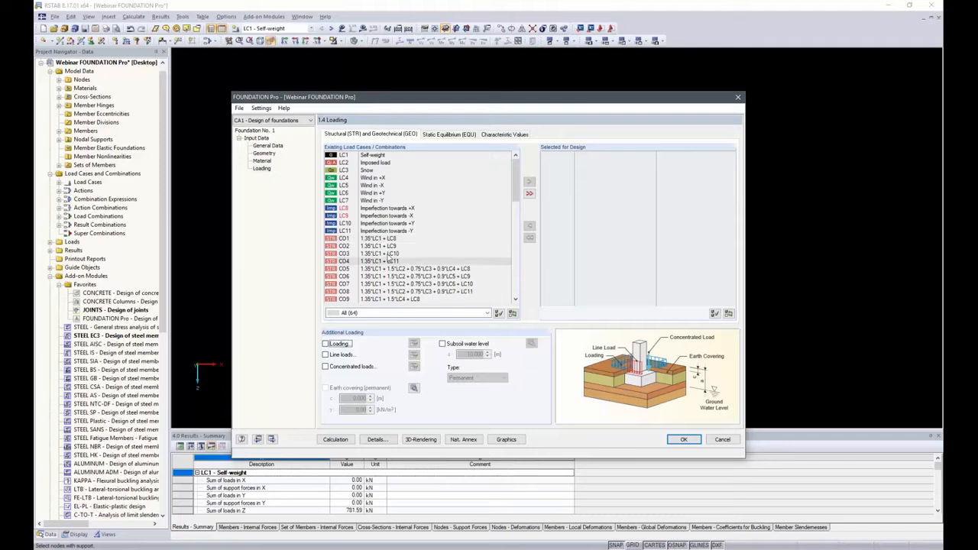
pyautogui.doubleClick(367, 238)
pyautogui.doubleClick(381, 254)
pyautogui.click(529, 238)
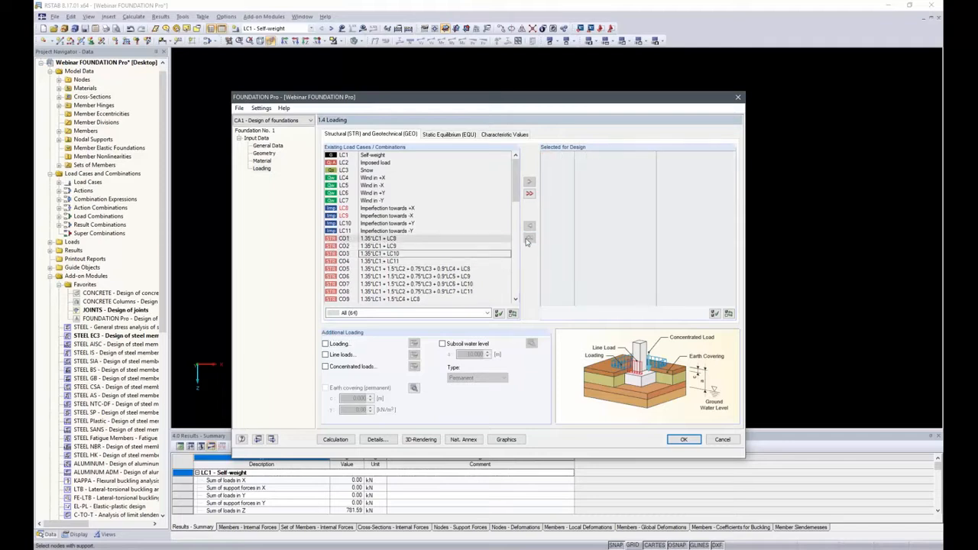
# Select all CO ULS (STR/GEO) - Permanent / transient - Eq. 6.10 combinations for the structural and geotechnical design.
pyautogui.click(486, 314)
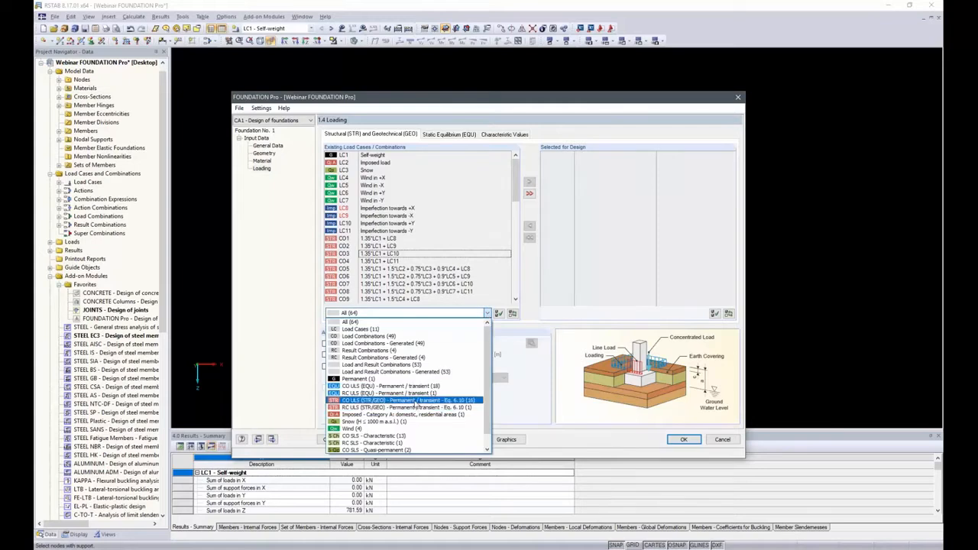
pyautogui.click(411, 400)
pyautogui.click(529, 194)
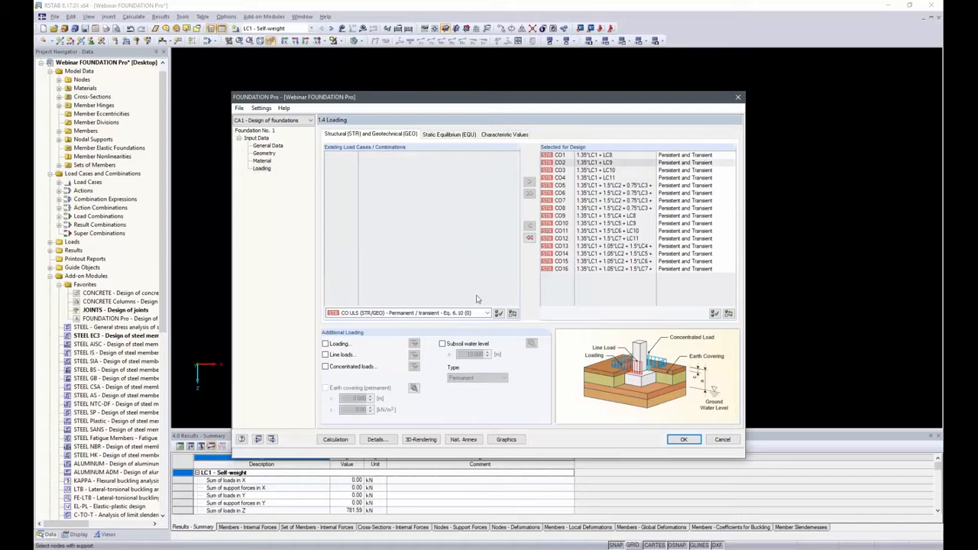
# Select all CO ULS (EQU) - Permanent / transient combinations for the static equilibrium design.
pyautogui.click(440, 135)
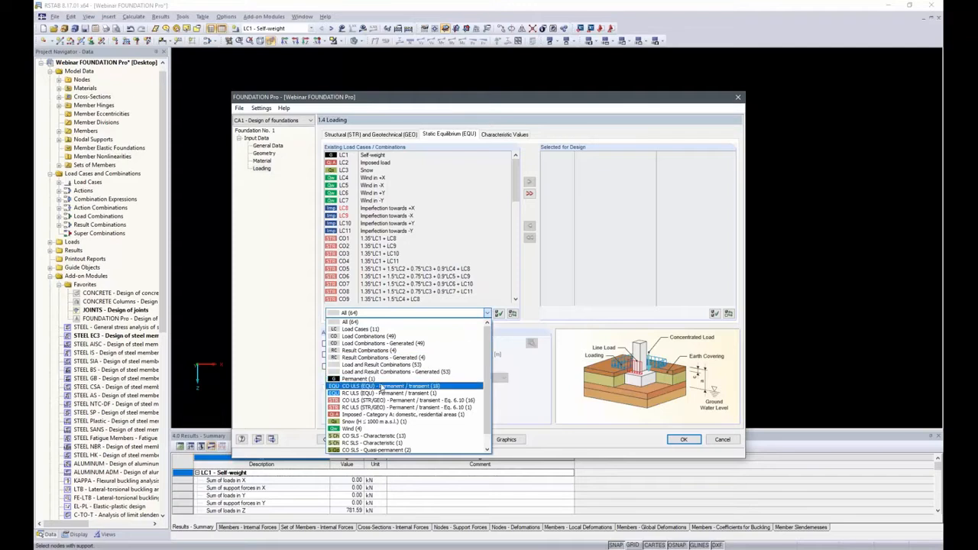
pyautogui.click(384, 388)
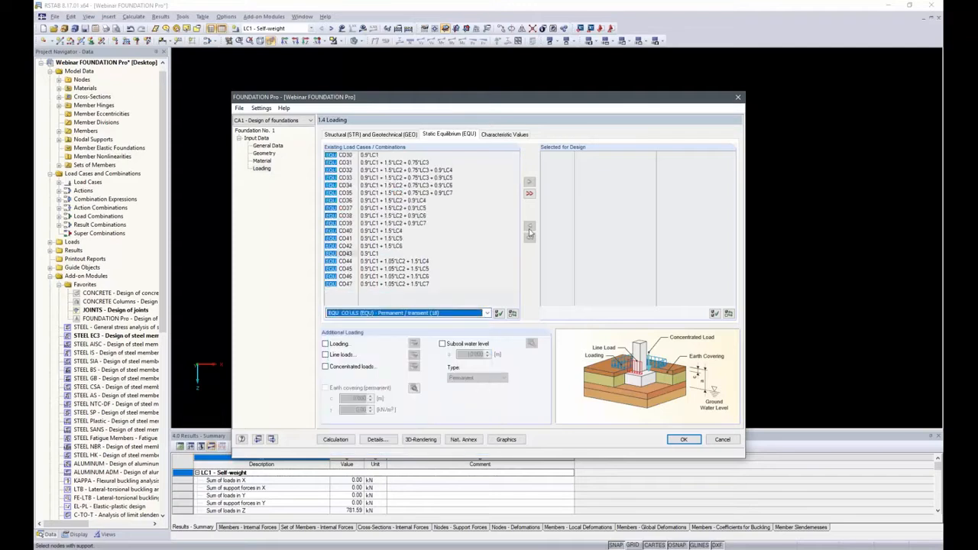
pyautogui.click(527, 194)
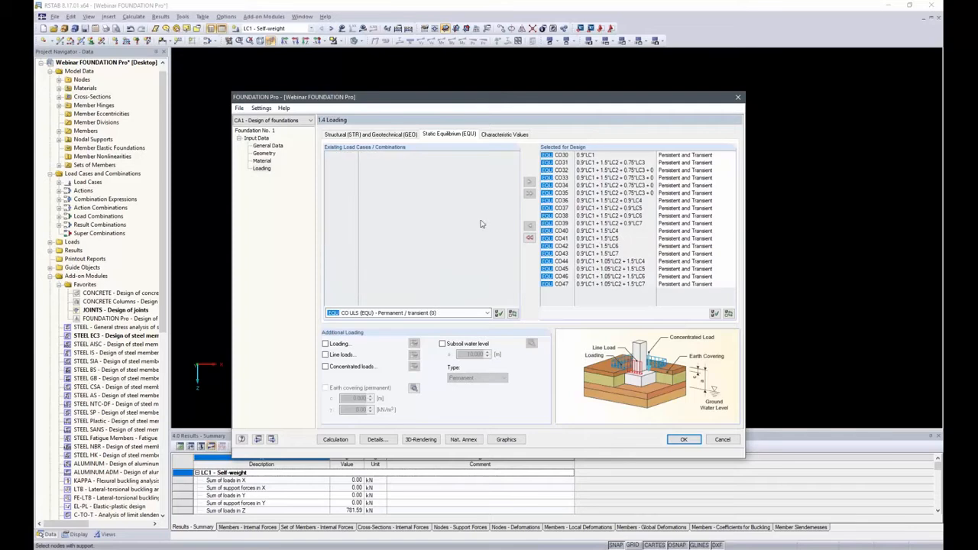
# Select all CO SLS - Characteristic combinations for the characteristic values.
pyautogui.click(502, 134)
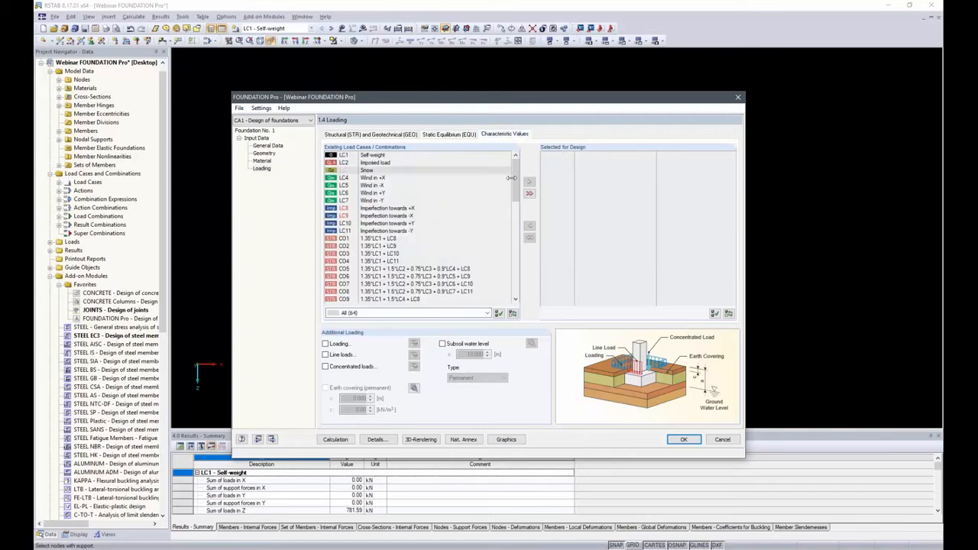
pyautogui.click(485, 313)
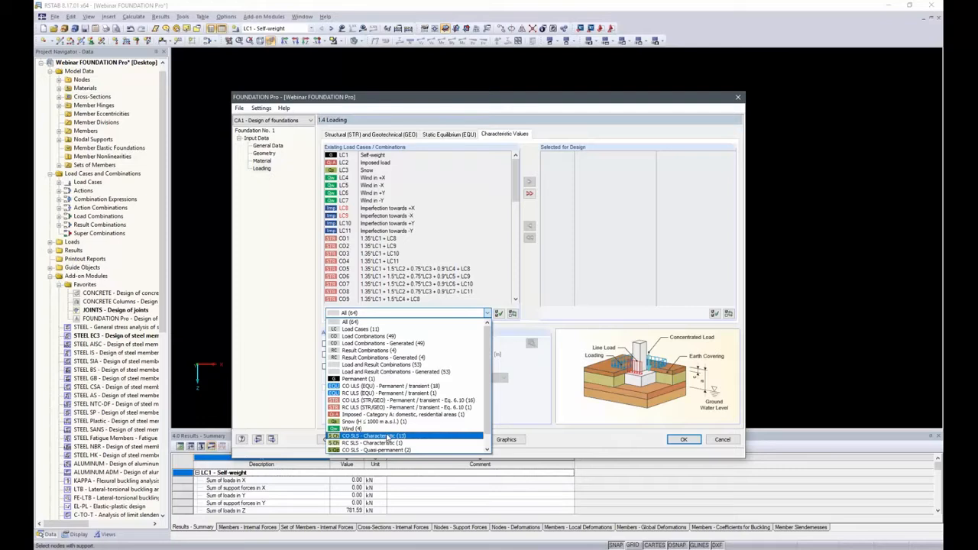
pyautogui.click(388, 436)
pyautogui.click(528, 193)
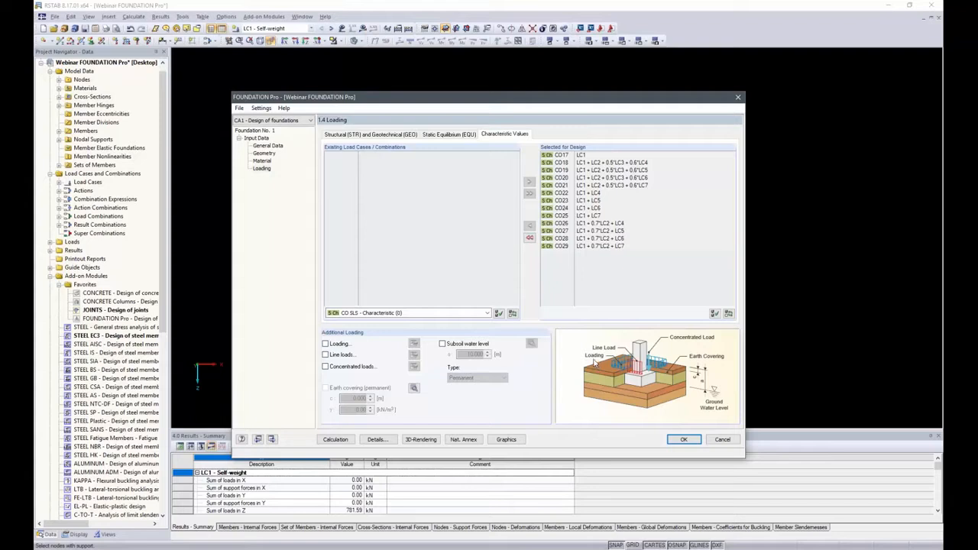
# Run the foundation calculation and display the dimensions on the resulting foundation's 3D preview.
pyautogui.click(334, 440)
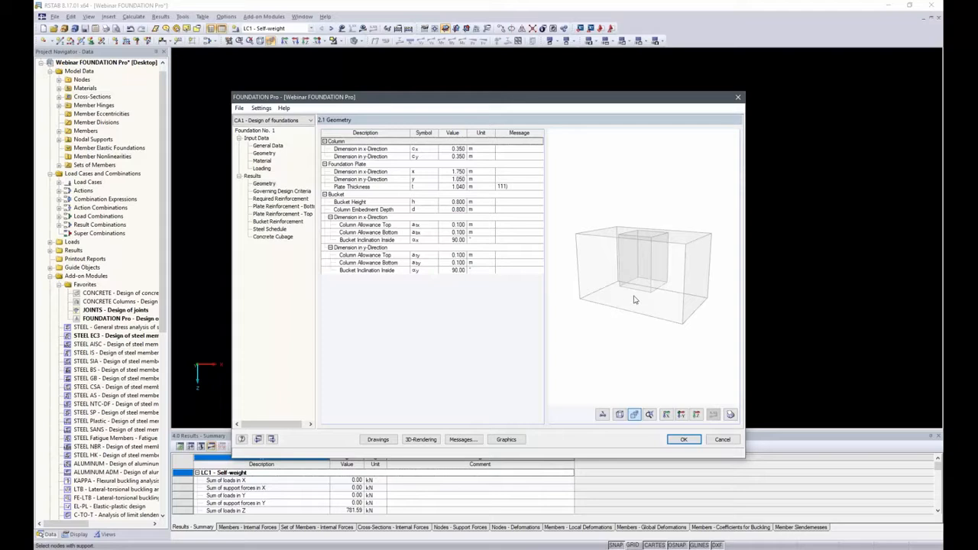
pyautogui.click(603, 415)
pyautogui.moveTo(714, 220); pyautogui.dragTo(703, 239)
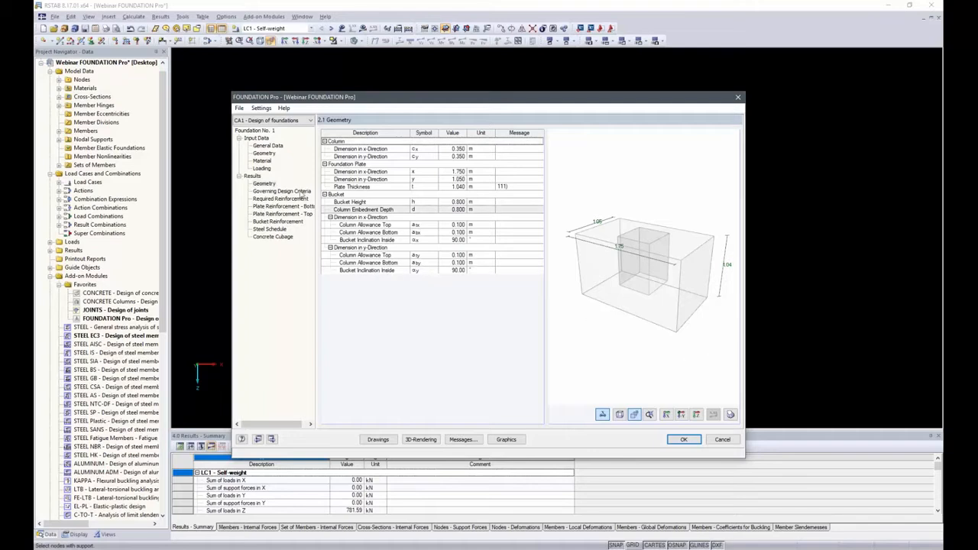
# Adopt the calculated foundation plate dimensions with side length y and plate thickness set to 1.1 m, and rerun the calculation.
pyautogui.click(264, 154)
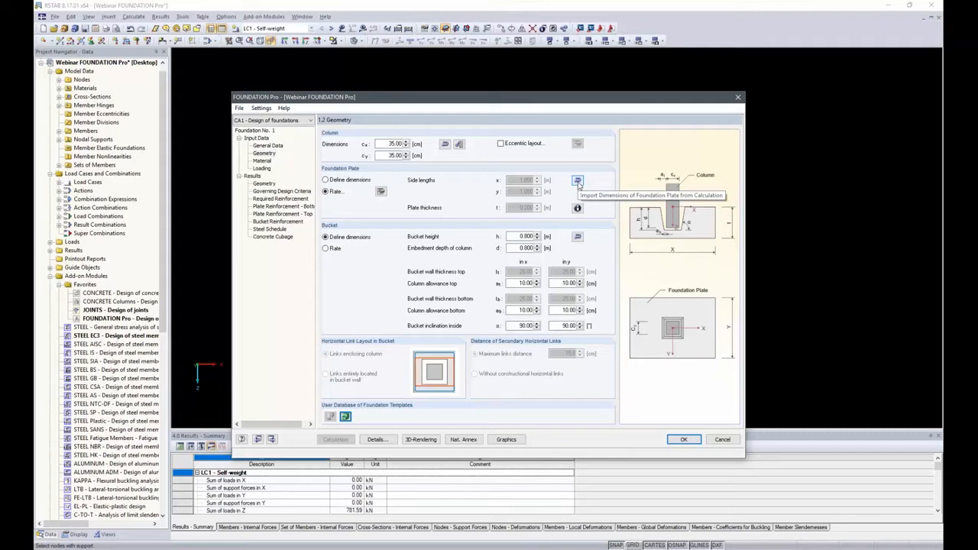
pyautogui.click(577, 180)
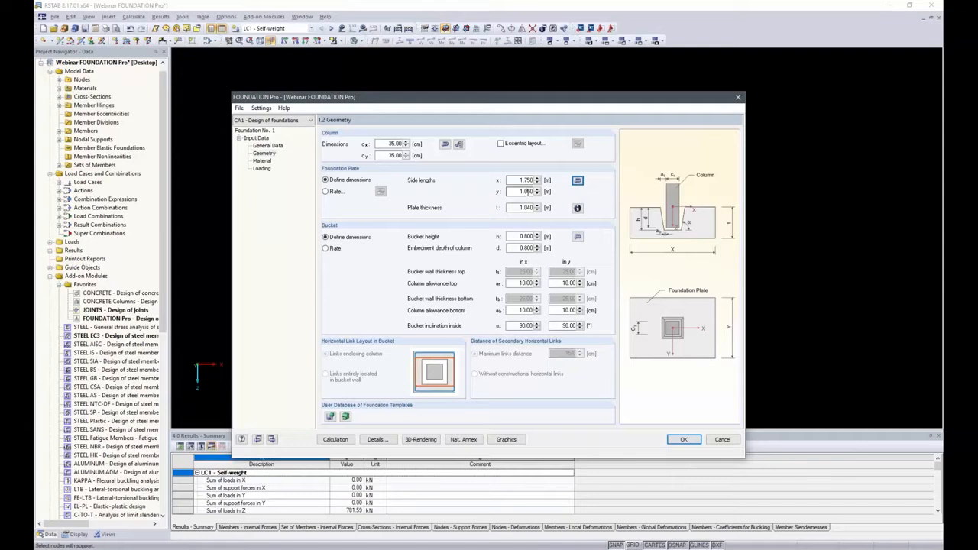
pyautogui.click(530, 207)
pyautogui.doubleClick(527, 191)
pyautogui.write('1.1')
pyautogui.press('Tab')
pyautogui.write('1.1')
pyautogui.press('Tab')
pyautogui.click(337, 439)
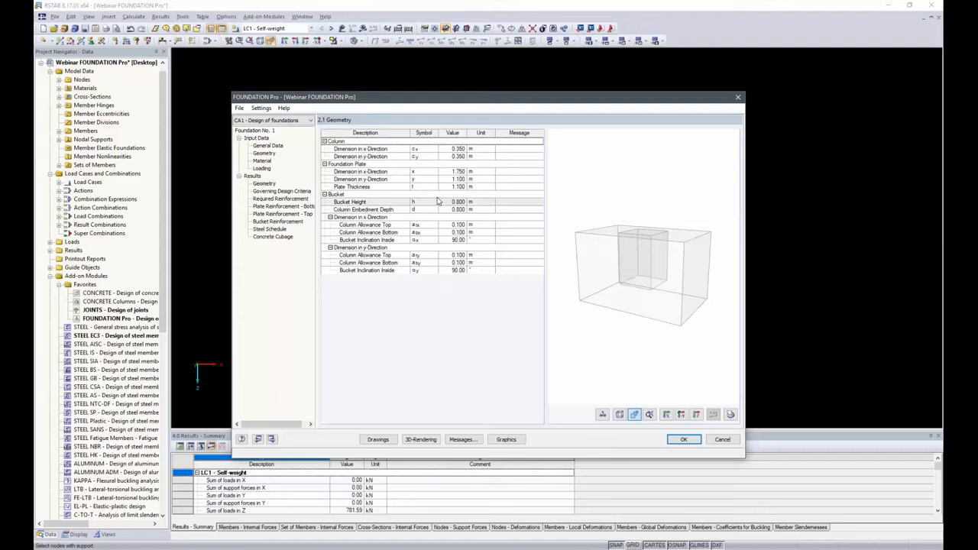
# Examine the governing equilibrium limit state design with force values on the preview, including the resulting moment at Edge No. 3.
pyautogui.click(275, 192)
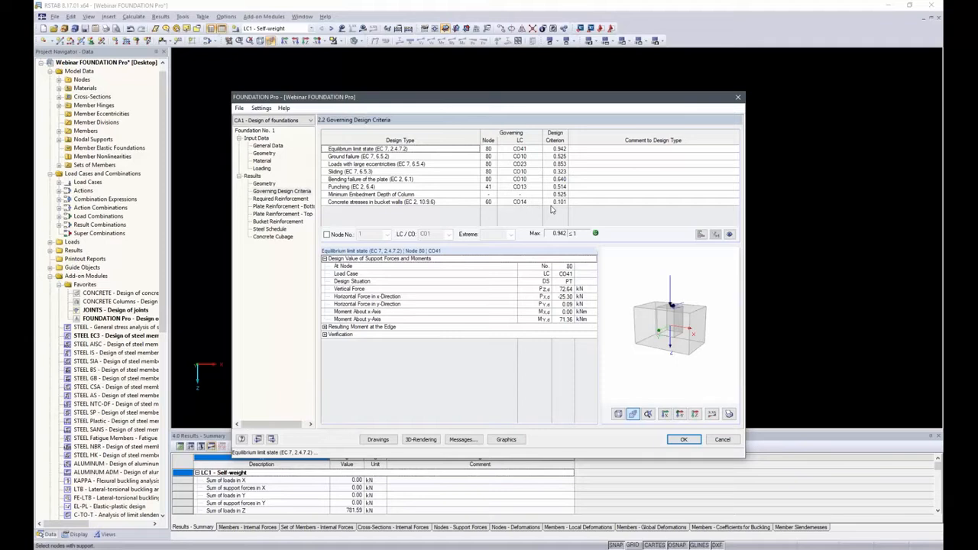
pyautogui.click(559, 149)
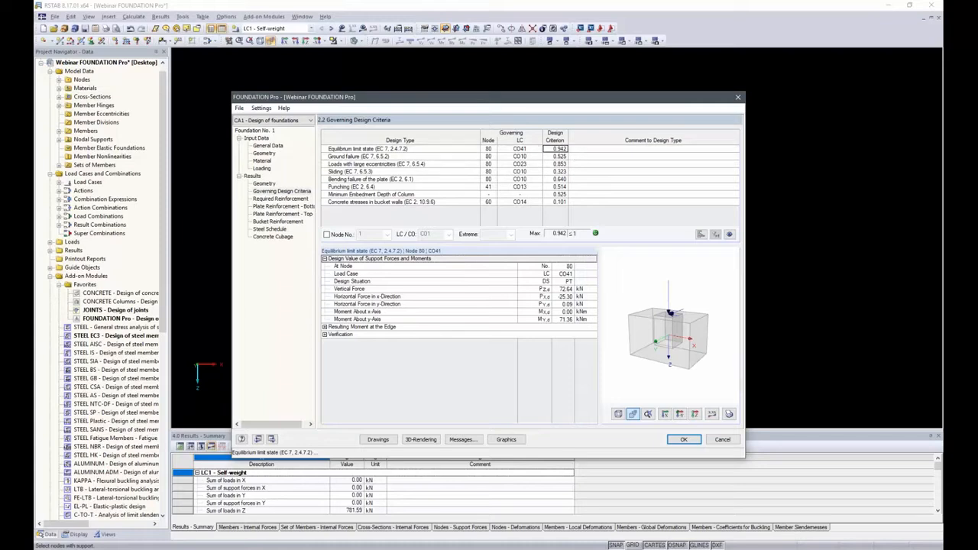
pyautogui.click(714, 415)
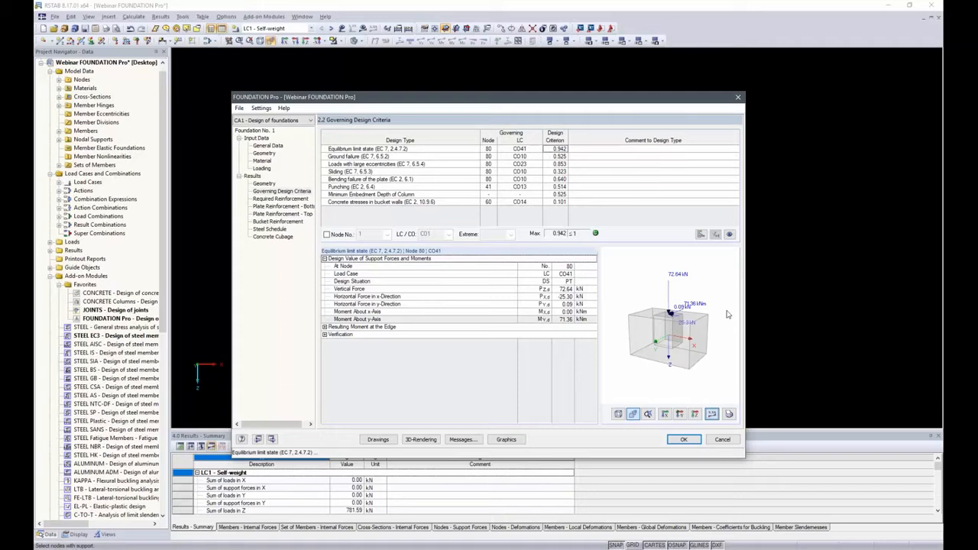
pyautogui.moveTo(713, 325); pyautogui.dragTo(707, 338)
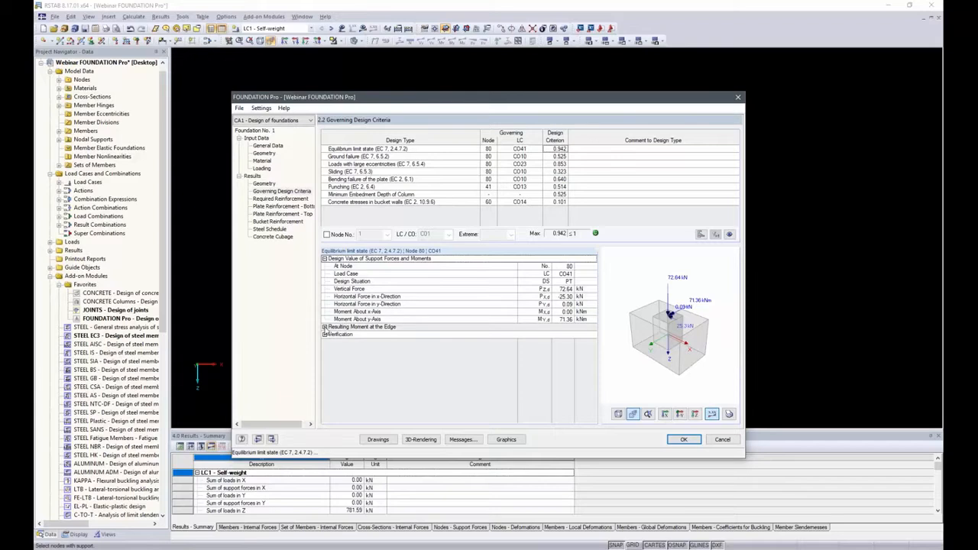
pyautogui.click(325, 327)
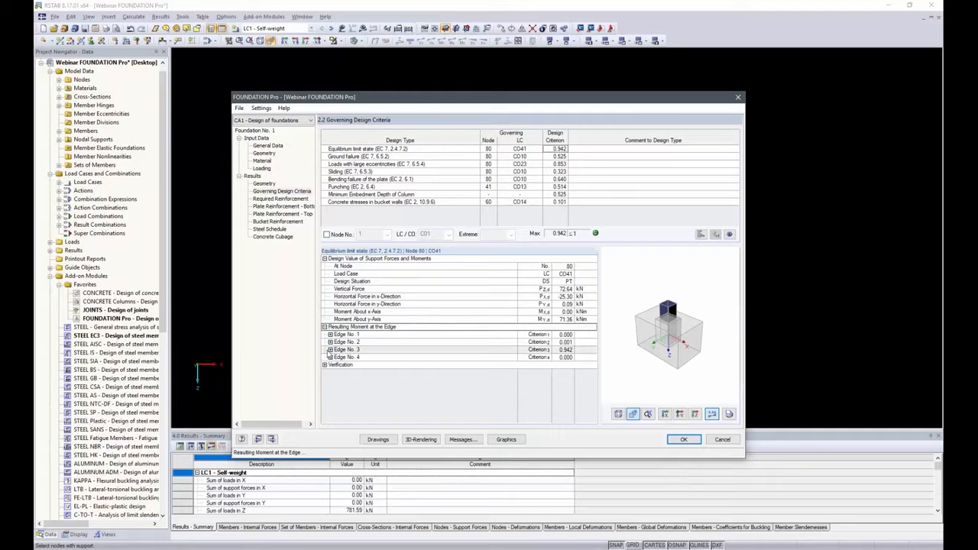
pyautogui.click(330, 349)
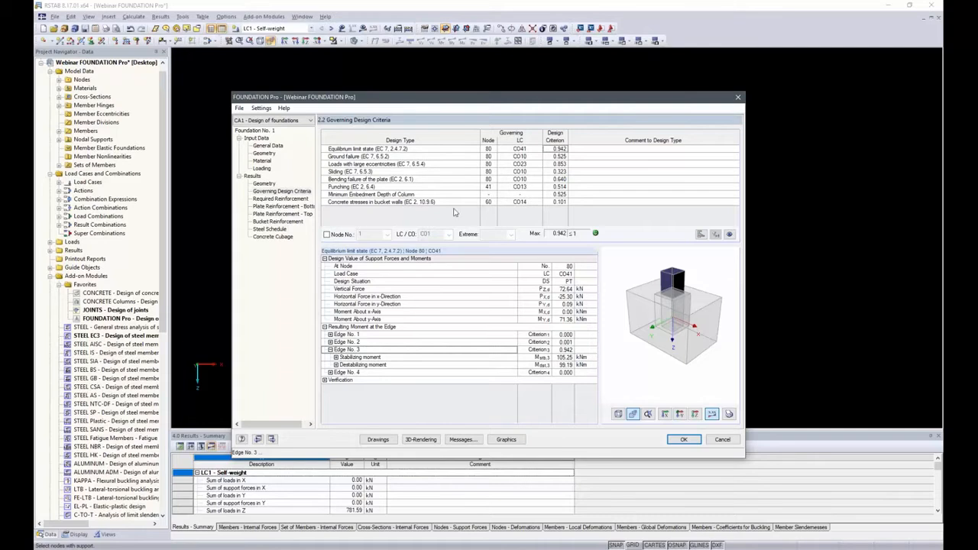
# Examine the required reinforcement details for the foundation plate, bottom, in x, Area II, with the force values shown on the preview.
pyautogui.click(282, 199)
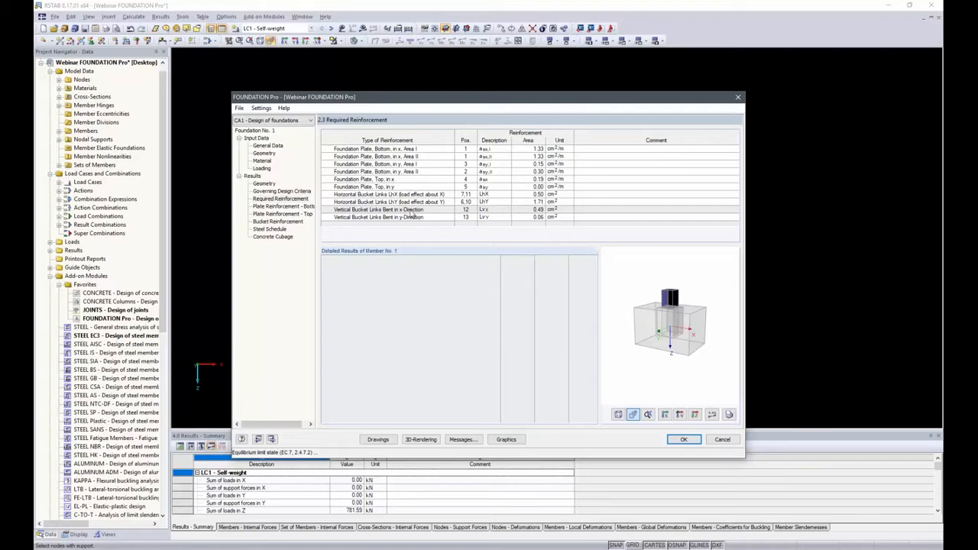
pyautogui.click(534, 157)
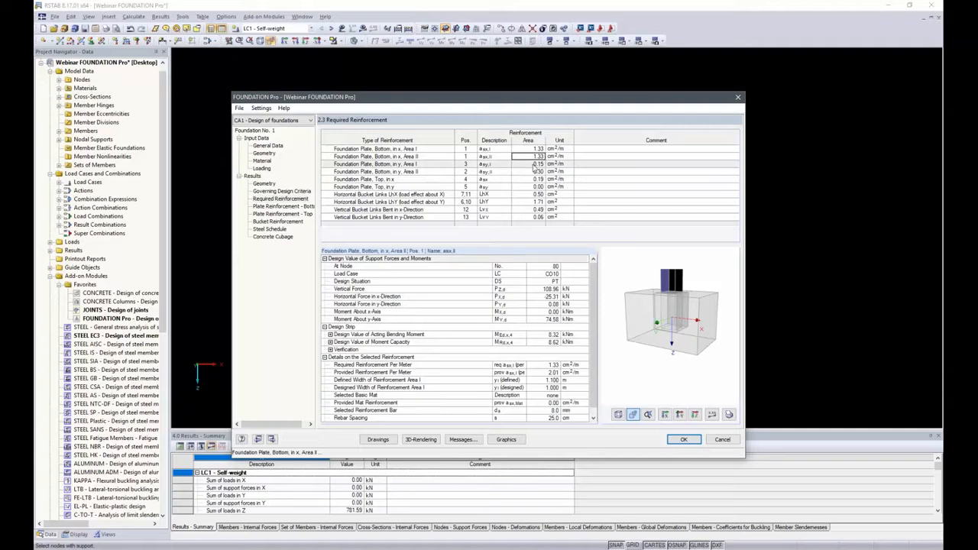
pyautogui.click(553, 274)
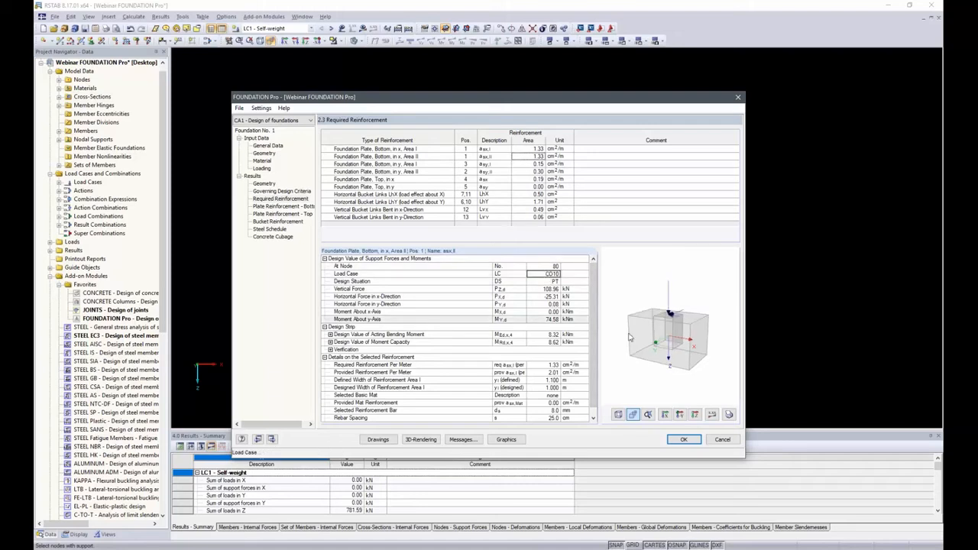
pyautogui.click(712, 414)
pyautogui.moveTo(711, 351)
pyautogui.keyDown('ctrl'); pyautogui.mouseDown(button='middle')
pyautogui.moveTo(677, 371)
pyautogui.moveTo(713, 359)
pyautogui.mouseUp(button='middle'); pyautogui.keyUp('ctrl')
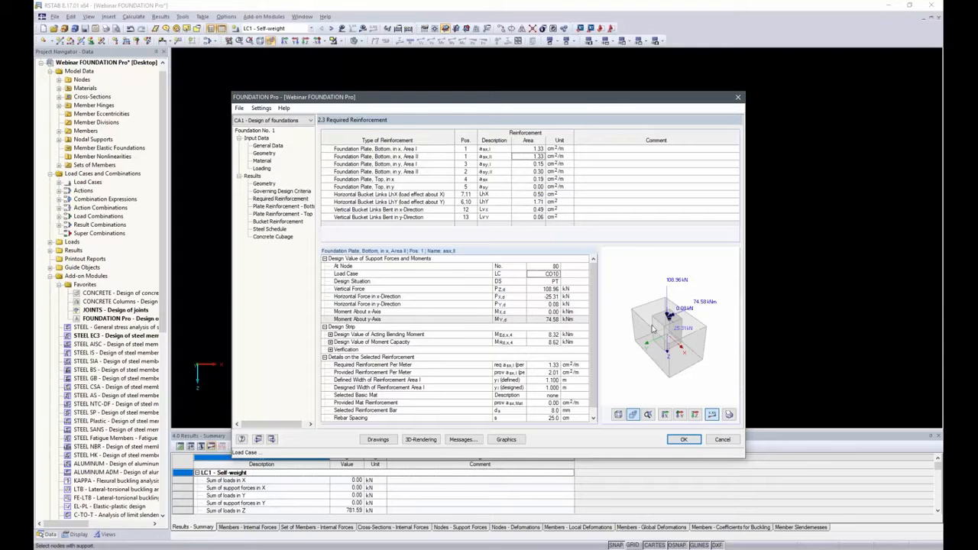
pyautogui.click(574, 353)
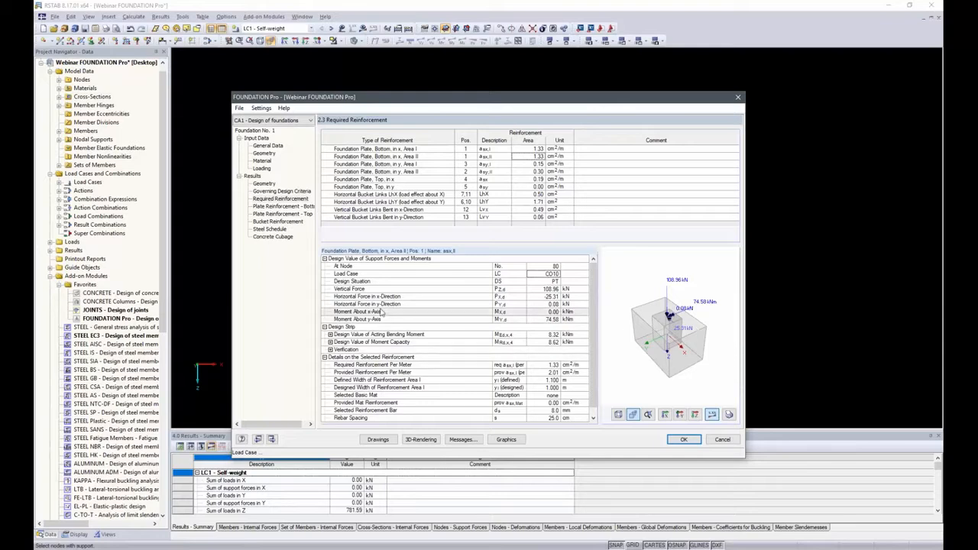
# Review the bottom and top plate reinforcement and check the alternative proposals for the bottom main reinforcement in direction x.
pyautogui.click(282, 207)
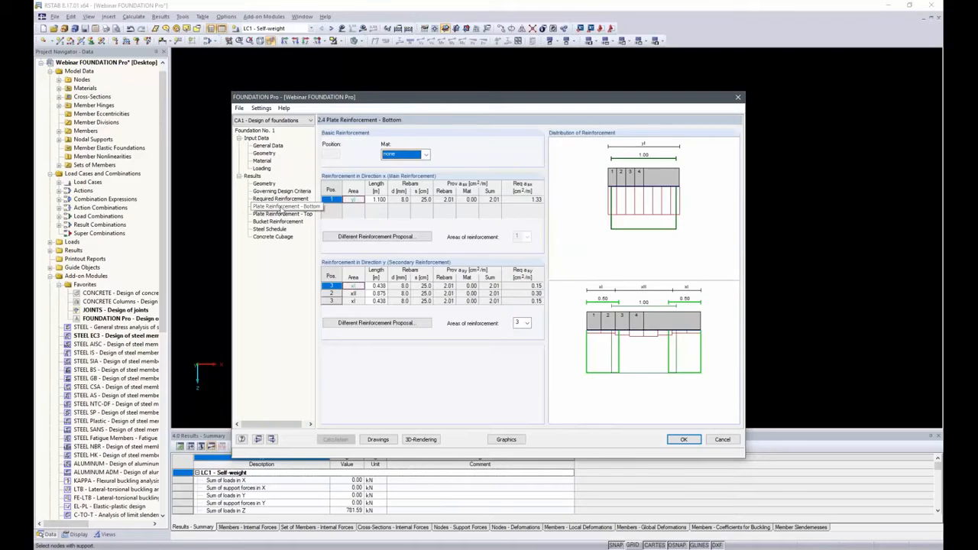
pyautogui.click(281, 214)
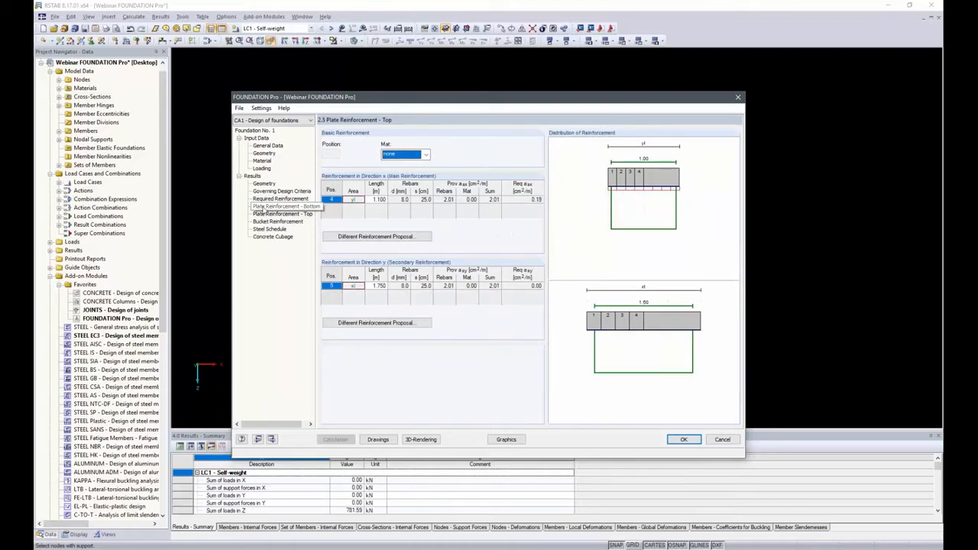
pyautogui.click(298, 207)
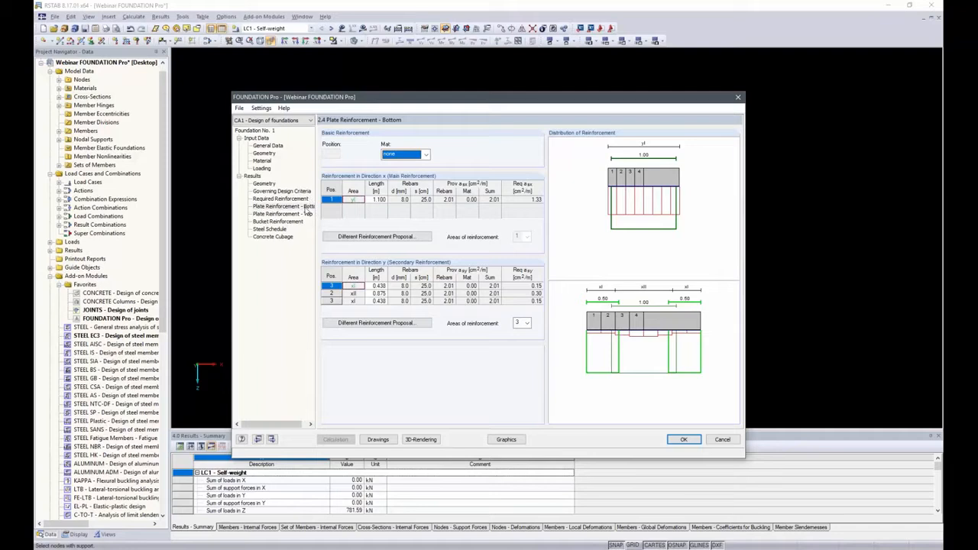
pyautogui.click(379, 239)
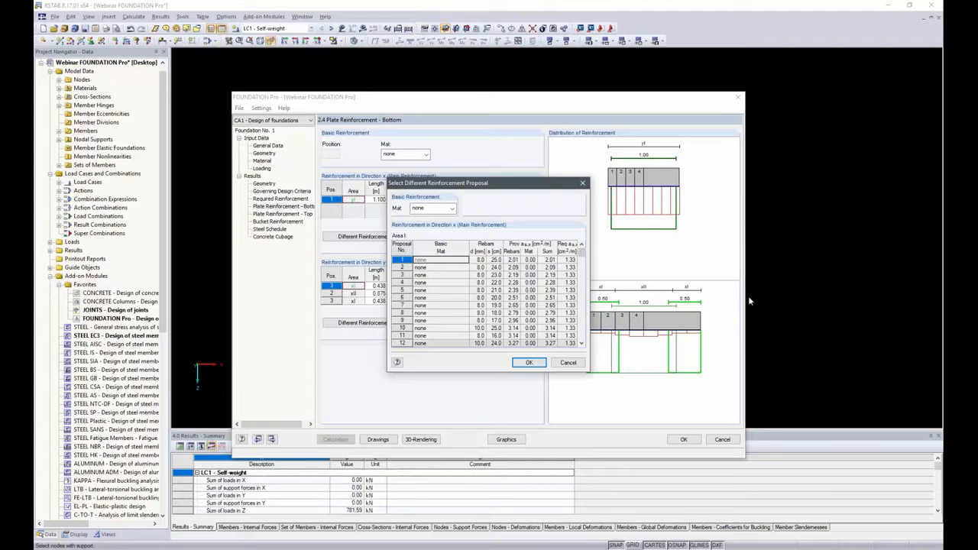
pyautogui.click(539, 365)
# Examine the bucket reinforcement table and its 3D preview from another angle.
pyautogui.click(279, 223)
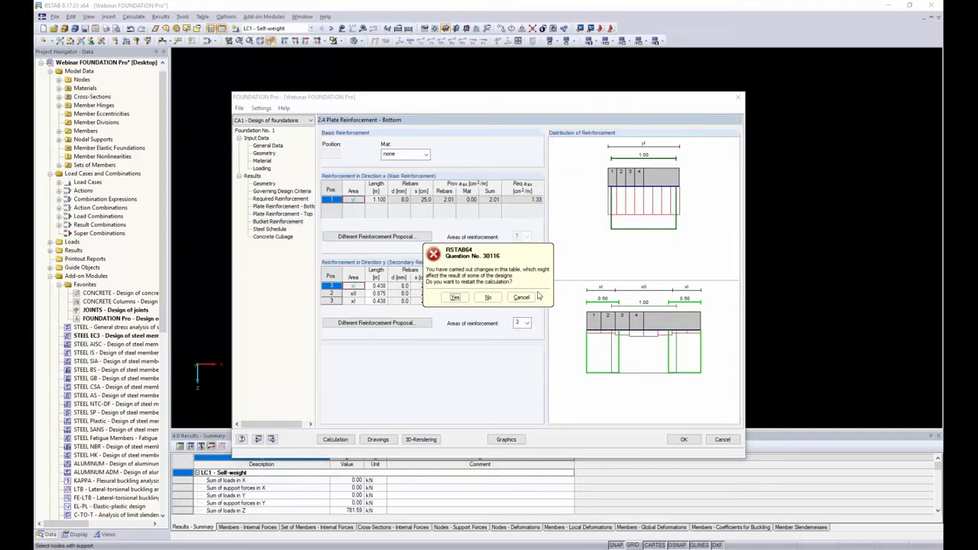
pyautogui.click(521, 297)
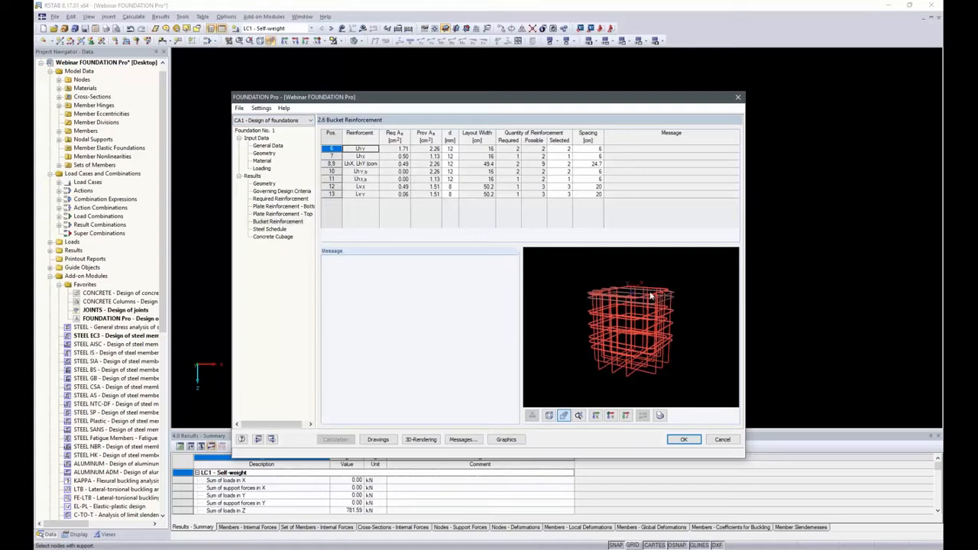
pyautogui.keyDown('ctrl'); pyautogui.moveTo(663, 347); pyautogui.dragTo(663, 315, button='middle'); pyautogui.keyUp('ctrl')
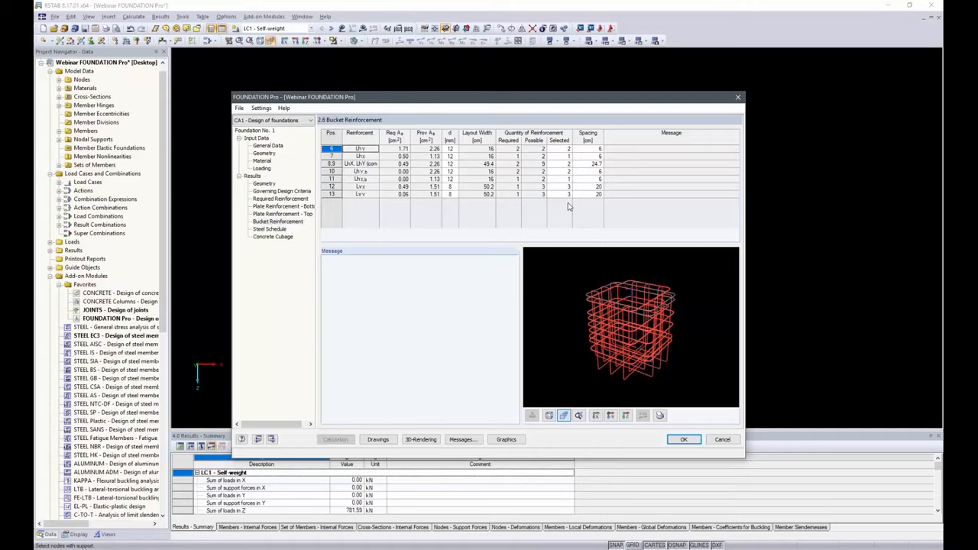
# Read the steel schedule and the concrete cubage of the foundations.
pyautogui.click(277, 229)
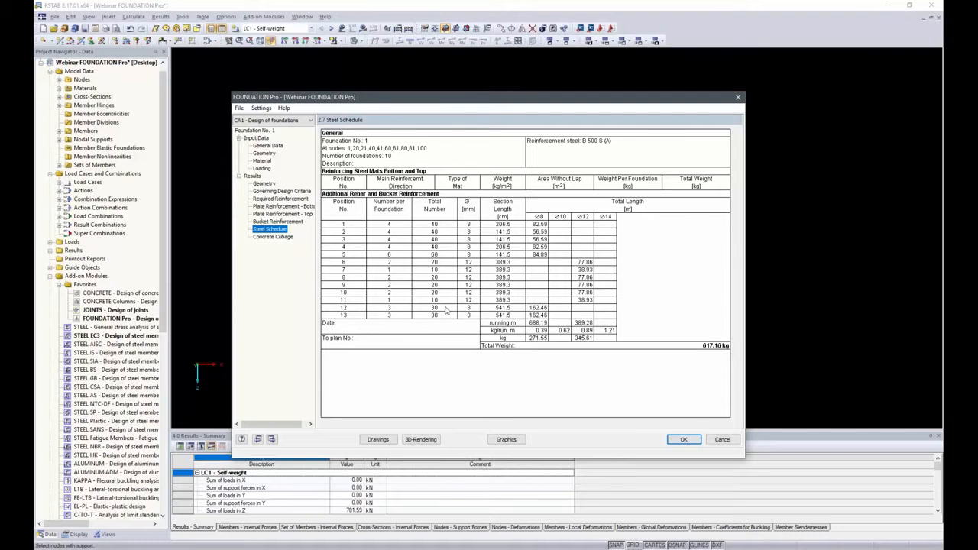
pyautogui.click(272, 237)
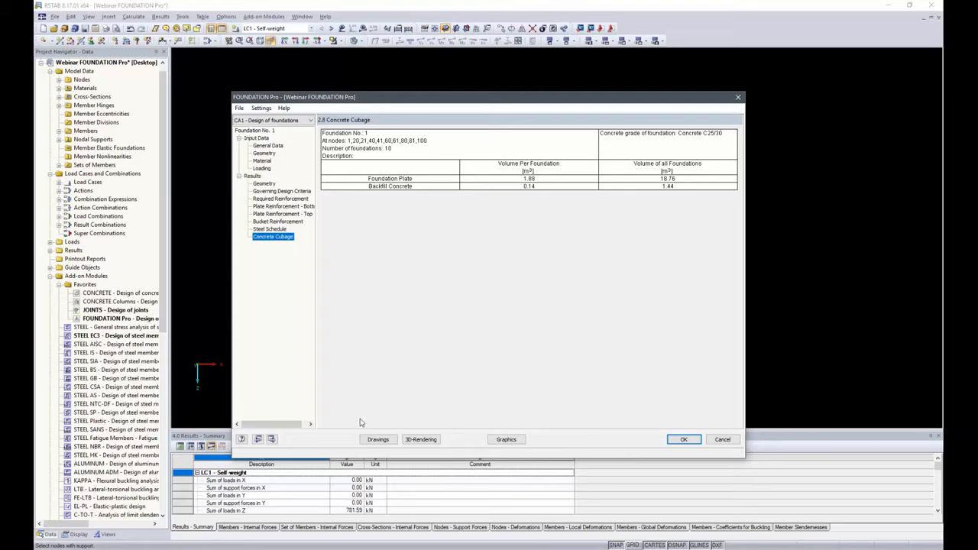
# Open the 3D rendering of the block foundation with its reinforcement and display the dimensions.
pyautogui.click(420, 441)
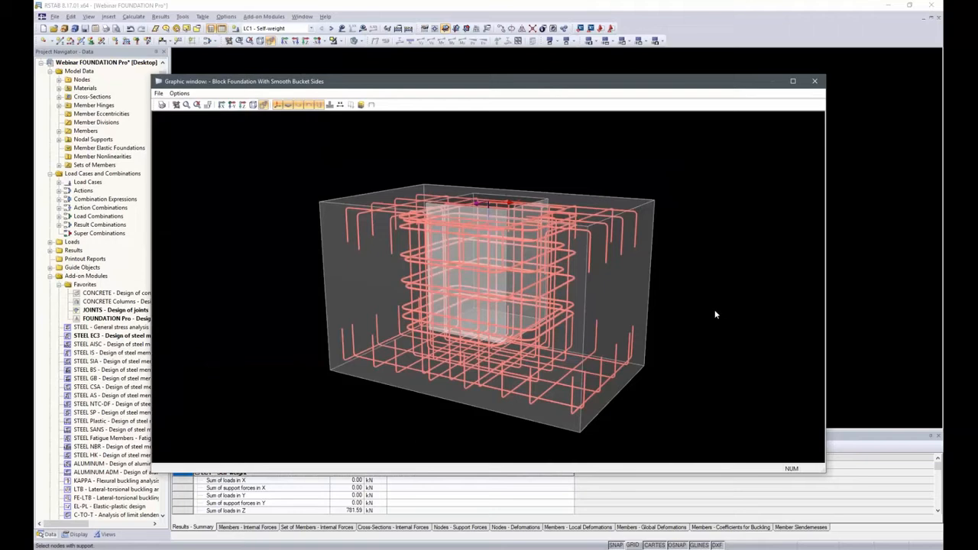
pyautogui.keyDown('ctrl'); pyautogui.moveTo(715, 309); pyautogui.dragTo(737, 309, button='middle'); pyautogui.keyUp('ctrl')
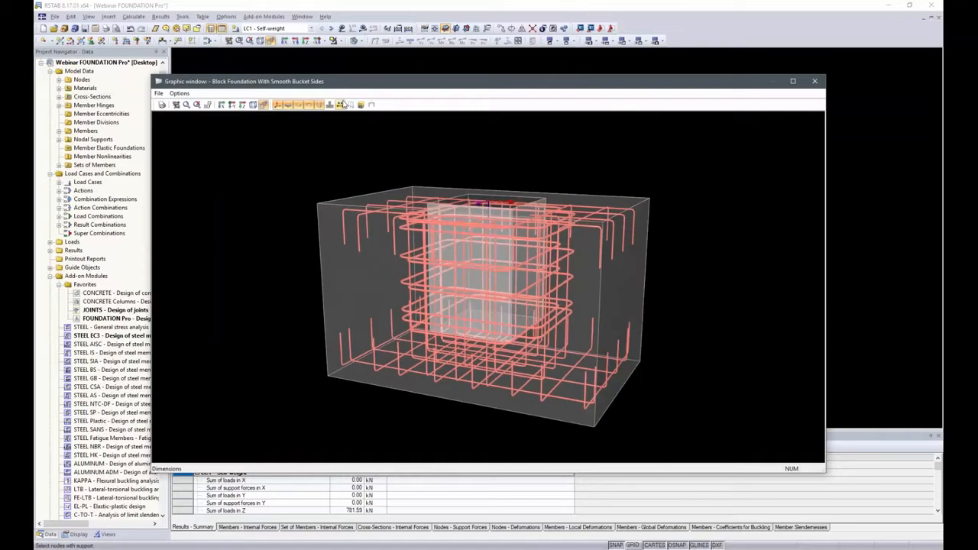
pyautogui.moveTo(672, 175)
pyautogui.keyDown('ctrl'); pyautogui.mouseDown(button='middle')
pyautogui.moveTo(626, 227)
pyautogui.moveTo(681, 171)
pyautogui.mouseUp(button='middle'); pyautogui.keyUp('ctrl')
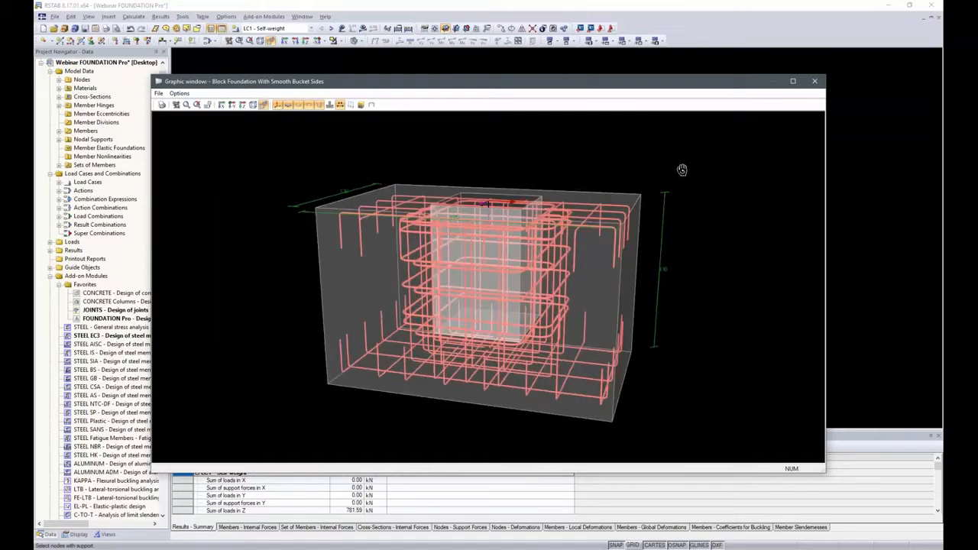
# Hide the bottom and top reinforcement to view the bucket reinforcement alone, and restore the full reinforcement display.
pyautogui.click(300, 107)
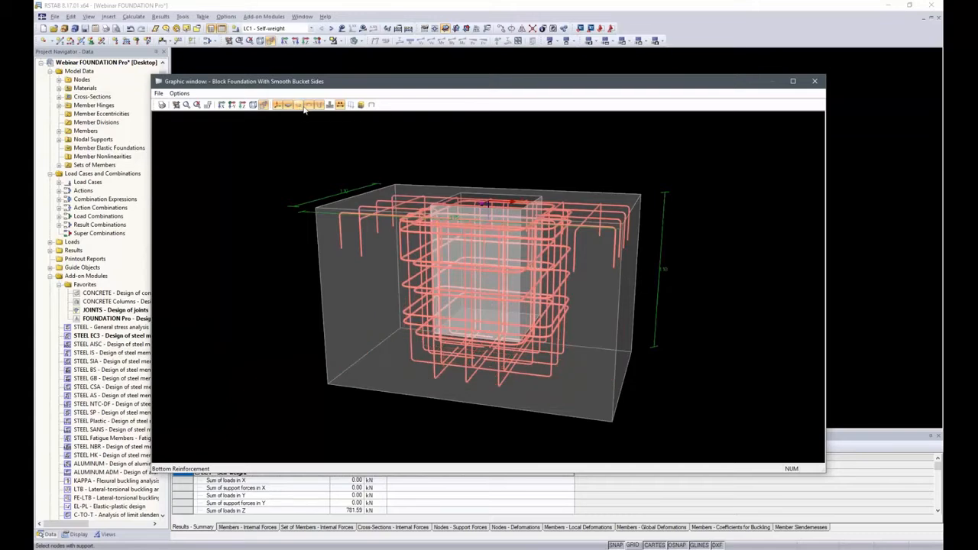
pyautogui.click(310, 109)
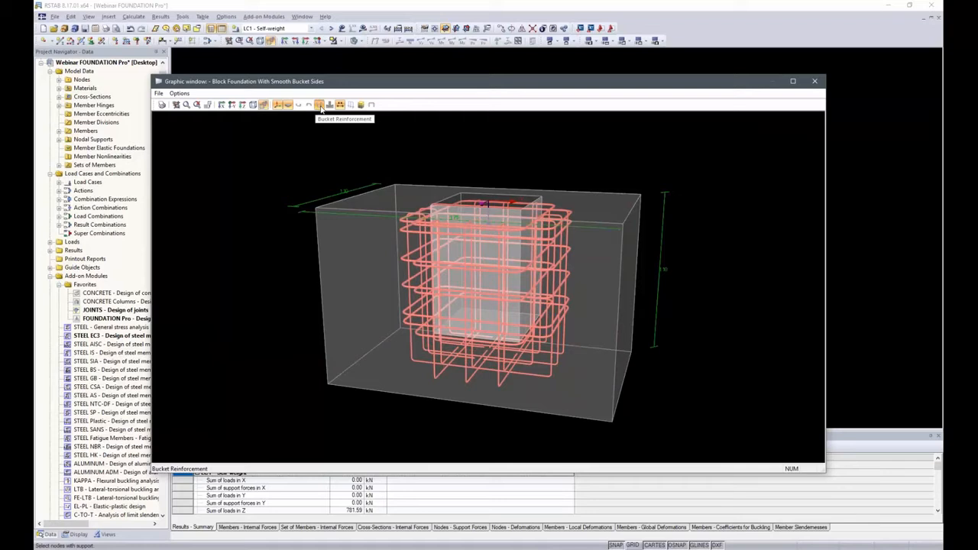
pyautogui.click(308, 107)
pyautogui.click(308, 109)
pyautogui.click(299, 108)
pyautogui.click(320, 108)
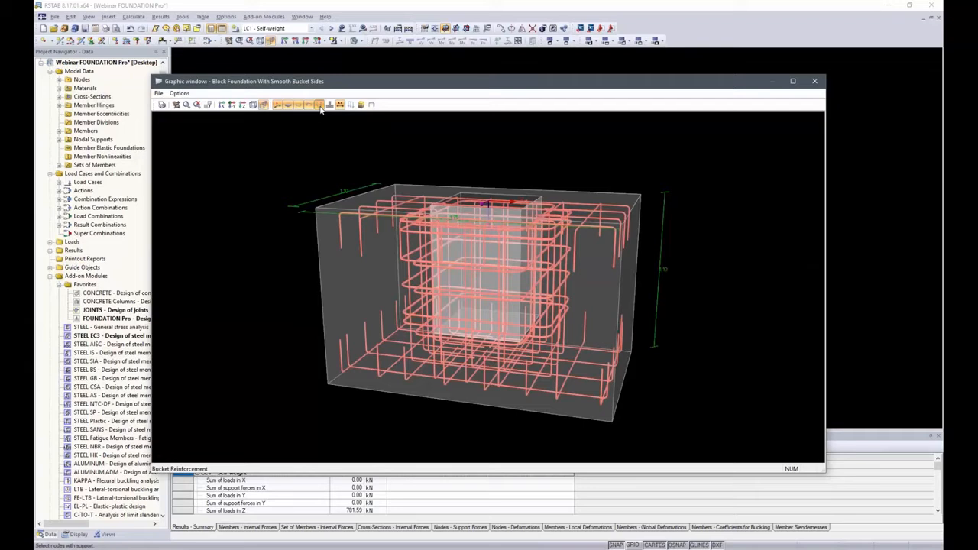
# Display the soil profile beside the foundation, inspect its layers down to the deepest one, and switch off the perspective view.
pyautogui.scroll(-3, 311, 214)
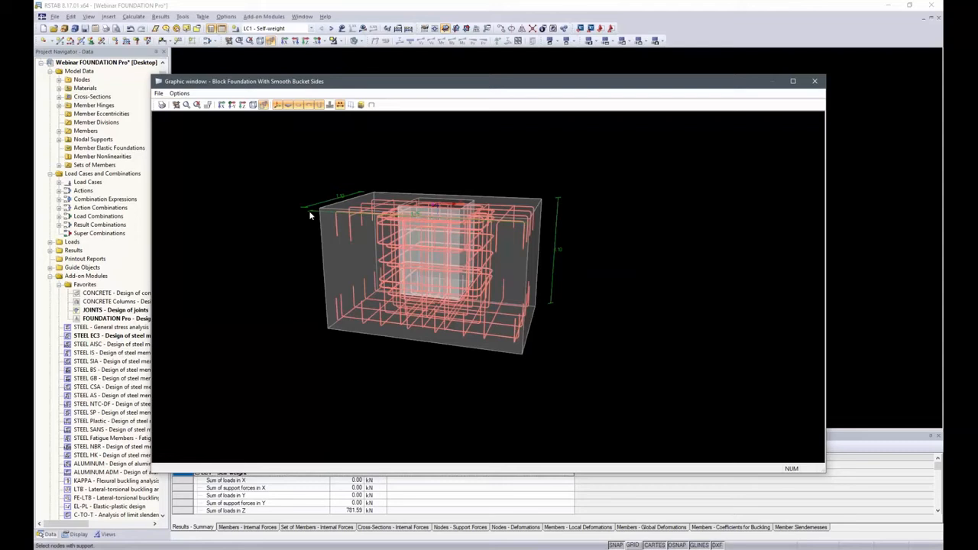
pyautogui.click(360, 104)
pyautogui.scroll(-3, 518, 214)
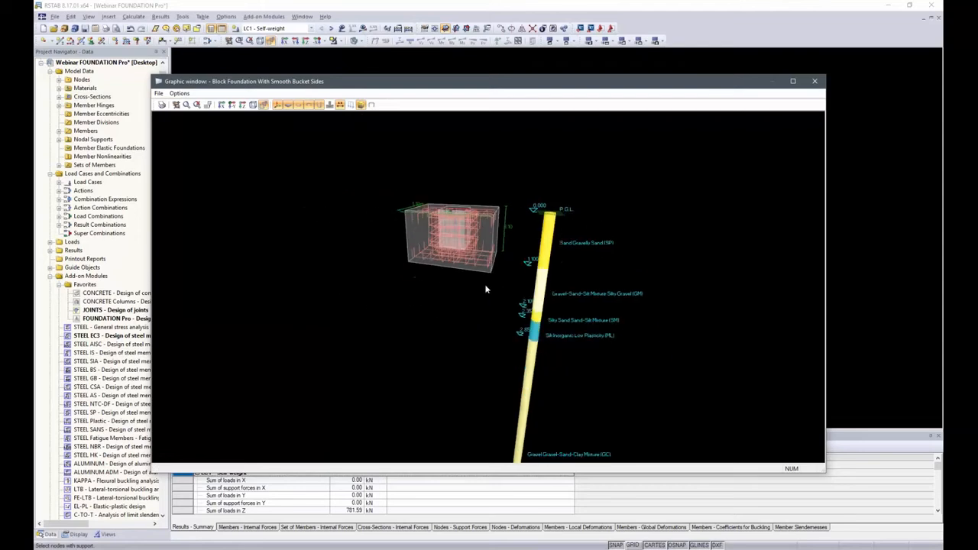
pyautogui.keyDown('ctrl'); pyautogui.moveTo(521, 264); pyautogui.dragTo(456, 256, button='middle'); pyautogui.keyUp('ctrl')
pyautogui.scroll(-3, 495, 241)
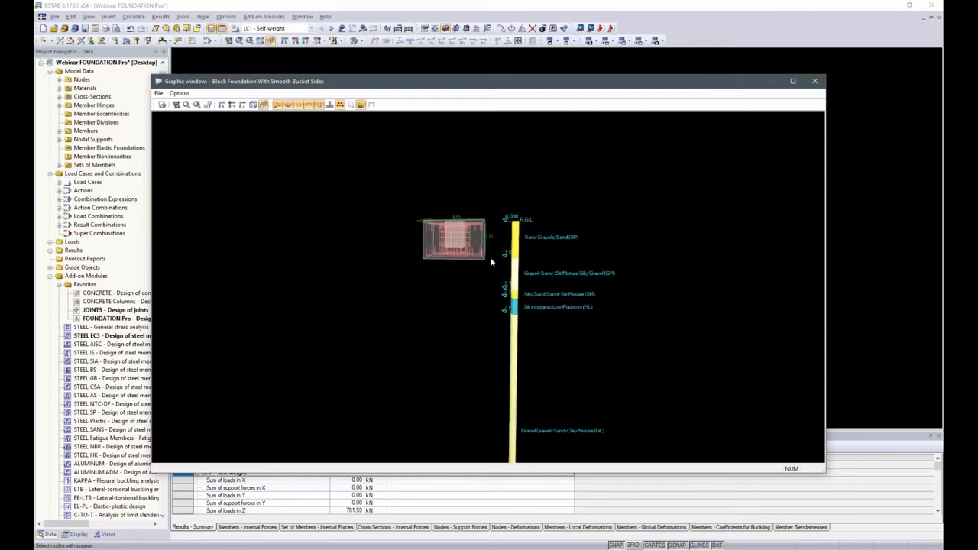
pyautogui.moveTo(482, 307); pyautogui.dragTo(386, 214, button='middle')
pyautogui.scroll(2, 461, 256)
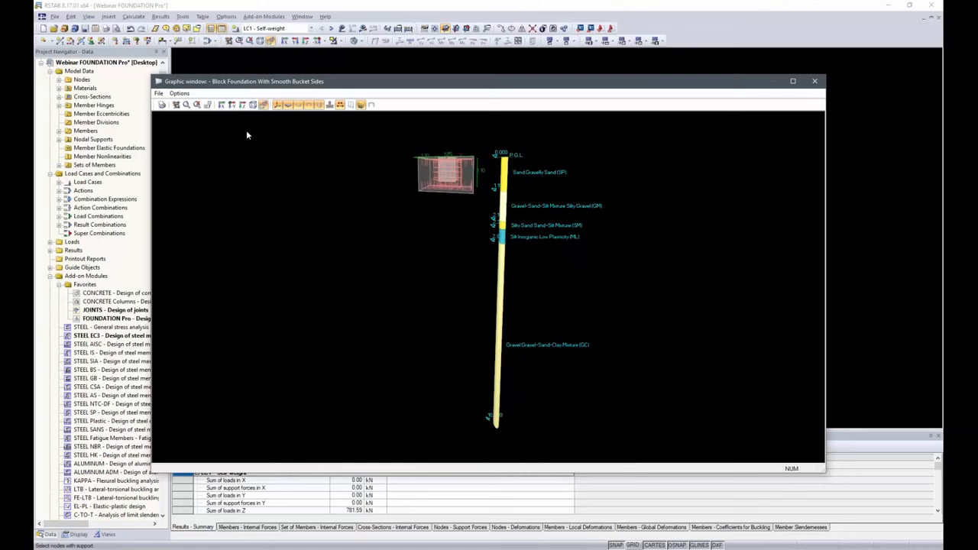
pyautogui.click(254, 106)
pyautogui.scroll(-5, 322, 175)
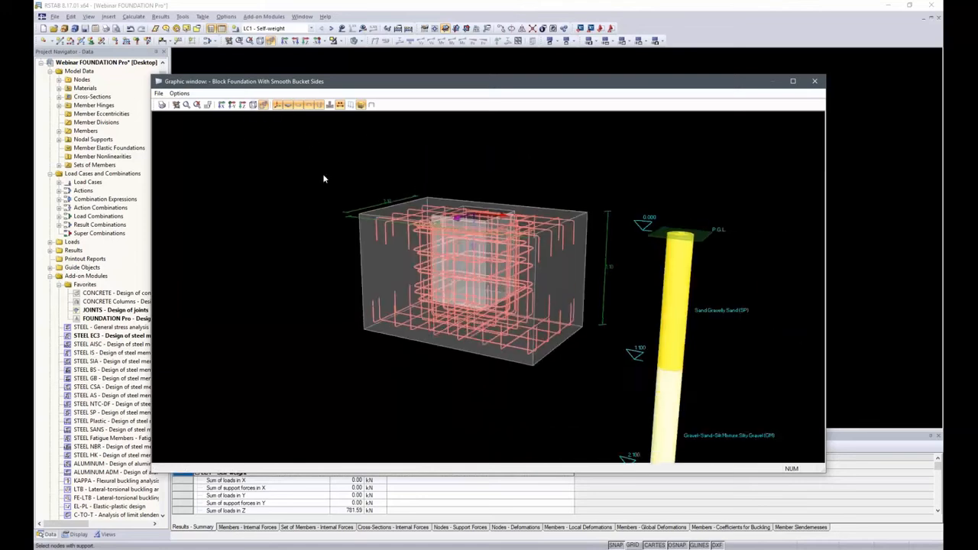
pyautogui.click(263, 104)
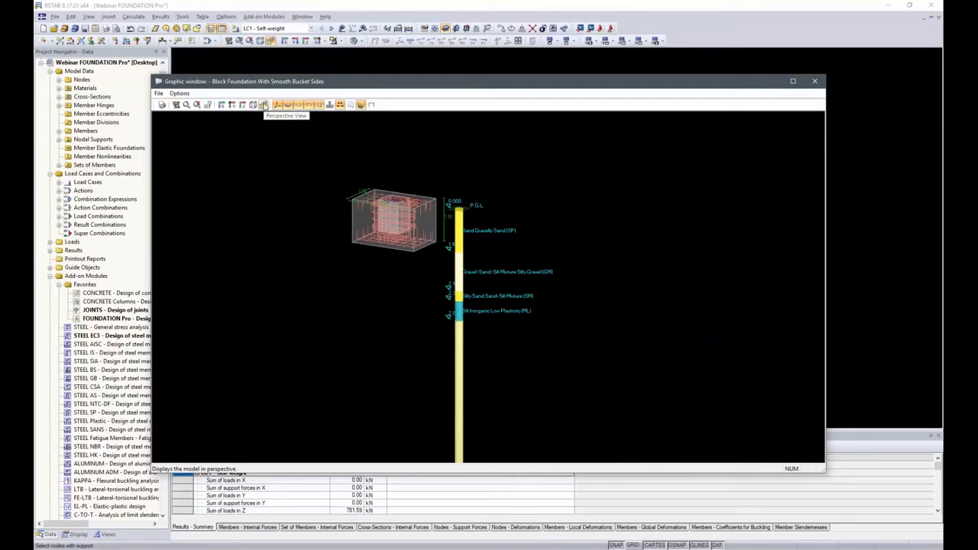
# View the full depth of the soil profile beside the block foundation and close the 3D rendering.
pyautogui.scroll(-3, 439, 254)
pyautogui.moveTo(420, 345); pyautogui.dragTo(459, 301, button='middle')
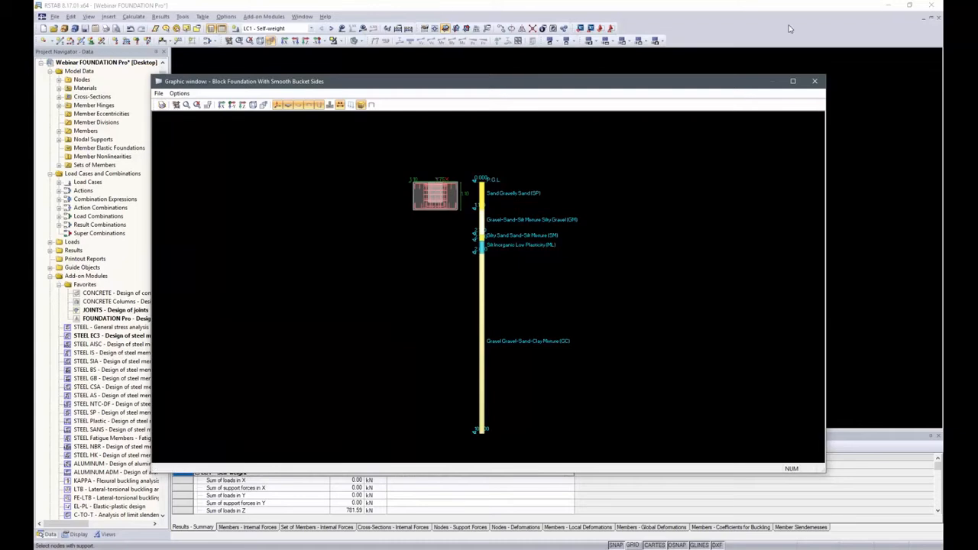
pyautogui.click(816, 81)
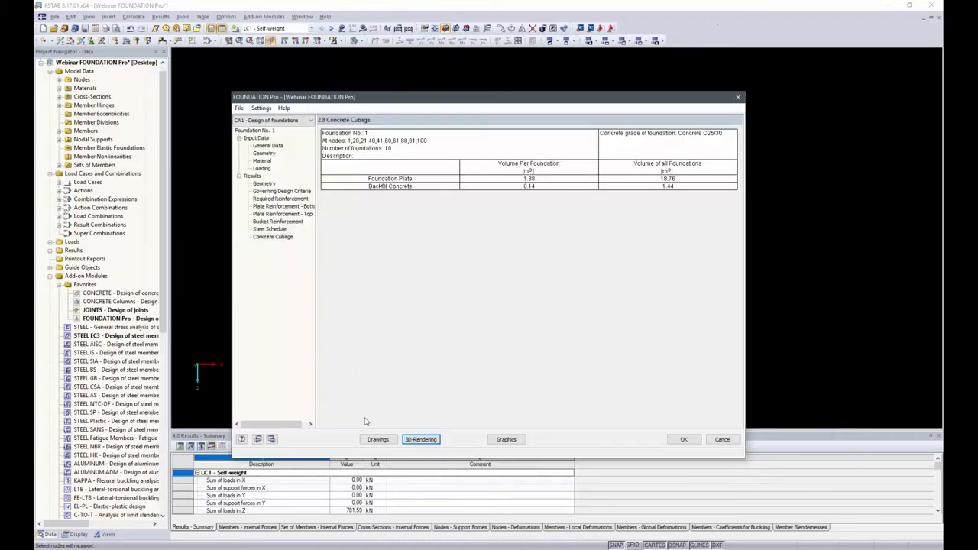
# Look through the reinforcement drawings of the bucket foundation, covering the plate reinforcement and the bucket sections, and close them.
pyautogui.click(377, 440)
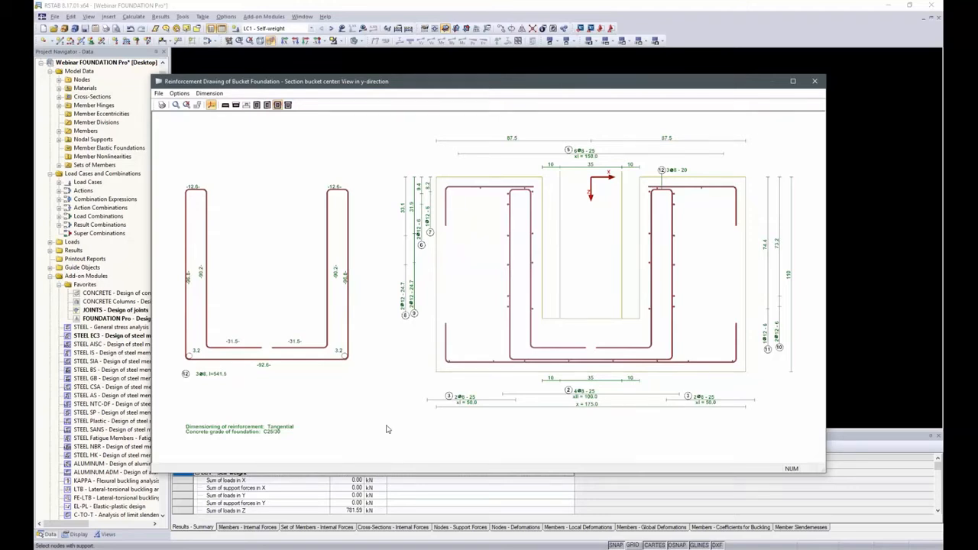
pyautogui.click(226, 105)
pyautogui.click(236, 105)
pyautogui.click(258, 105)
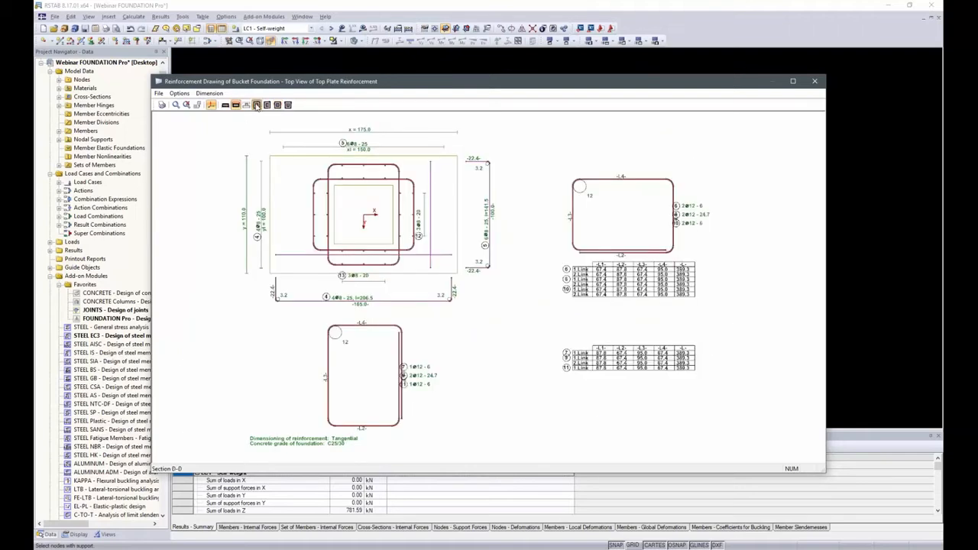
pyautogui.click(269, 107)
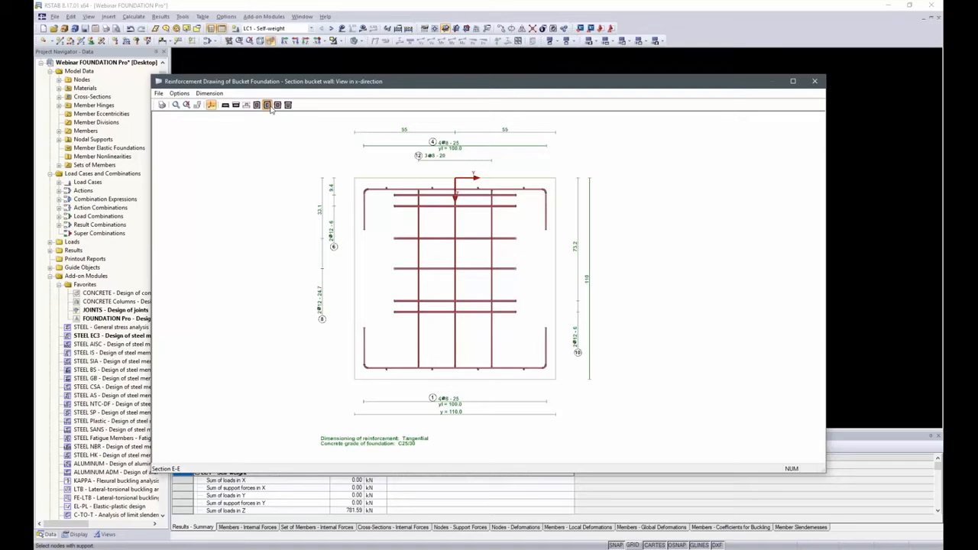
pyautogui.click(816, 82)
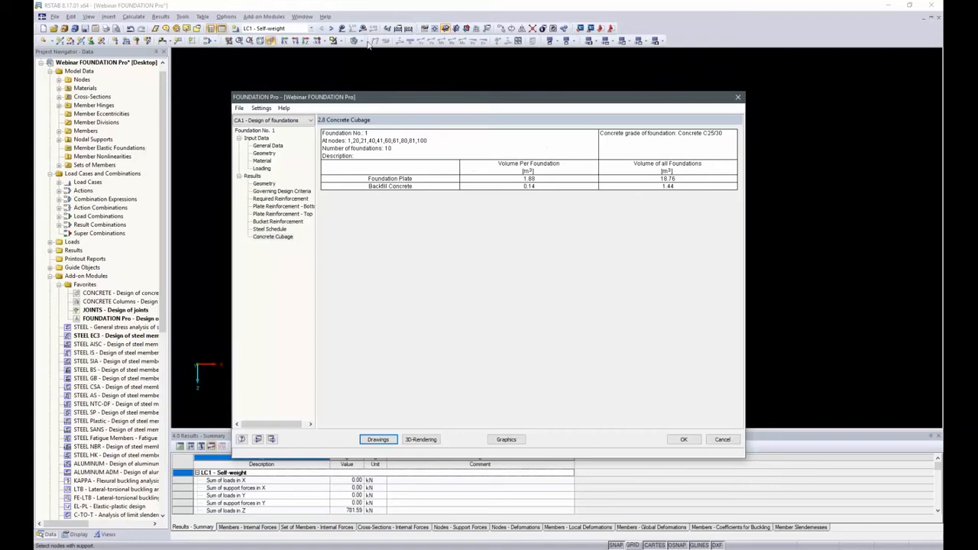
# Locate the DXF export option for the reinforcement drawings without running the export.
pyautogui.click(239, 108)
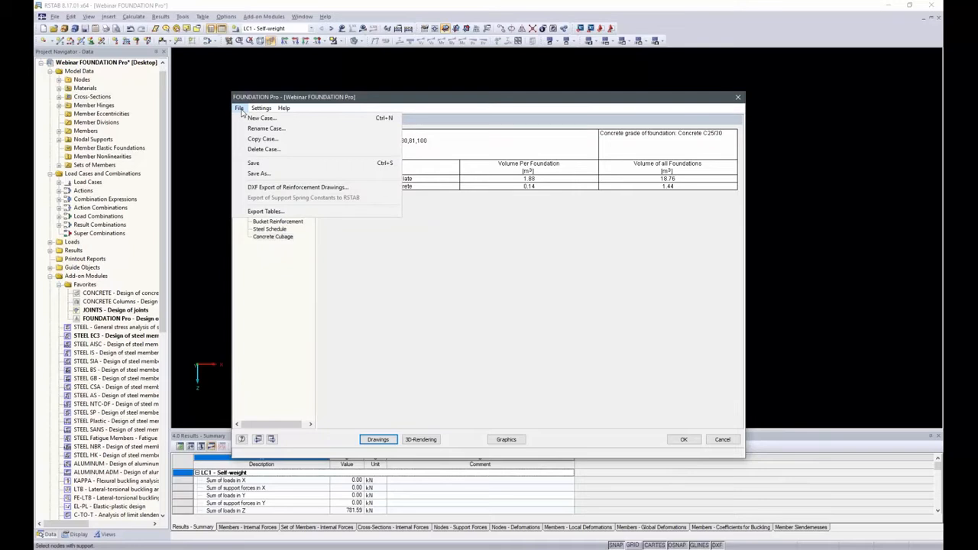
pyautogui.click(240, 109)
pyautogui.click(239, 108)
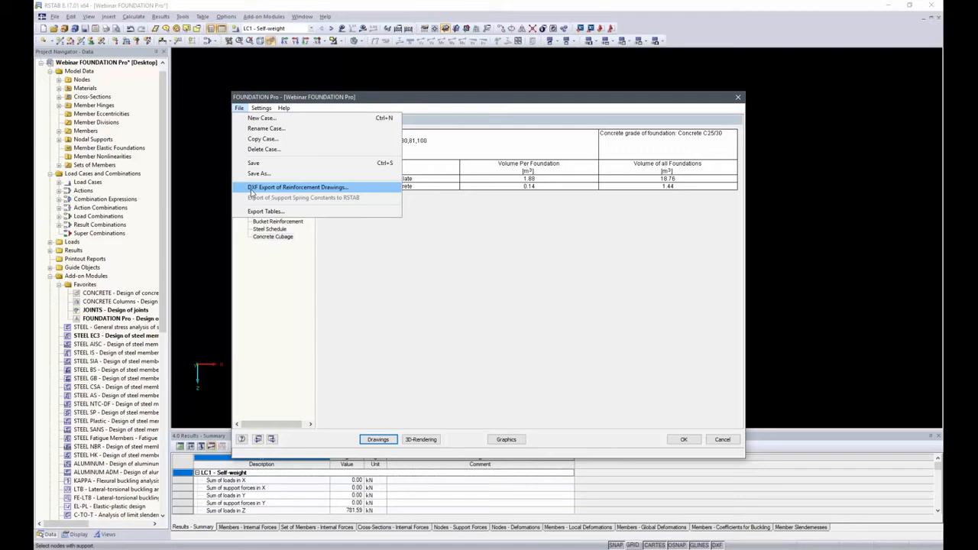
pyautogui.click(476, 236)
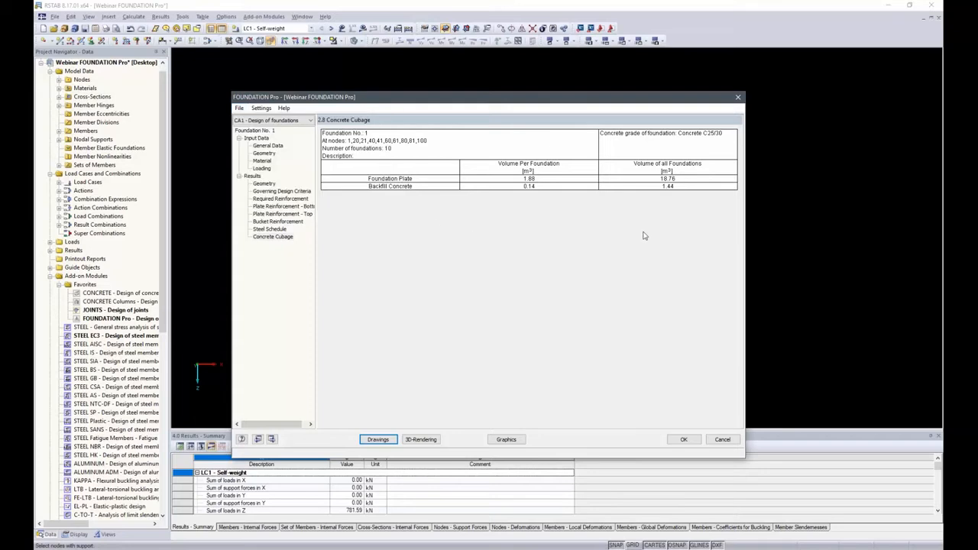
# Display the designed foundations on the structural model and inspect the hall from several directions.
pyautogui.click(508, 440)
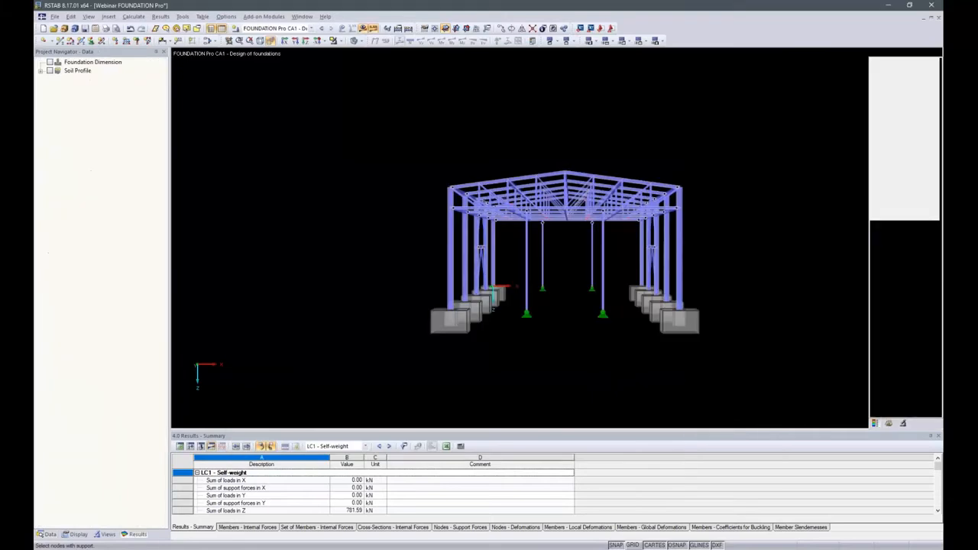
pyautogui.keyDown('ctrl'); pyautogui.moveTo(809, 245); pyautogui.dragTo(569, 291, button='middle'); pyautogui.keyUp('ctrl')
pyautogui.scroll(4, 587, 374)
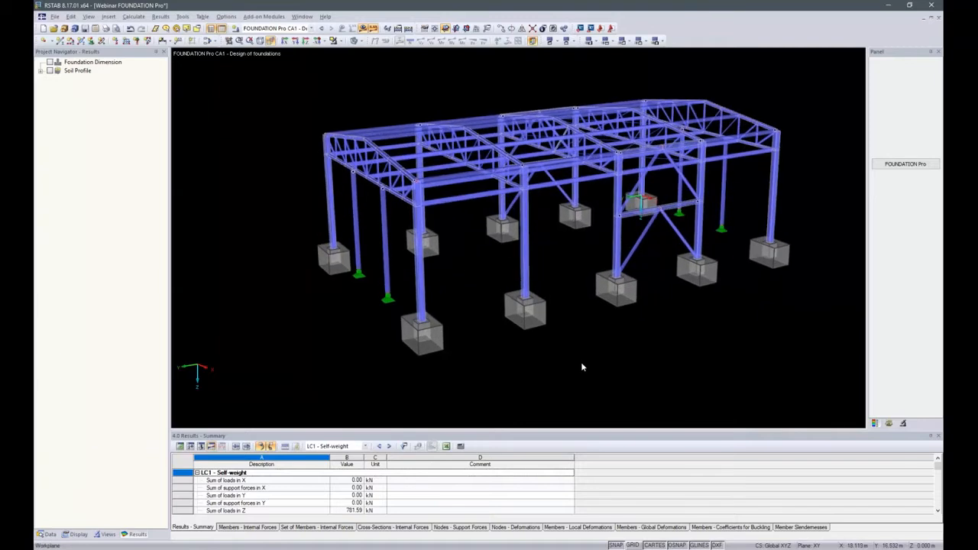
pyautogui.keyDown('ctrl'); pyautogui.moveTo(466, 388); pyautogui.dragTo(486, 381, button='middle'); pyautogui.keyUp('ctrl')
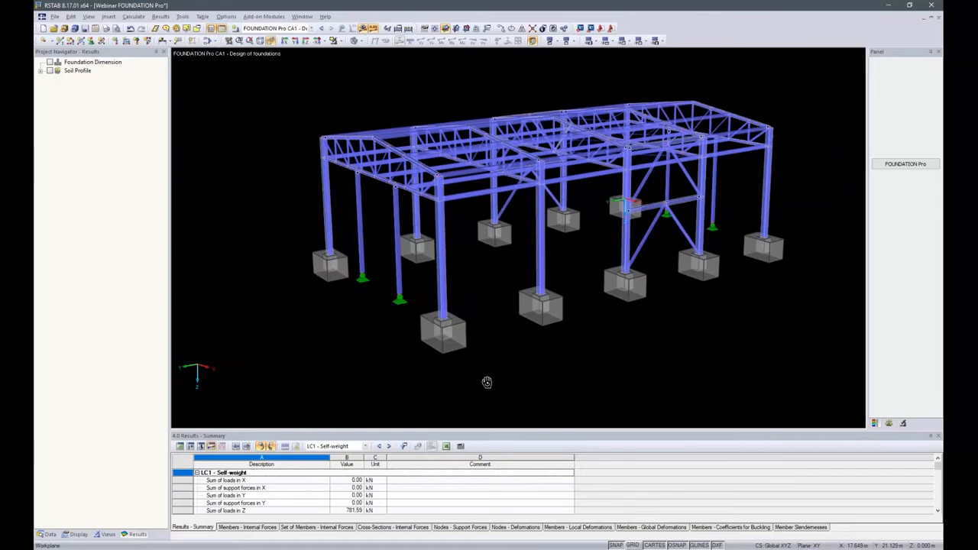
pyautogui.keyDown('ctrl'); pyautogui.moveTo(486, 382); pyautogui.dragTo(698, 343, button='middle'); pyautogui.keyUp('ctrl')
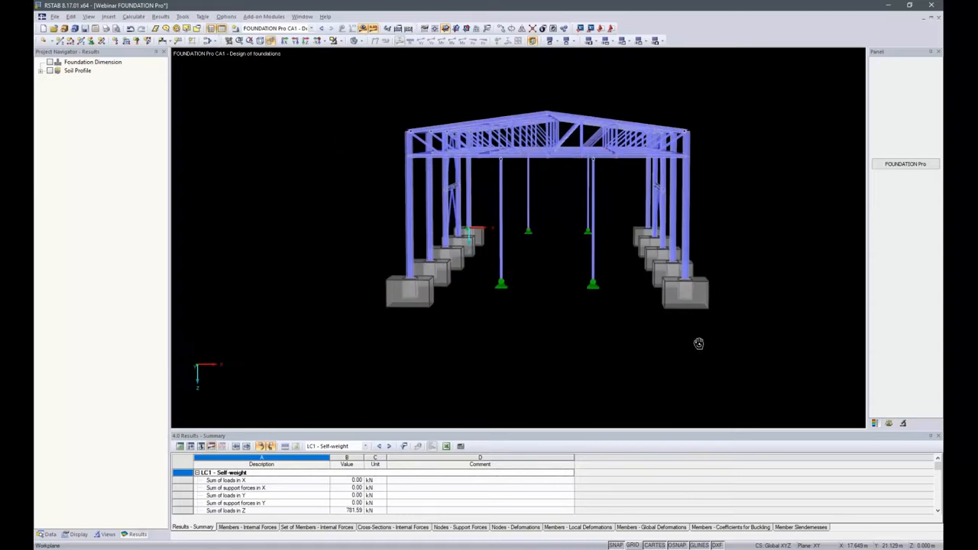
pyautogui.keyDown('ctrl'); pyautogui.moveTo(699, 343); pyautogui.dragTo(706, 332, button='middle'); pyautogui.keyUp('ctrl')
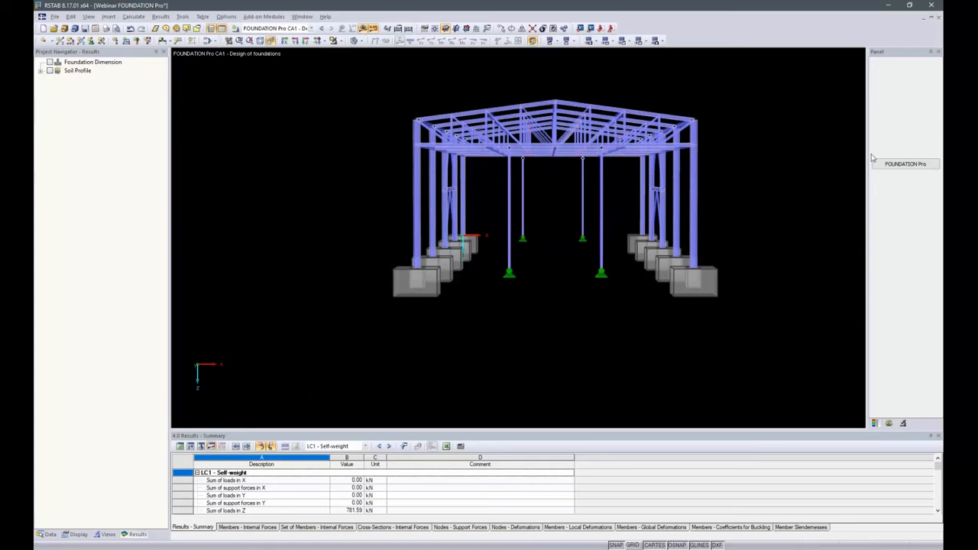
# Reopen the foundation design, copy foundation 1 as foundation 2 for nodes 109,110,125,126, and make it a foundation plate.
pyautogui.click(907, 165)
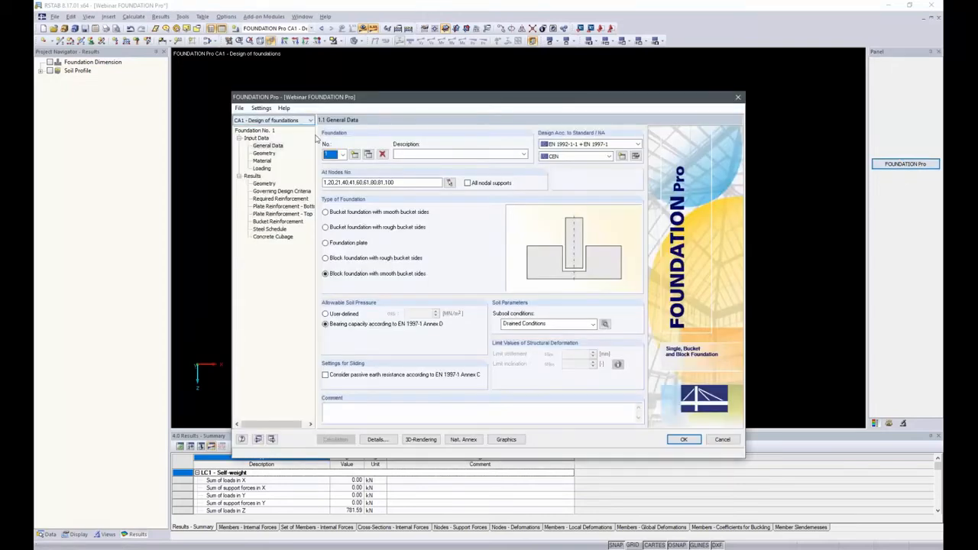
pyautogui.click(368, 155)
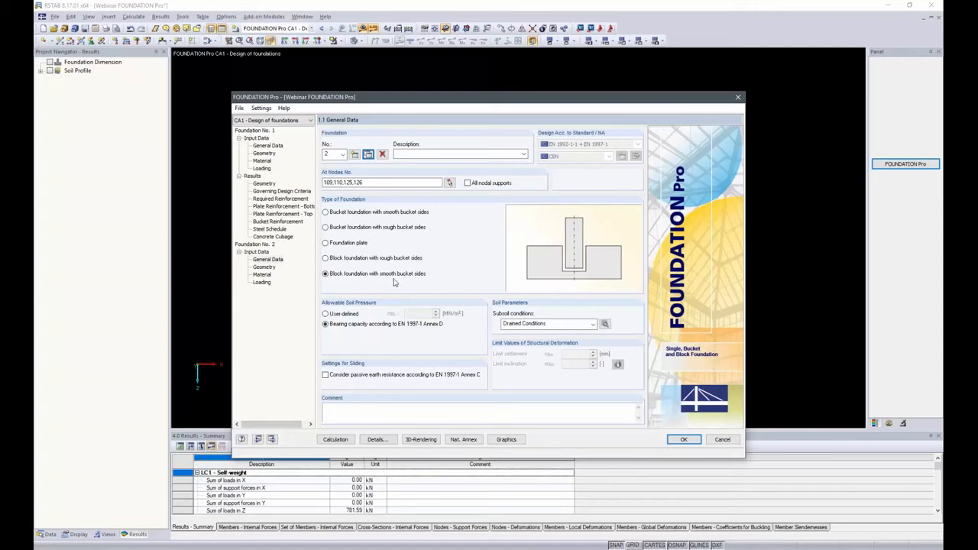
pyautogui.click(337, 246)
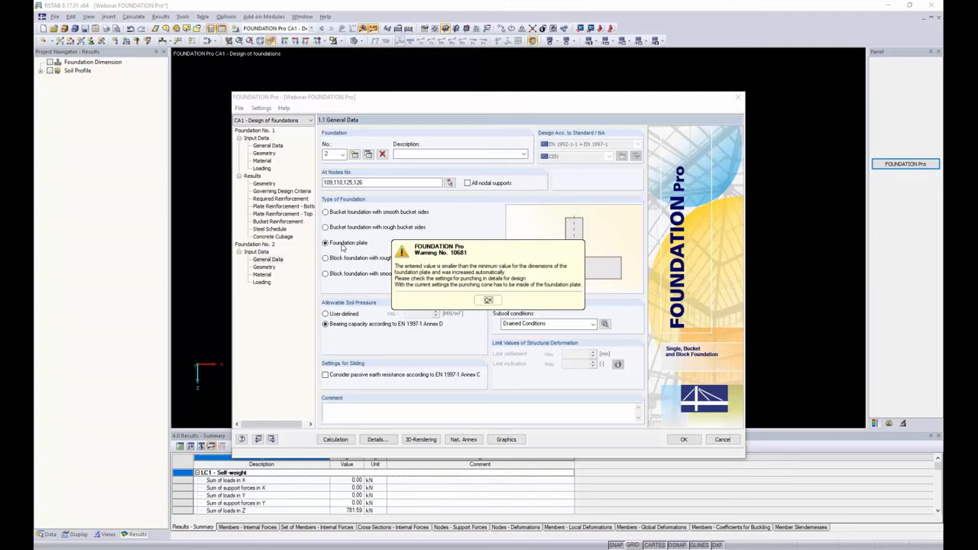
pyautogui.click(488, 299)
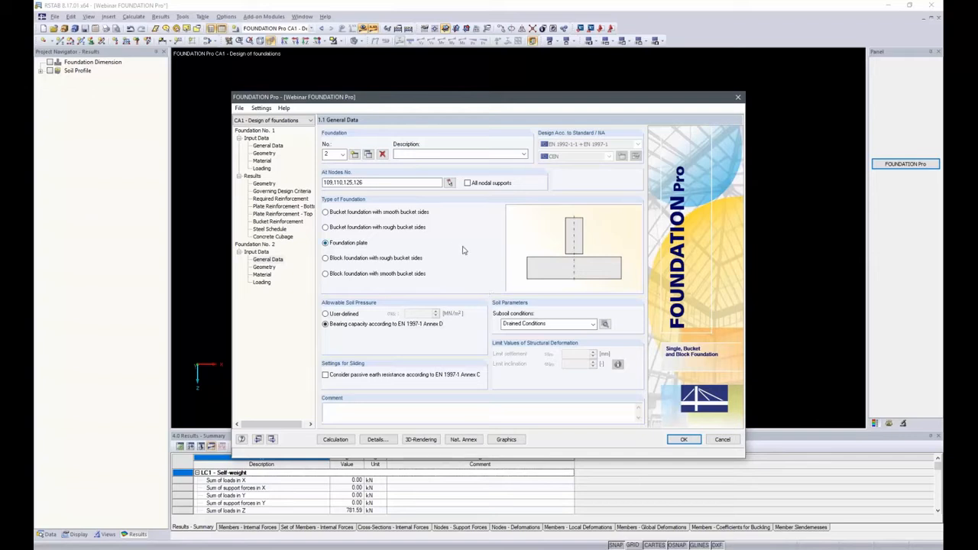
# Set the column dimensions of foundation 2 to 20 cm in both directions.
pyautogui.click(272, 269)
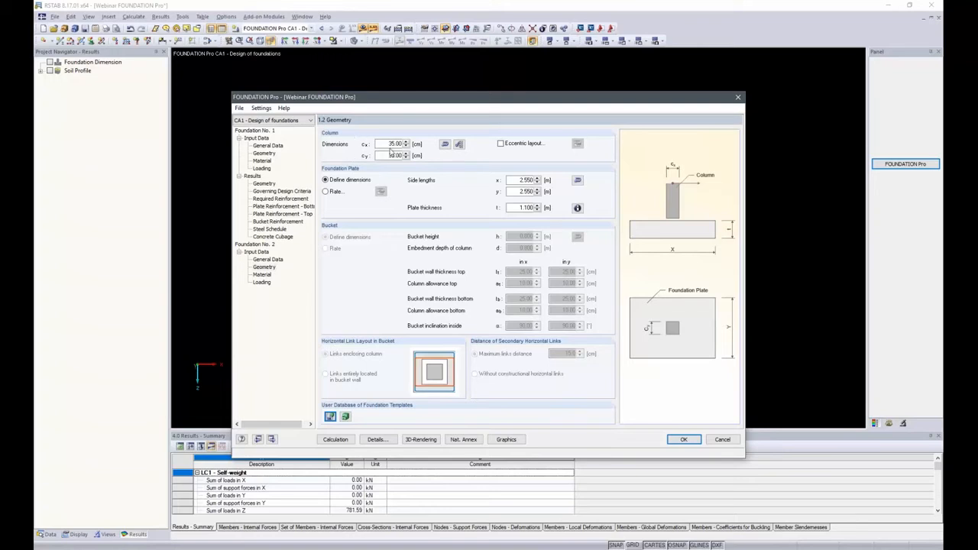
pyautogui.click(445, 145)
pyautogui.doubleClick(396, 144)
pyautogui.write('20')
pyautogui.press('Tab')
# Set foundation 2's plate thickness to 0.8 m and try to reduce its side length y to 0.8 m.
pyautogui.click(524, 207)
pyautogui.press('BackSpace')
pyautogui.click(525, 192)
pyautogui.write('8')
pyautogui.doubleClick(523, 192)
pyautogui.write('.8')
pyautogui.click(521, 180)
pyautogui.click(526, 192)
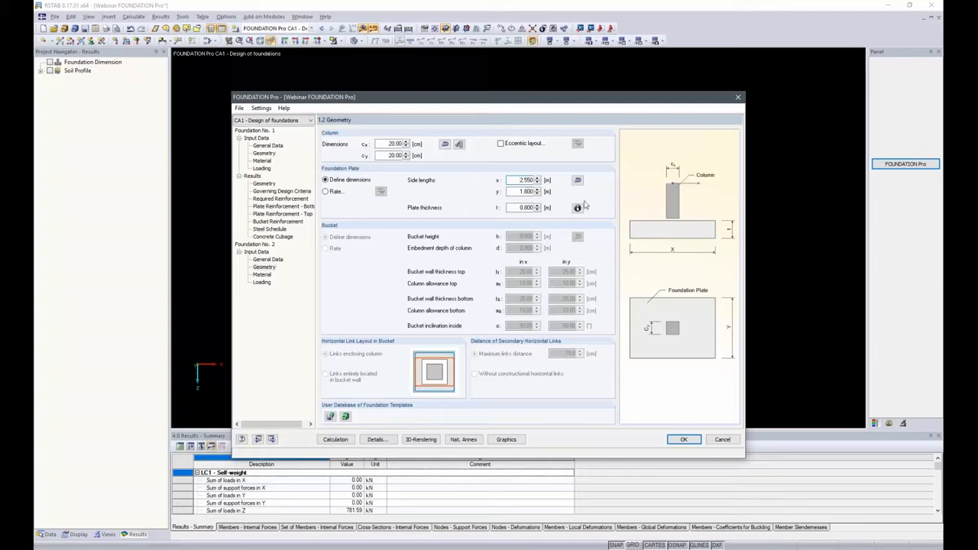
# Enable design without bending reinforcement according to 12.9.3 for foundation 2's plate in the design details.
pyautogui.click(377, 439)
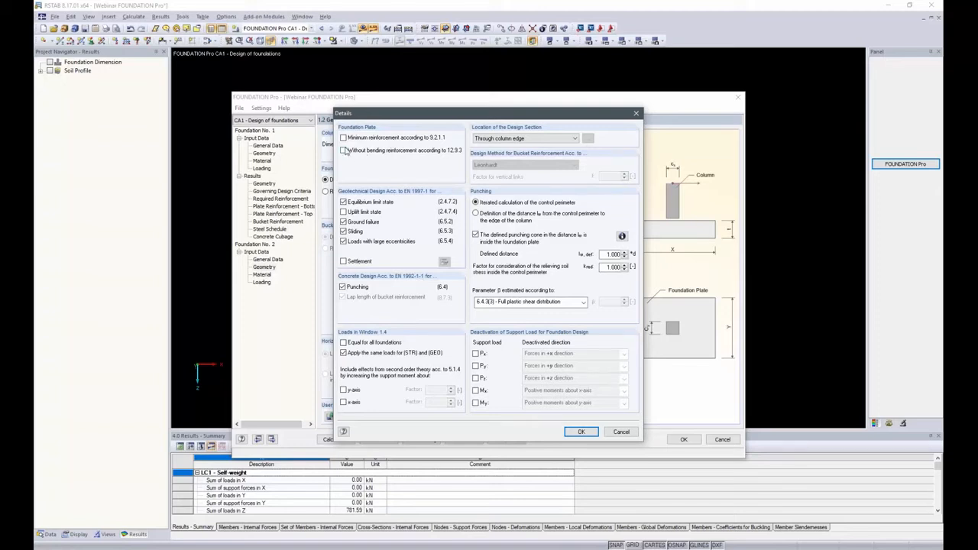
pyautogui.click(343, 151)
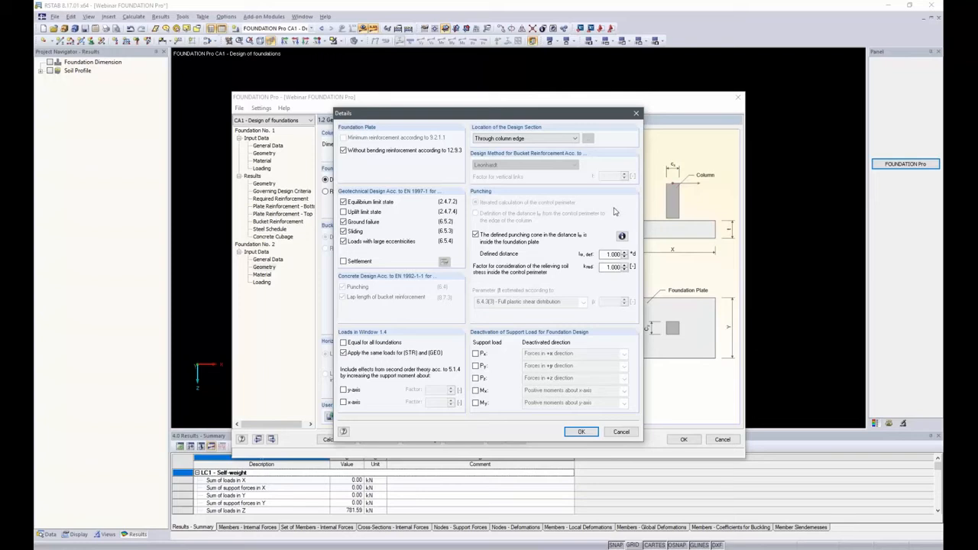
pyautogui.click(579, 433)
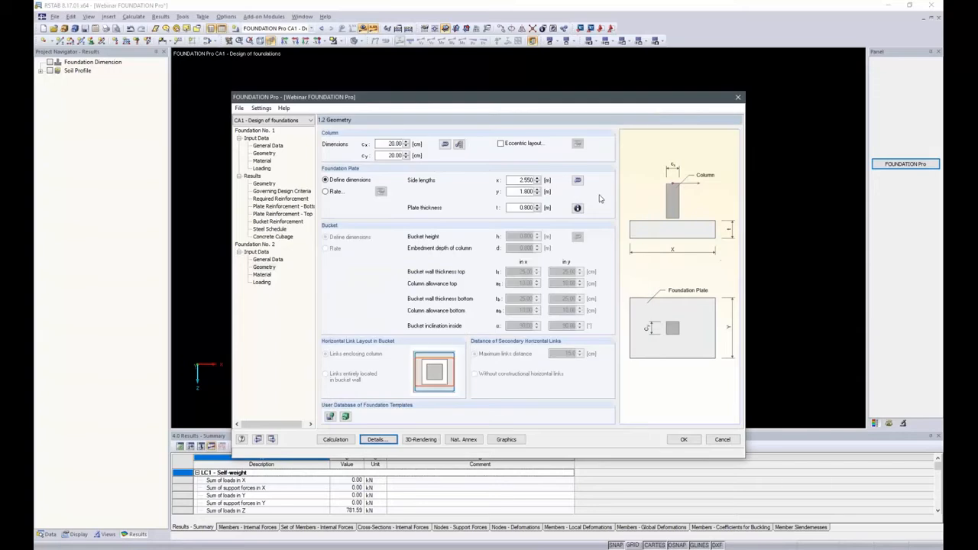
# Set both side lengths x and y of foundation 2's plate to 0.8 m.
pyautogui.doubleClick(523, 192)
pyautogui.write('.8')
pyautogui.doubleClick(528, 179)
pyautogui.press('BackSpace')
pyautogui.write('.8')
pyautogui.press('Tab')
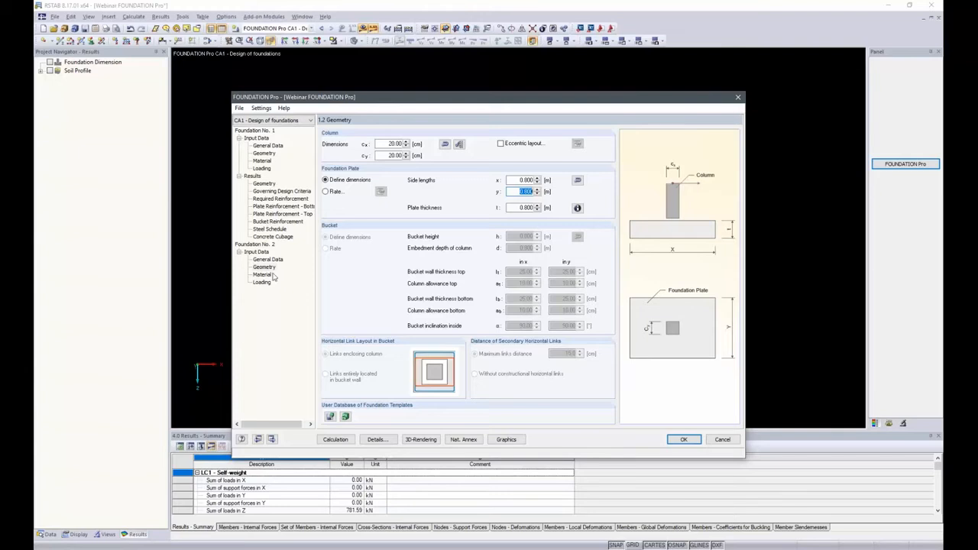
# Check the materials and loading of foundation 2 and run the calculation.
pyautogui.click(265, 275)
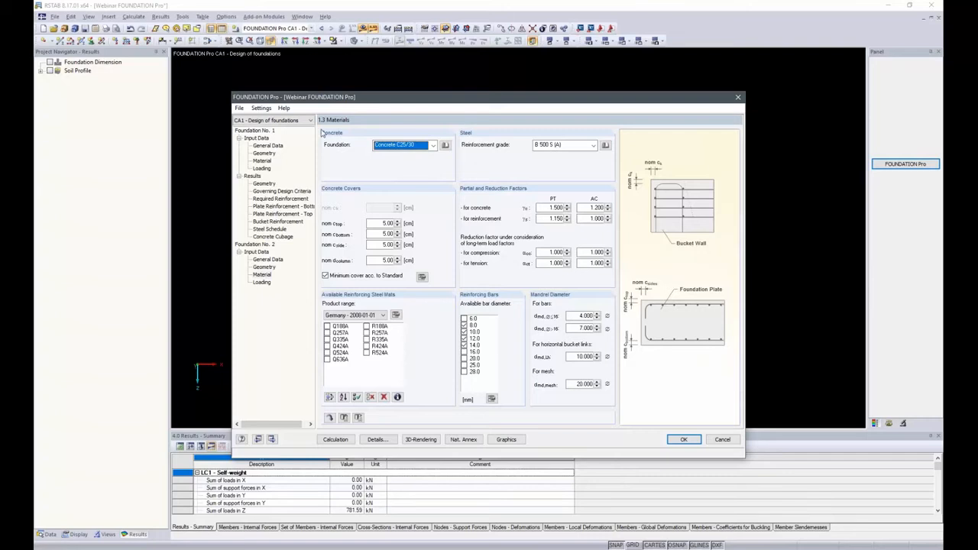
pyautogui.click(261, 282)
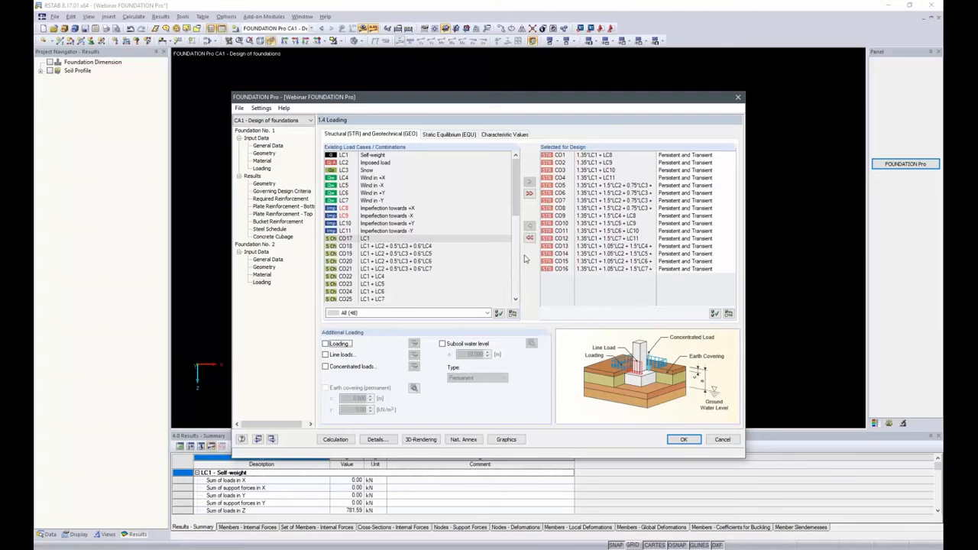
pyautogui.click(334, 441)
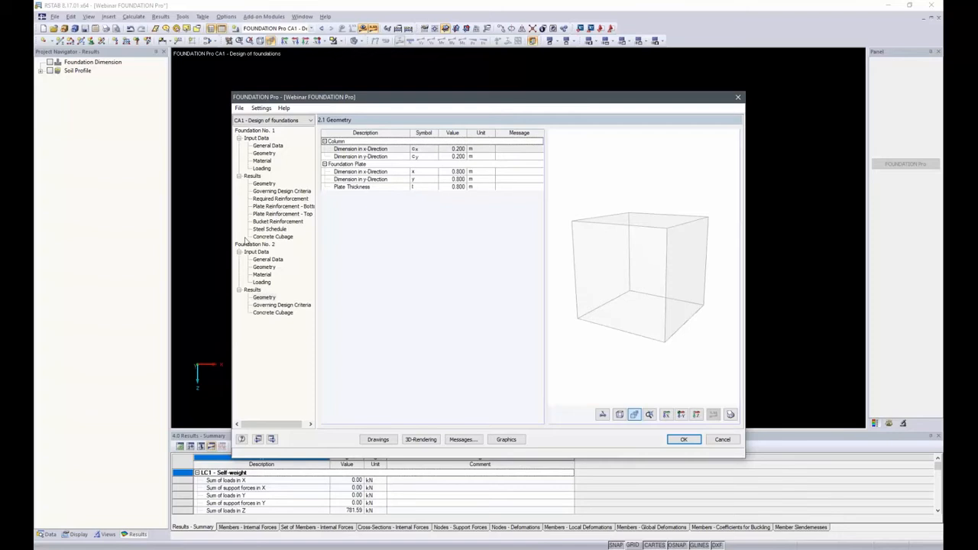
# Read the governing design criteria of foundation 2 and inspect all foundations on the structural model.
pyautogui.click(268, 305)
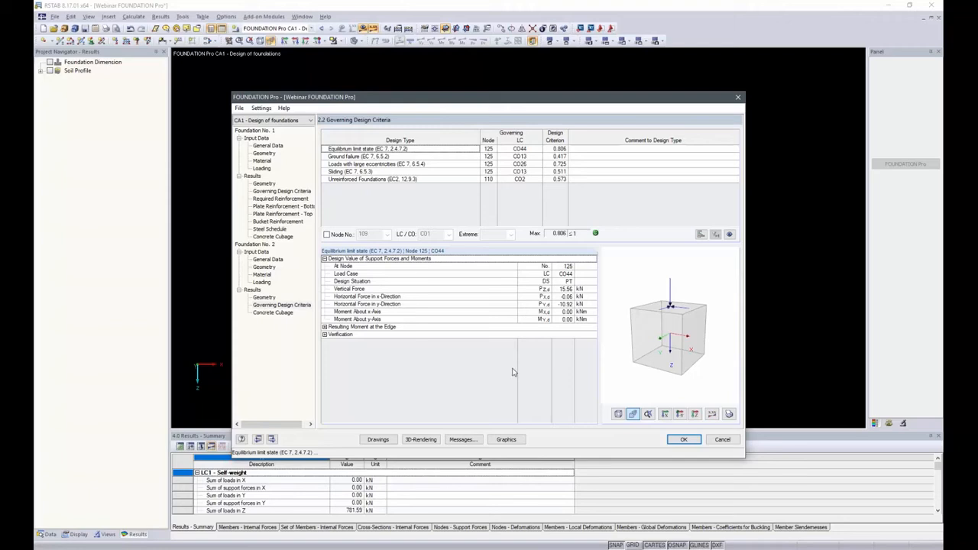
pyautogui.click(507, 441)
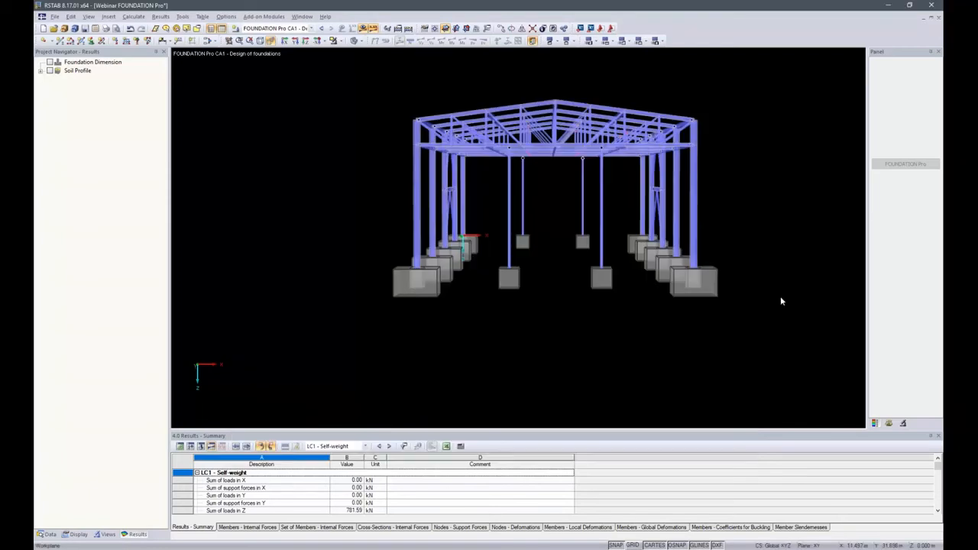
pyautogui.keyDown('ctrl'); pyautogui.moveTo(782, 238); pyautogui.dragTo(708, 283, button='middle'); pyautogui.keyUp('ctrl')
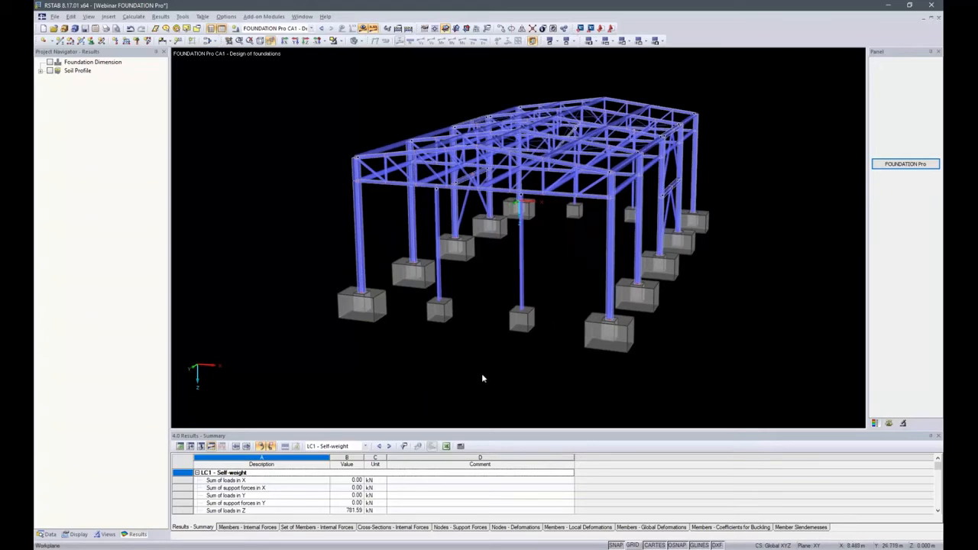
pyautogui.keyDown('ctrl'); pyautogui.moveTo(467, 353); pyautogui.dragTo(678, 293, button='middle'); pyautogui.keyUp('ctrl')
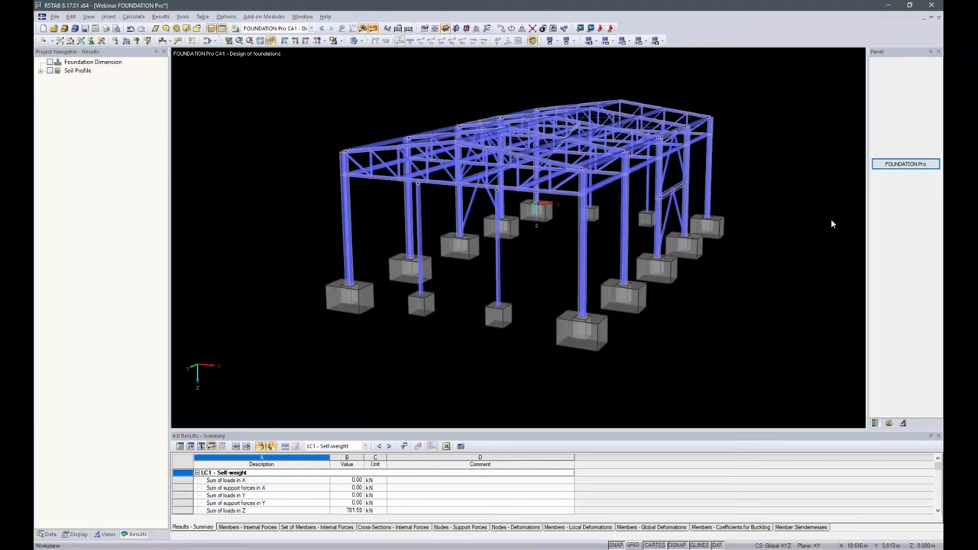
# Reopen the foundation design and activate the settlement design for foundation 1 in the details.
pyautogui.click(905, 164)
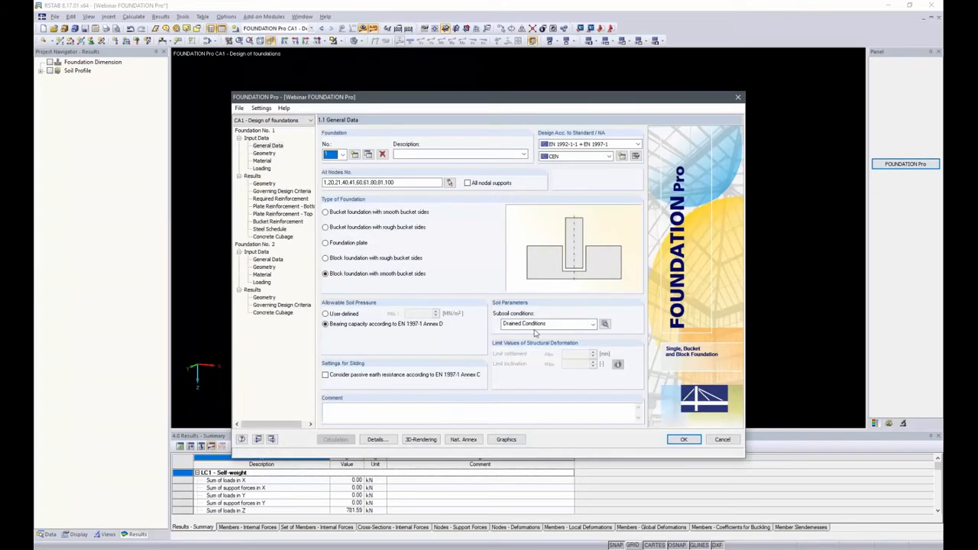
pyautogui.click(375, 440)
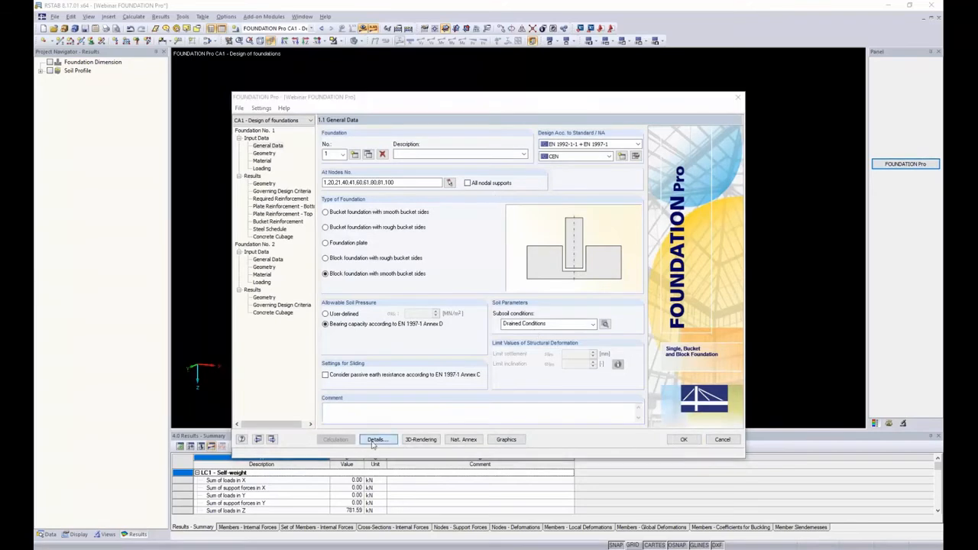
pyautogui.click(343, 261)
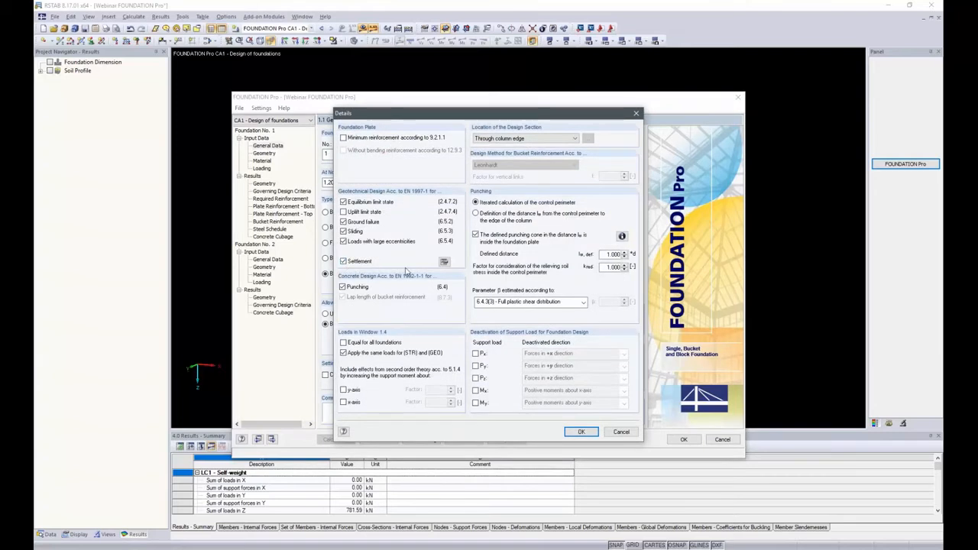
pyautogui.click(580, 432)
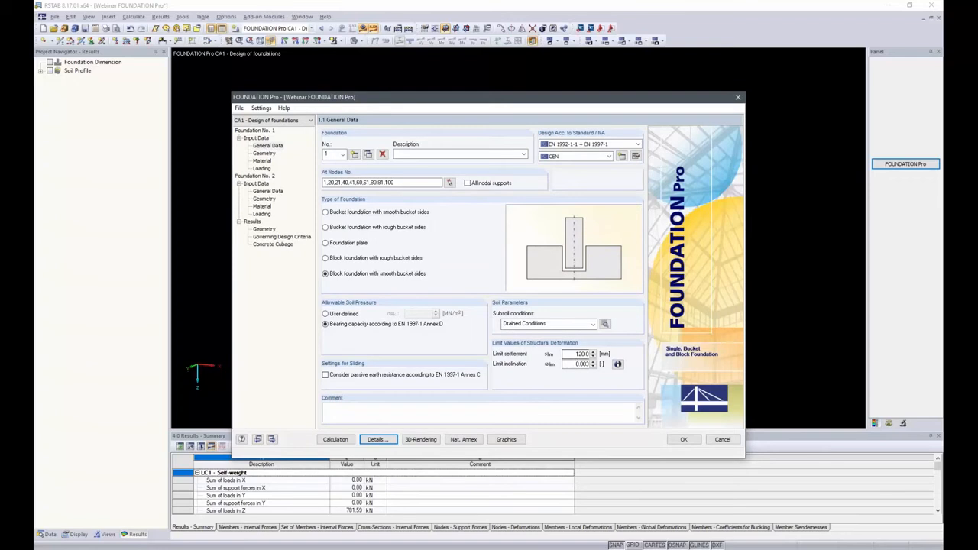
# Set the limit settlement of foundation 1 to 10 mm and try to run the calculation.
pyautogui.moveTo(574, 354); pyautogui.dragTo(640, 353)
pyautogui.write('10')
pyautogui.click(329, 442)
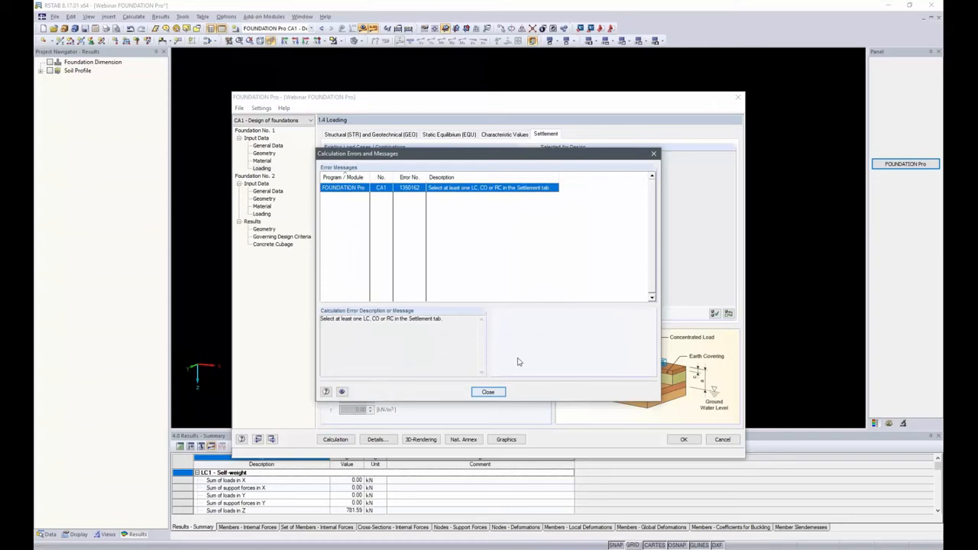
pyautogui.click(482, 393)
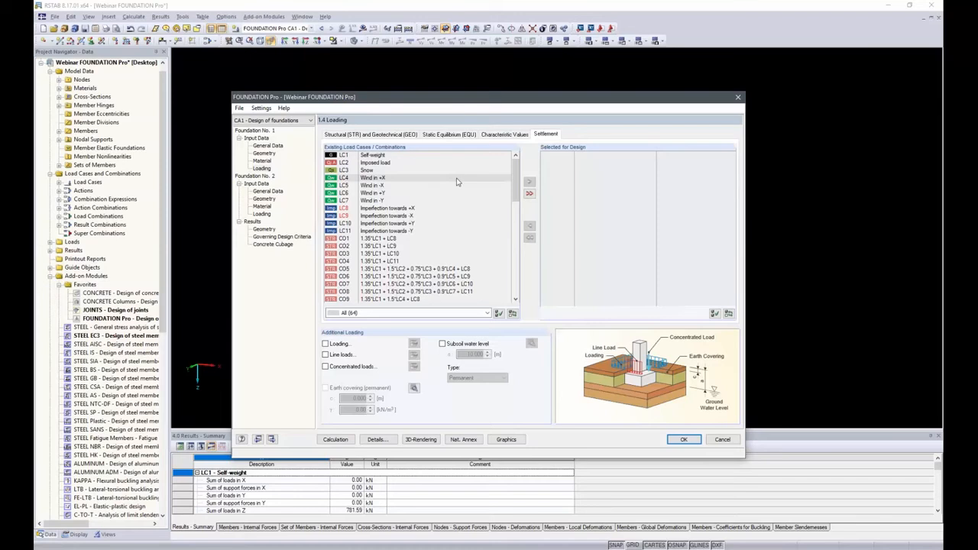
# Compare the settlement design option in the details of foundations 2 and 1, and view the explanation of the limit inclination.
pyautogui.click(272, 191)
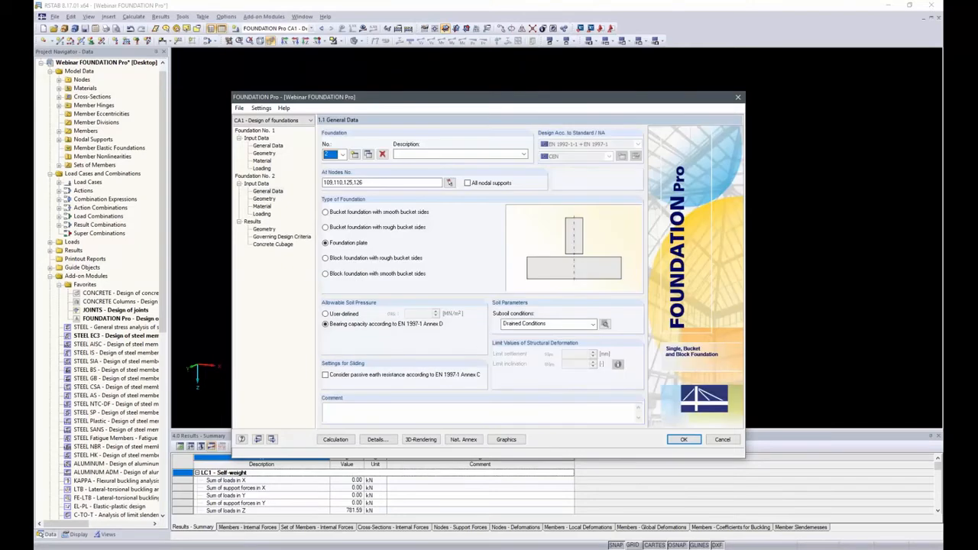
pyautogui.click(376, 439)
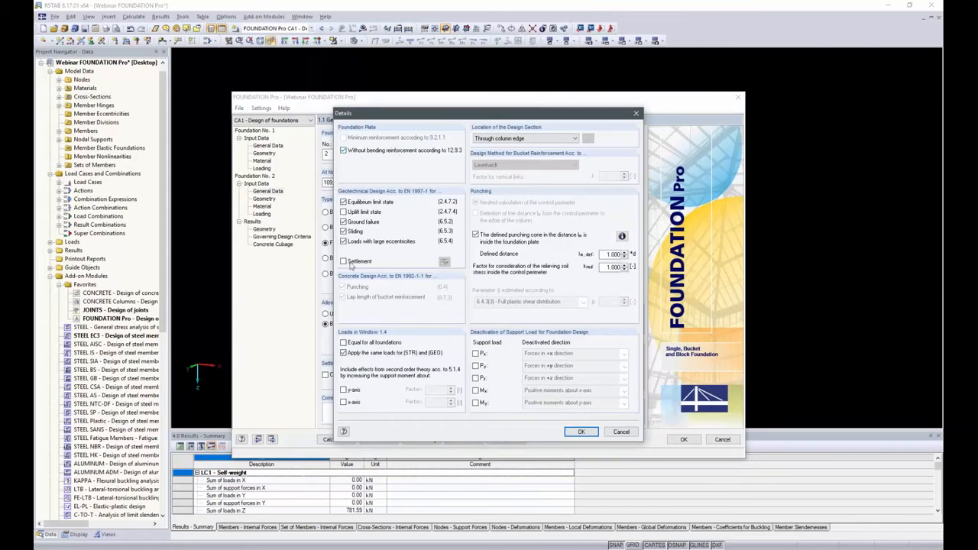
pyautogui.click(621, 431)
pyautogui.click(265, 146)
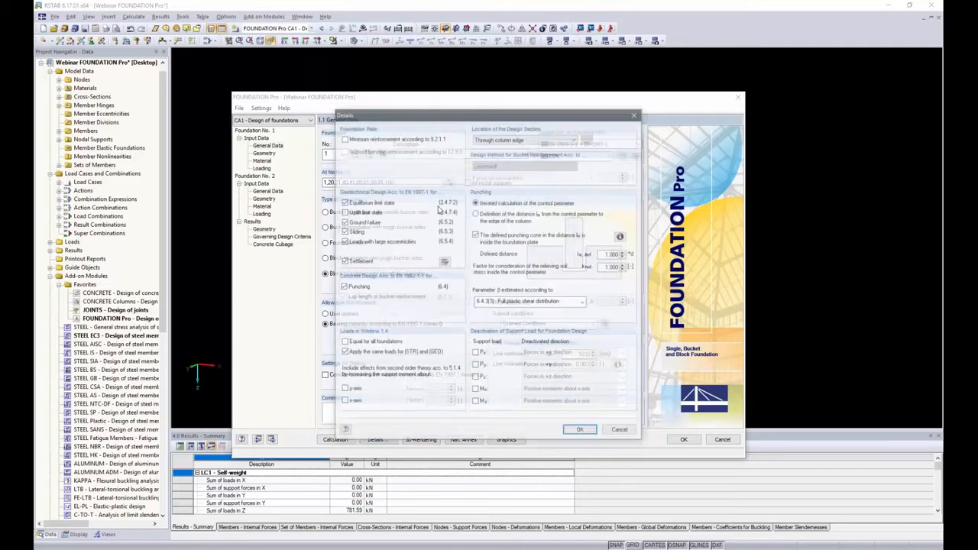
pyautogui.click(622, 433)
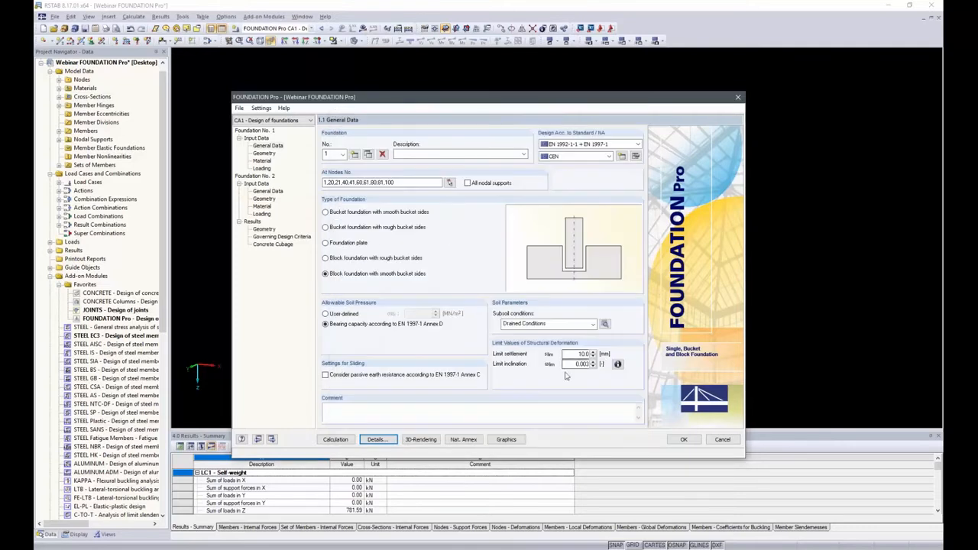
pyautogui.click(617, 364)
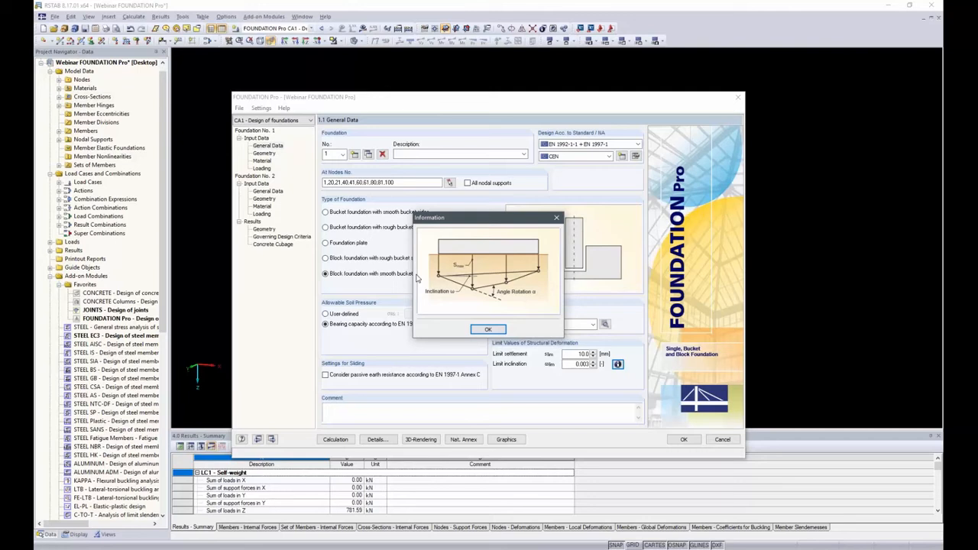
pyautogui.click(489, 329)
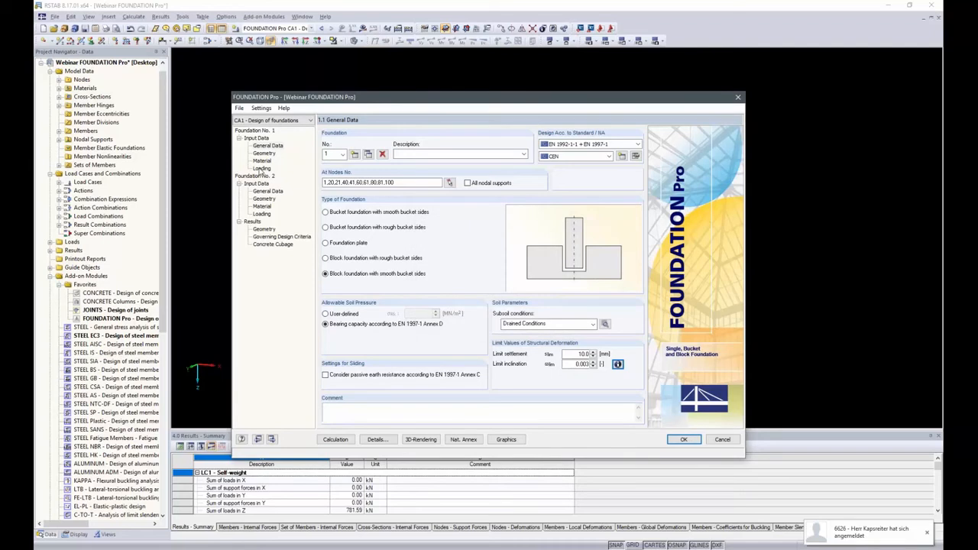
# Select load combination CO49 (LC1 + 0.3*LC2) for the settlement design of foundation 1 and run the calculation.
pyautogui.click(262, 170)
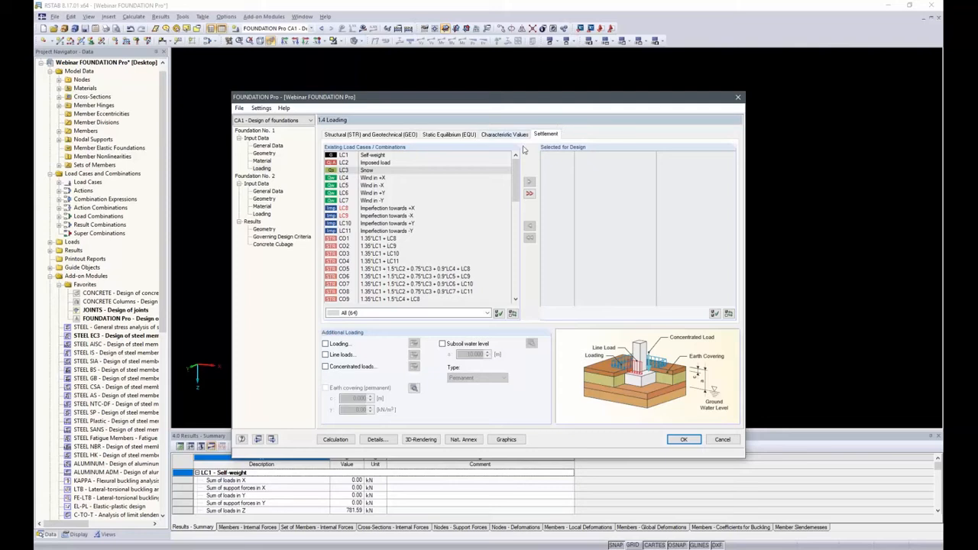
pyautogui.moveTo(518, 169); pyautogui.dragTo(518, 269)
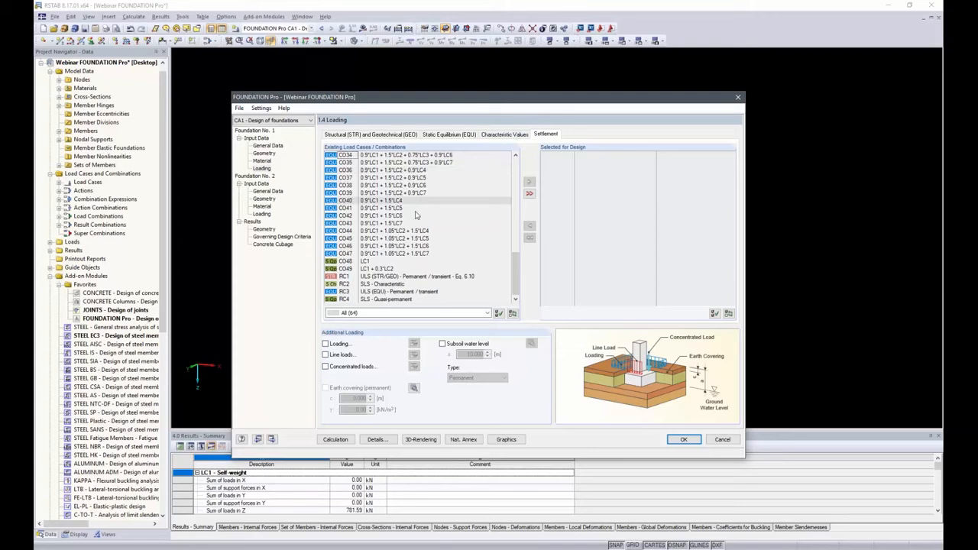
pyautogui.click(356, 269)
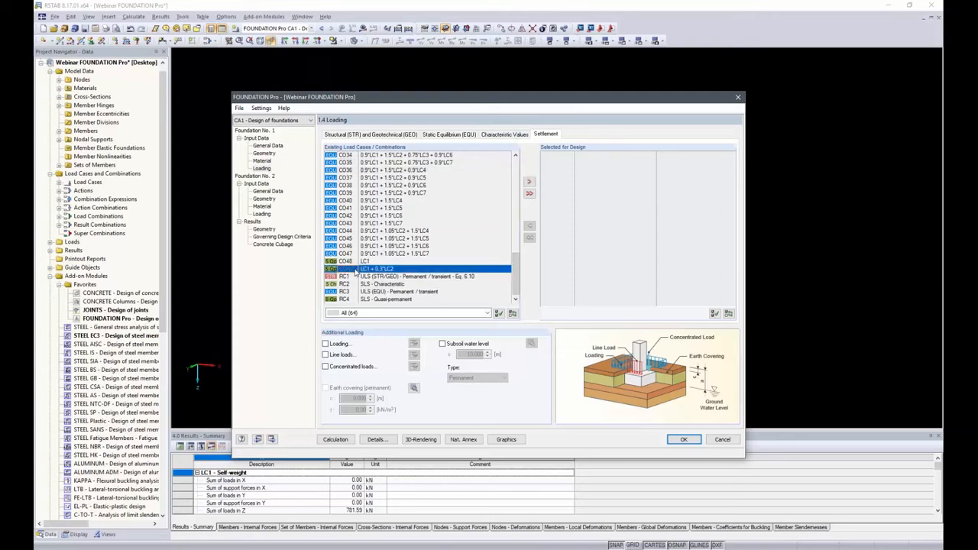
pyautogui.doubleClick(355, 269)
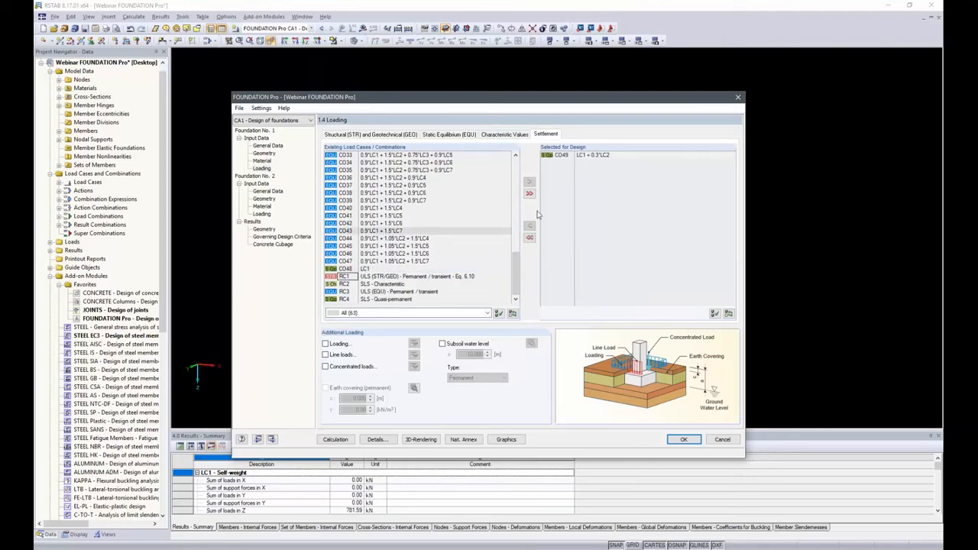
pyautogui.click(334, 439)
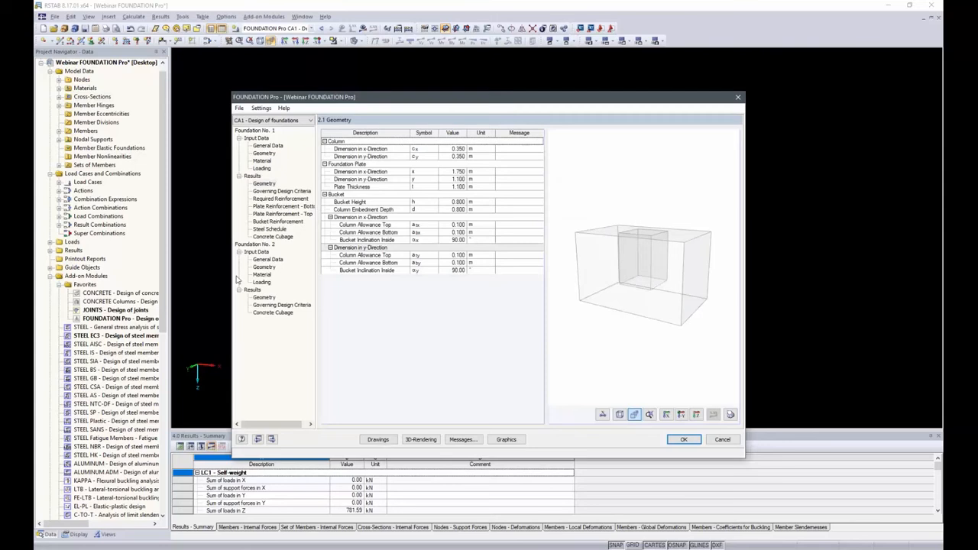
# Examine the settlement design in foundation 1's governing design criteria, including its verification and the comment 211).
pyautogui.click(272, 192)
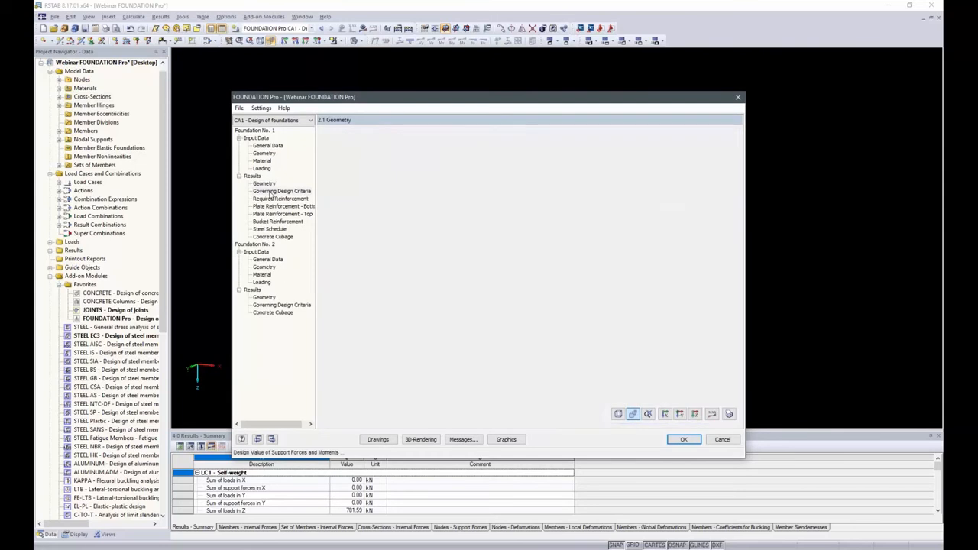
pyautogui.click(340, 180)
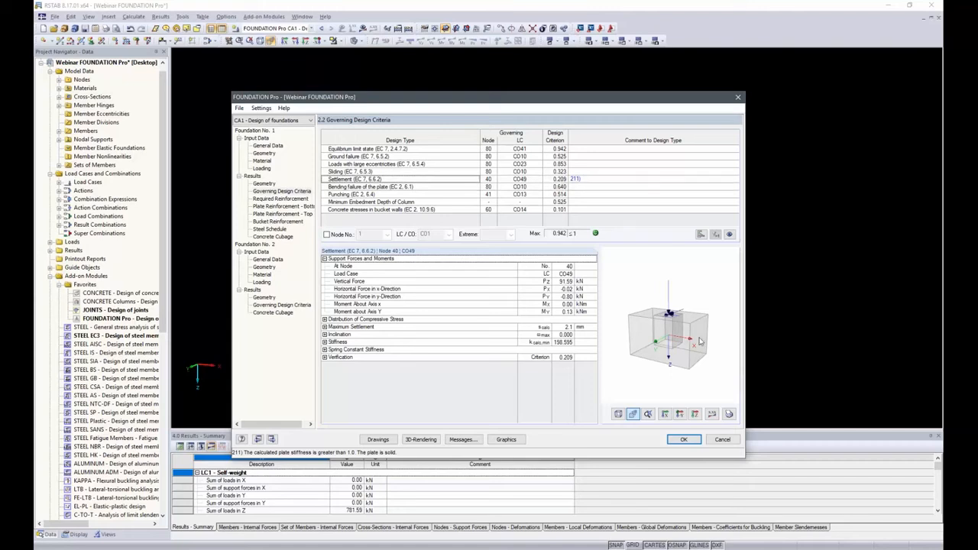
pyautogui.click(539, 359)
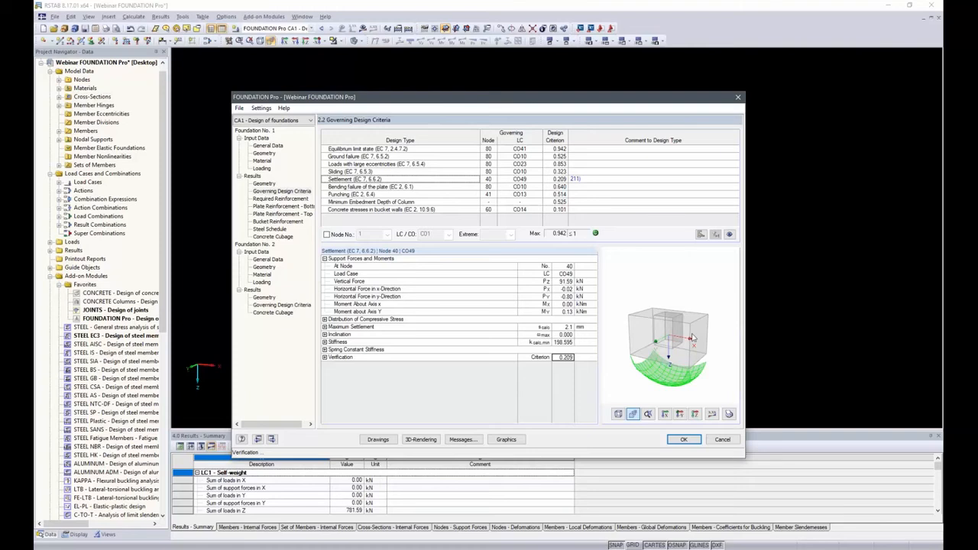
pyautogui.click(580, 182)
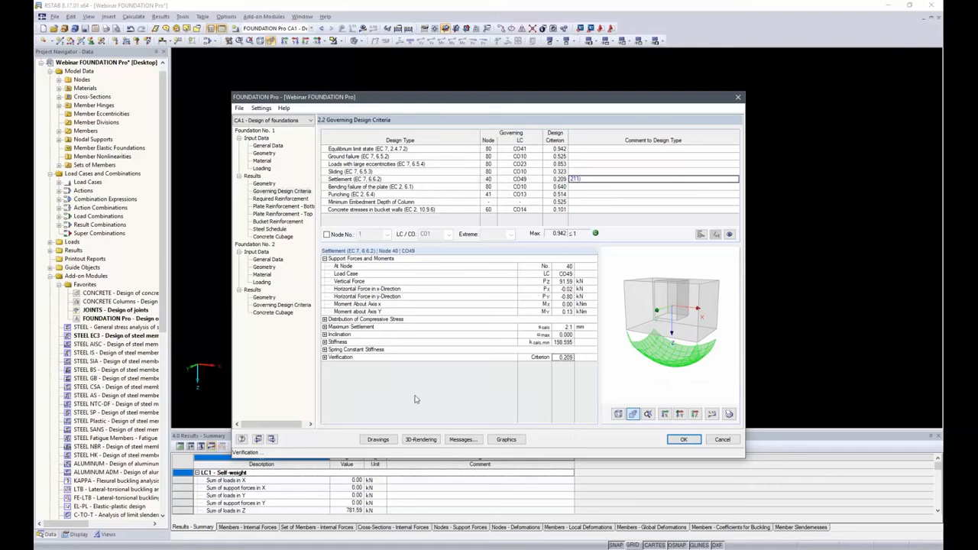
pyautogui.click(579, 182)
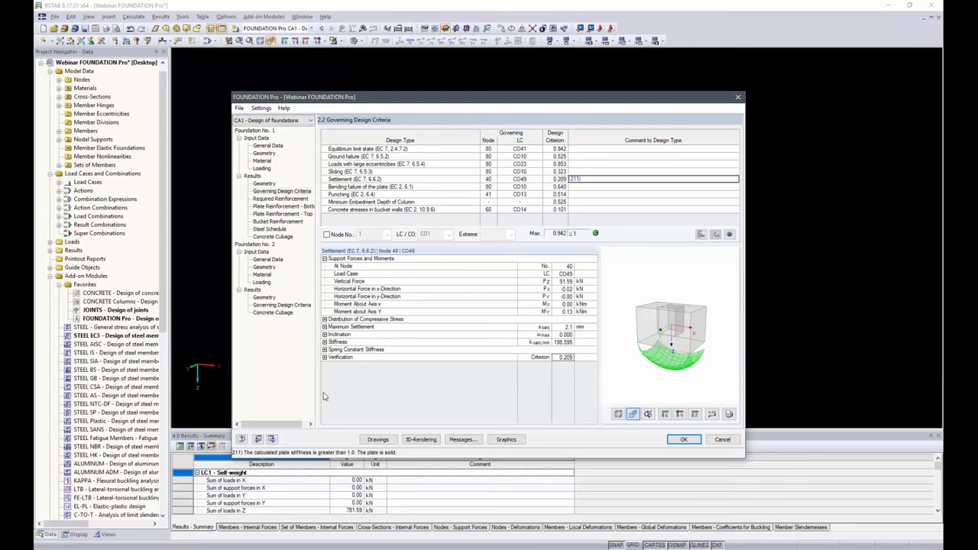
# Activate iterative calculation of contact pressure for a solid foundation plate in foundation 1's settlement settings and recalculate.
pyautogui.click(268, 145)
pyautogui.click(376, 440)
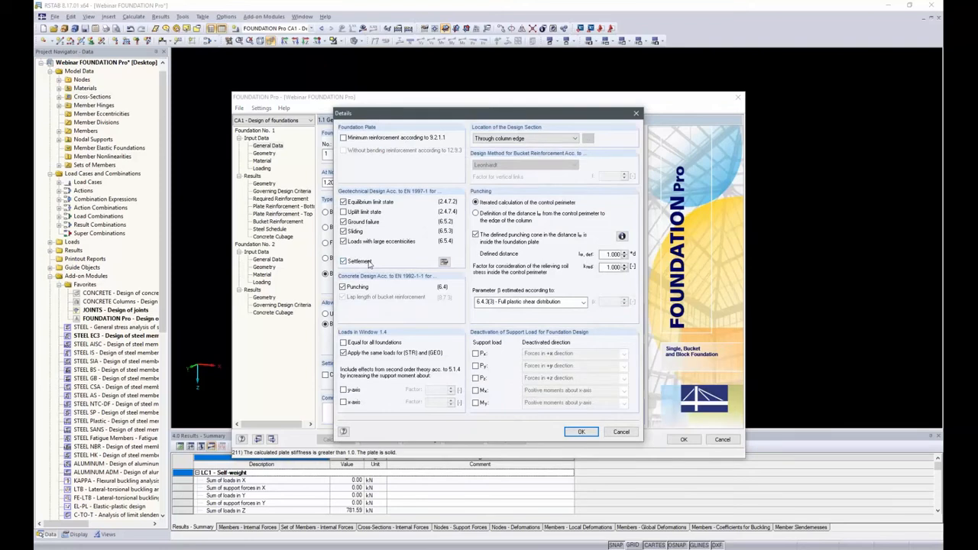
pyautogui.click(444, 263)
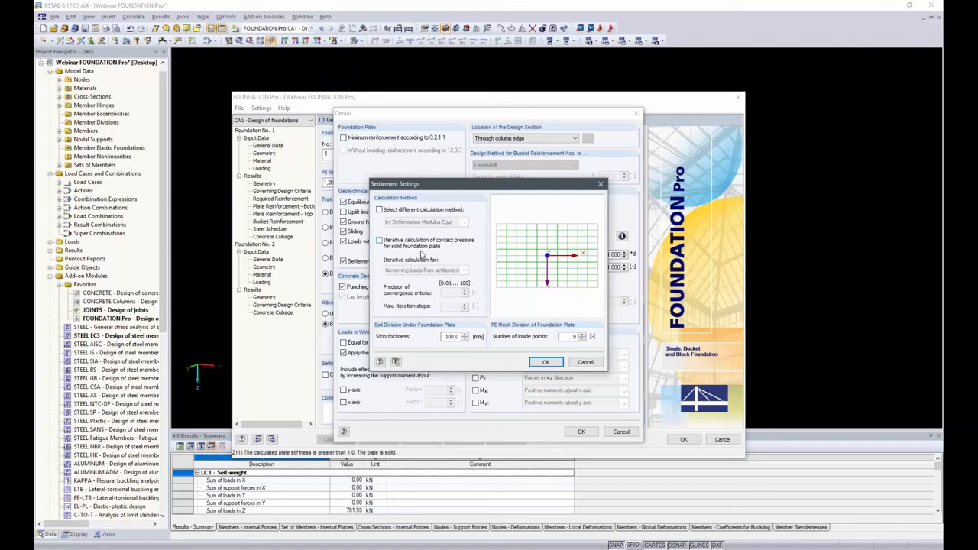
pyautogui.click(380, 241)
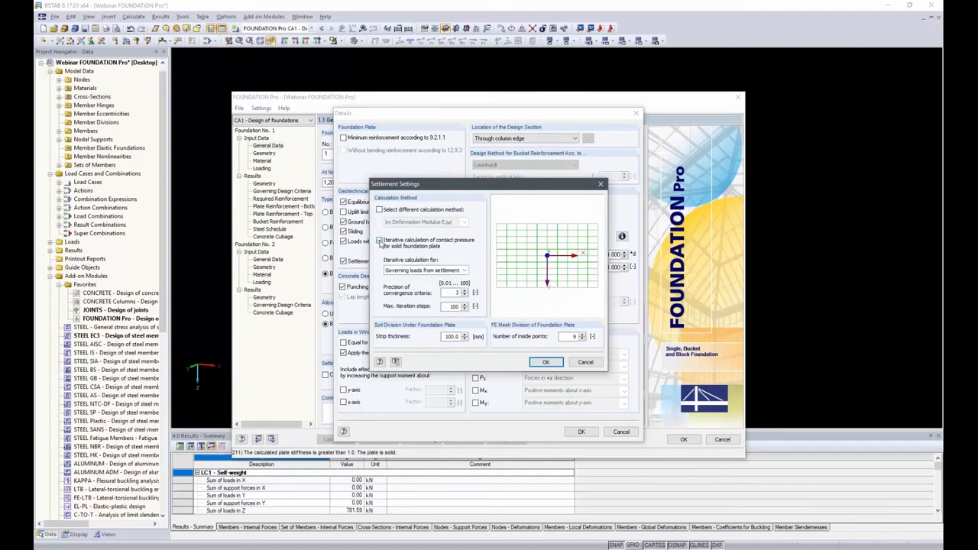
pyautogui.click(544, 362)
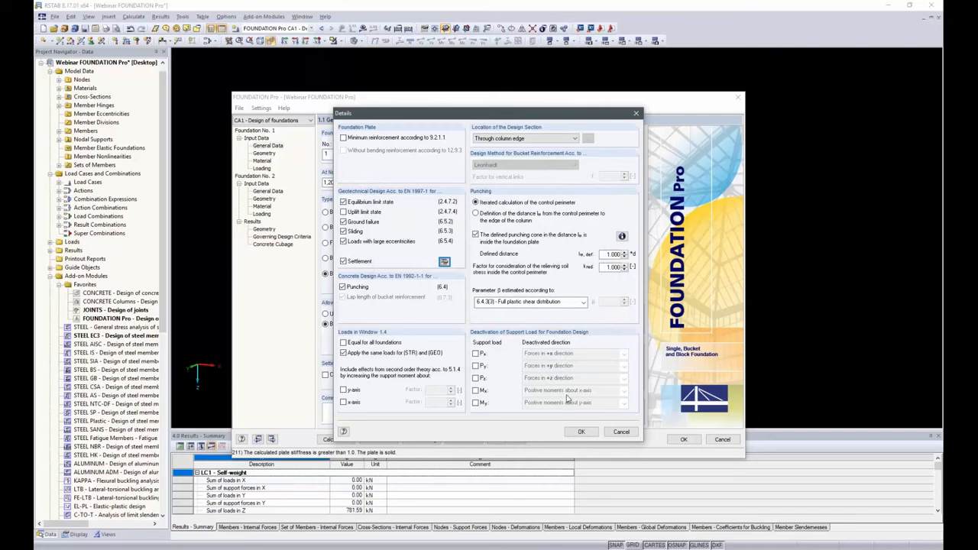
pyautogui.click(581, 432)
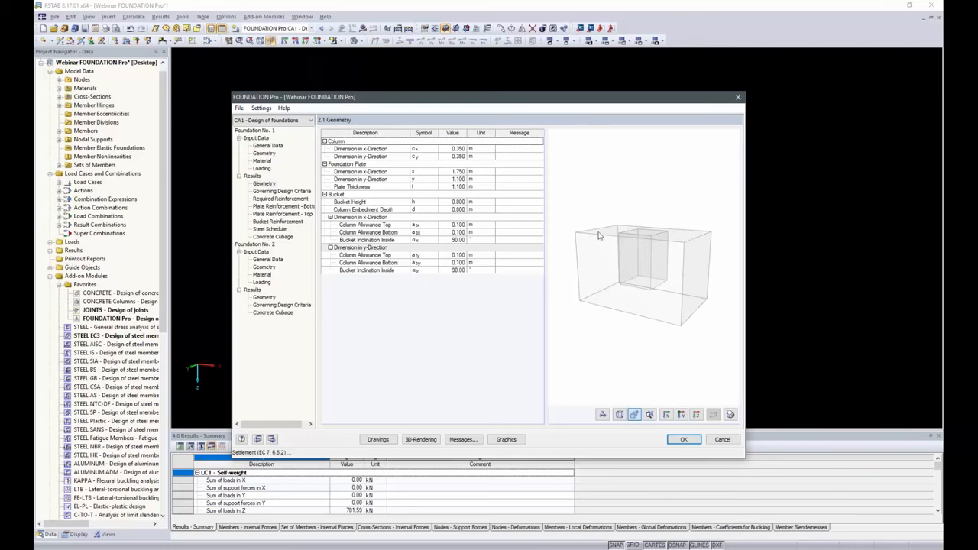
# Check foundation 1's recalculated settlement design and its spring constant stiffness, and close the results.
pyautogui.click(277, 191)
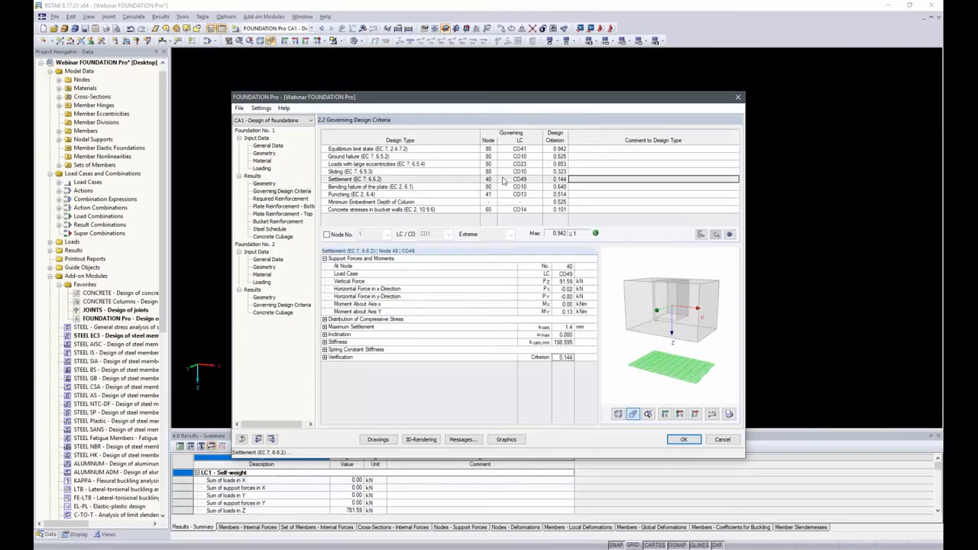
pyautogui.click(561, 180)
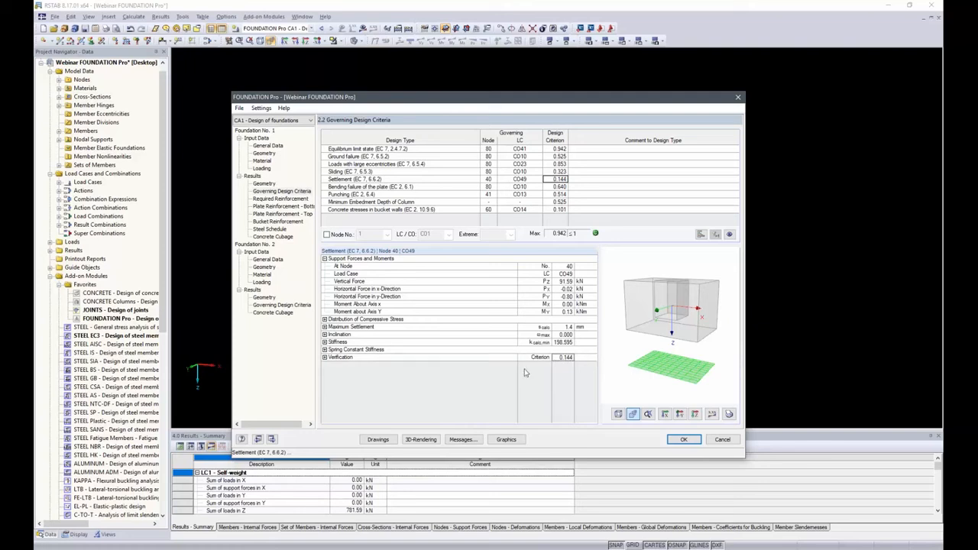
pyautogui.click(324, 349)
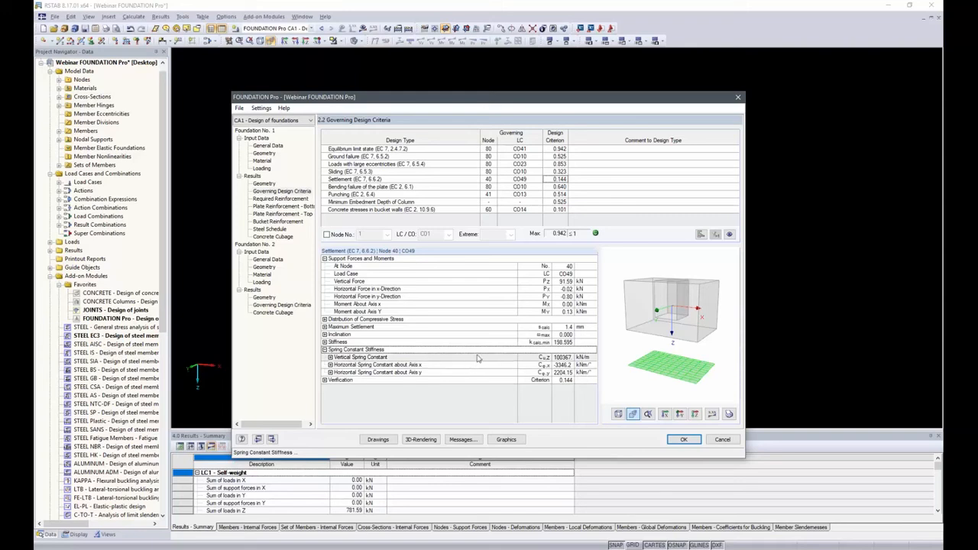
pyautogui.click(684, 440)
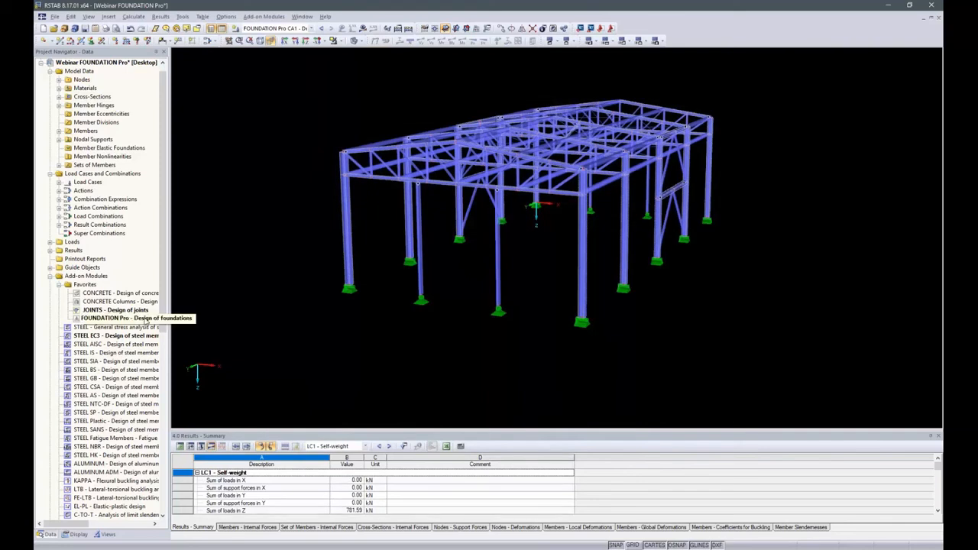
# Export the support spring constants at node 40 for CO49 to RSTAB, overwriting the existing nodal supports and deleting the results.
pyautogui.doubleClick(107, 318)
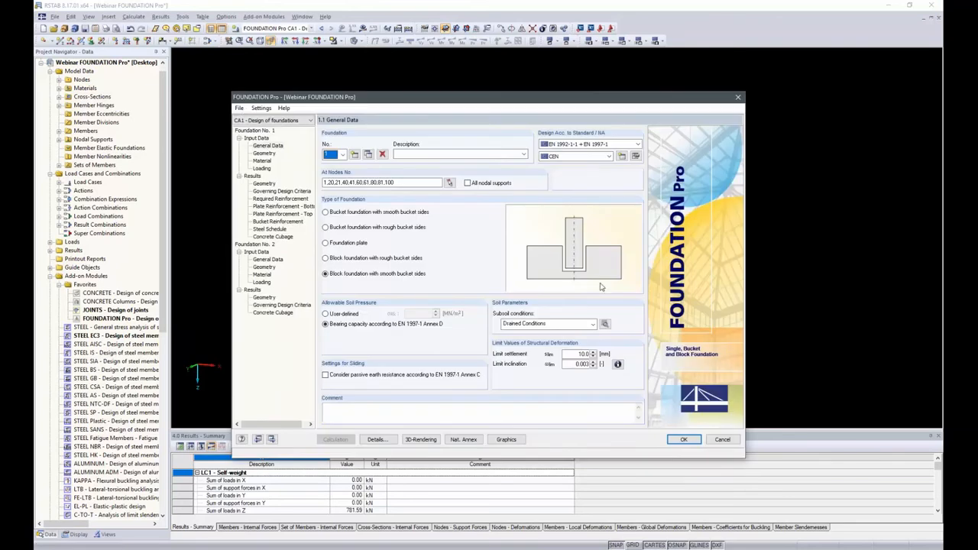
pyautogui.click(239, 108)
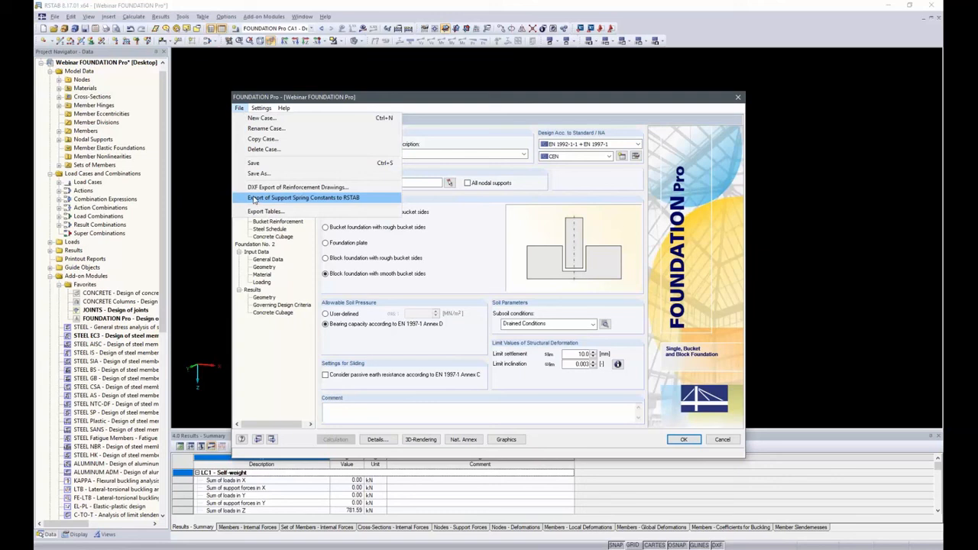
pyautogui.click(296, 199)
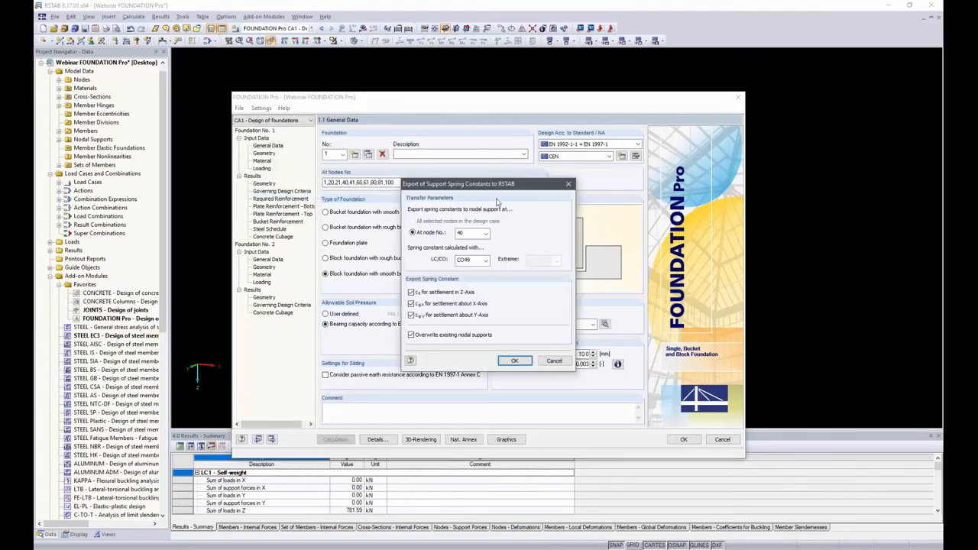
pyautogui.click(514, 361)
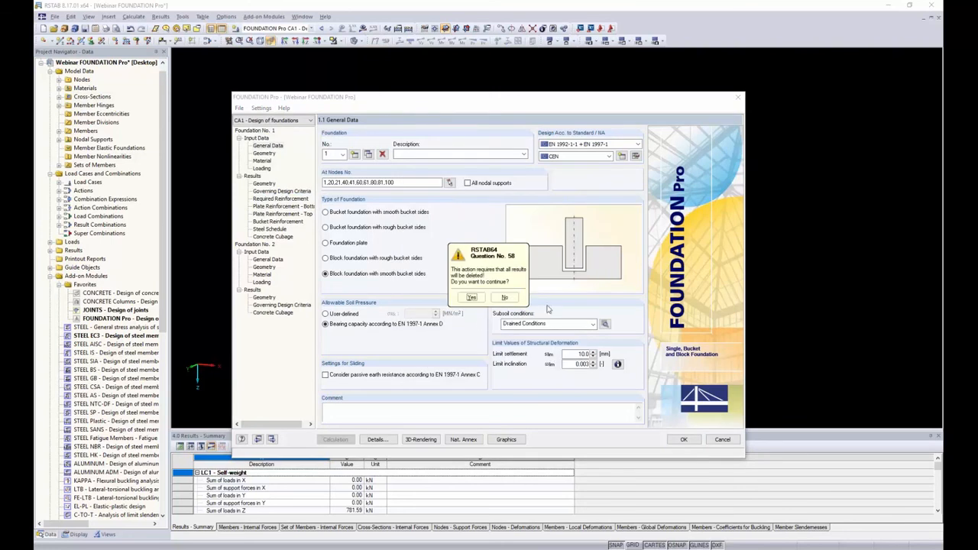
pyautogui.click(470, 297)
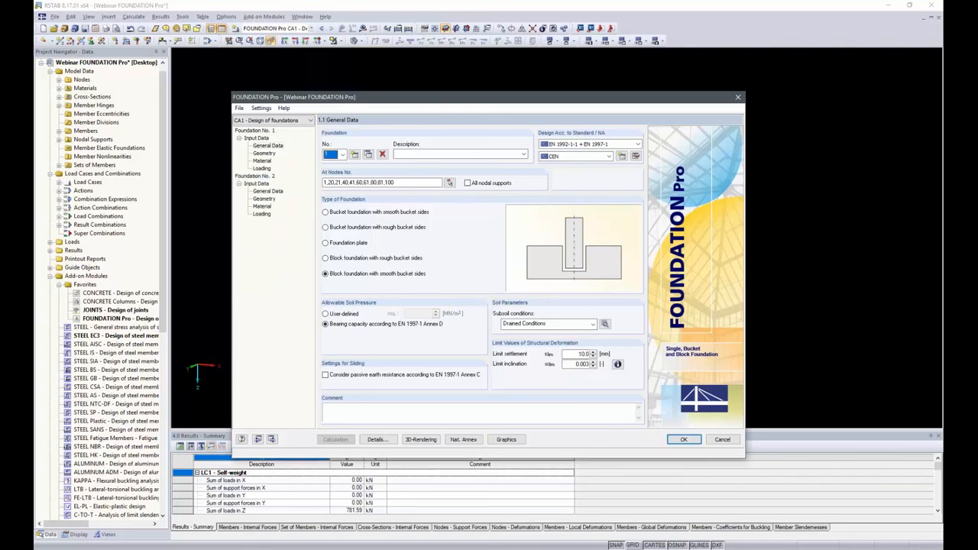
pyautogui.click(684, 440)
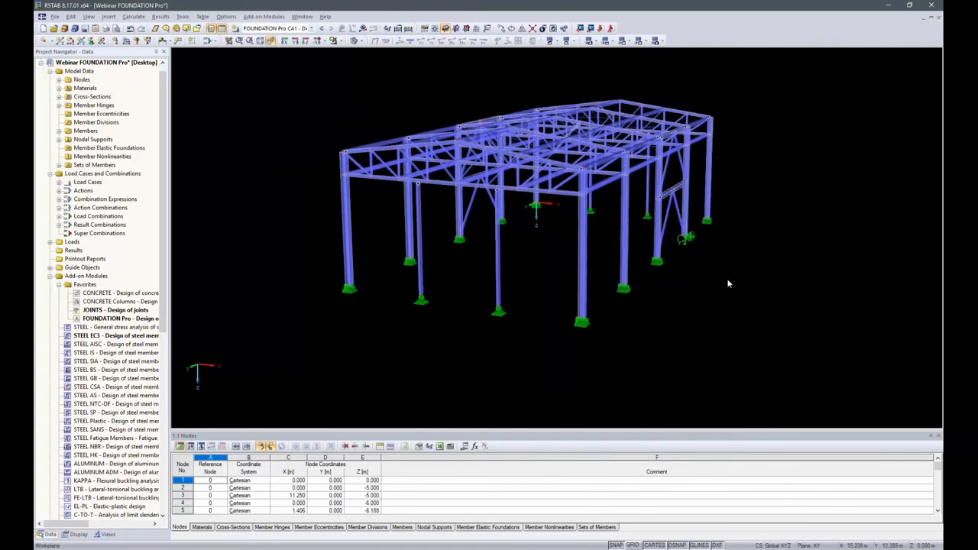
# Inspect the nodal support at node 40 on the model and open its support type with the exported spring constants.
pyautogui.keyDown('ctrl'); pyautogui.moveTo(686, 238); pyautogui.dragTo(695, 271, button='middle'); pyautogui.keyUp('ctrl')
pyautogui.moveTo(699, 276)
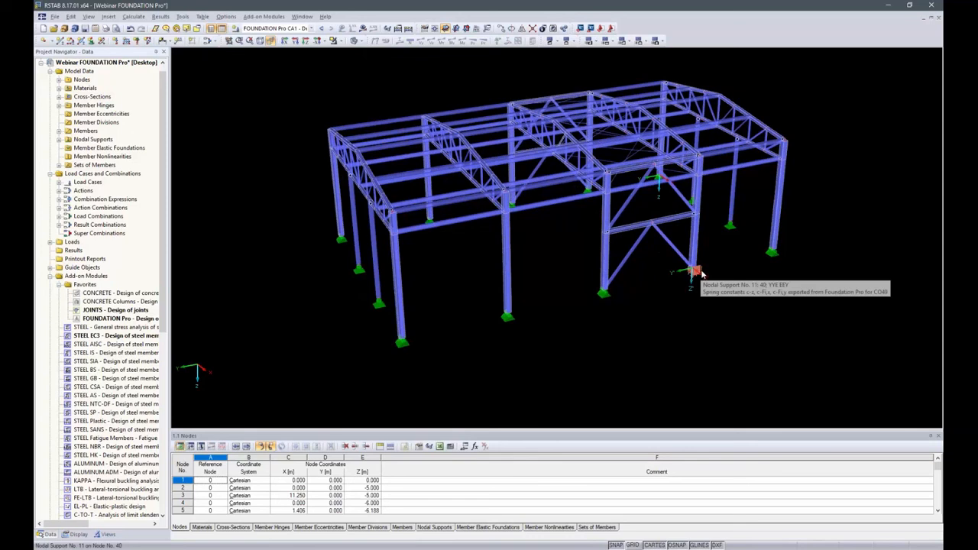
pyautogui.scroll(4, 698, 280)
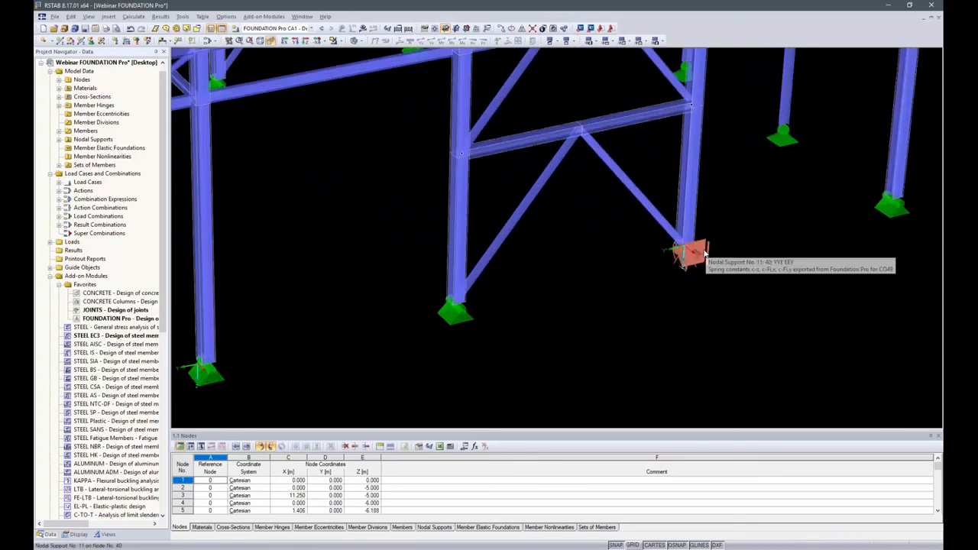
pyautogui.doubleClick(702, 253)
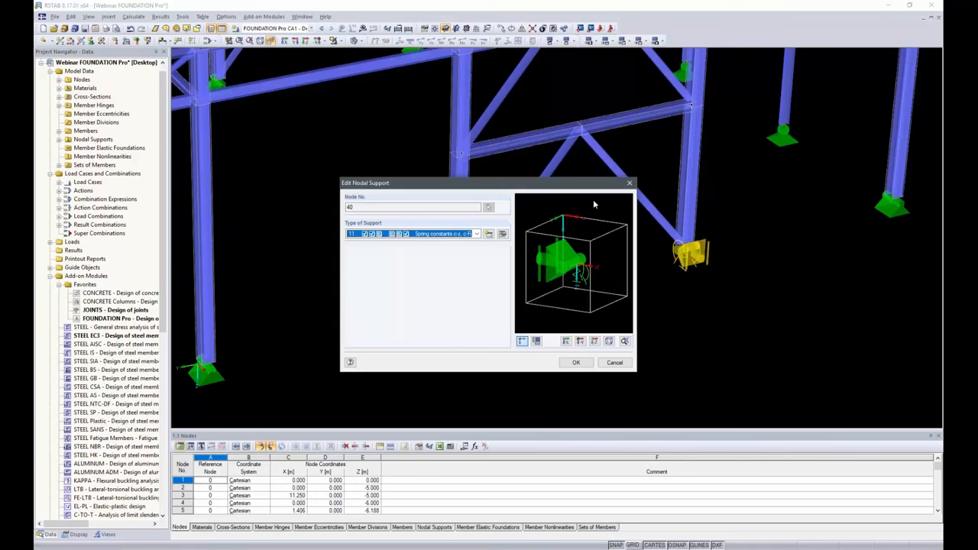
pyautogui.click(476, 234)
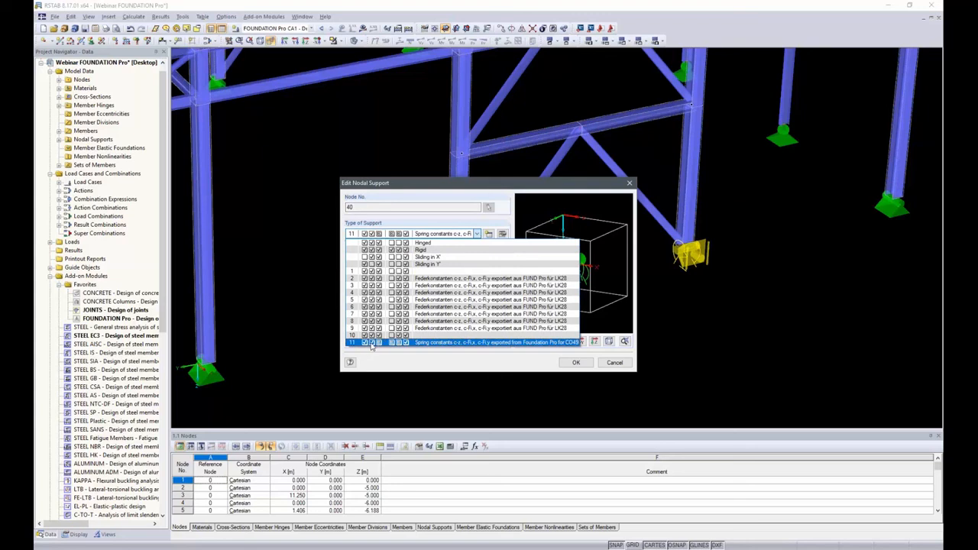
pyautogui.click(430, 348)
pyautogui.click(502, 234)
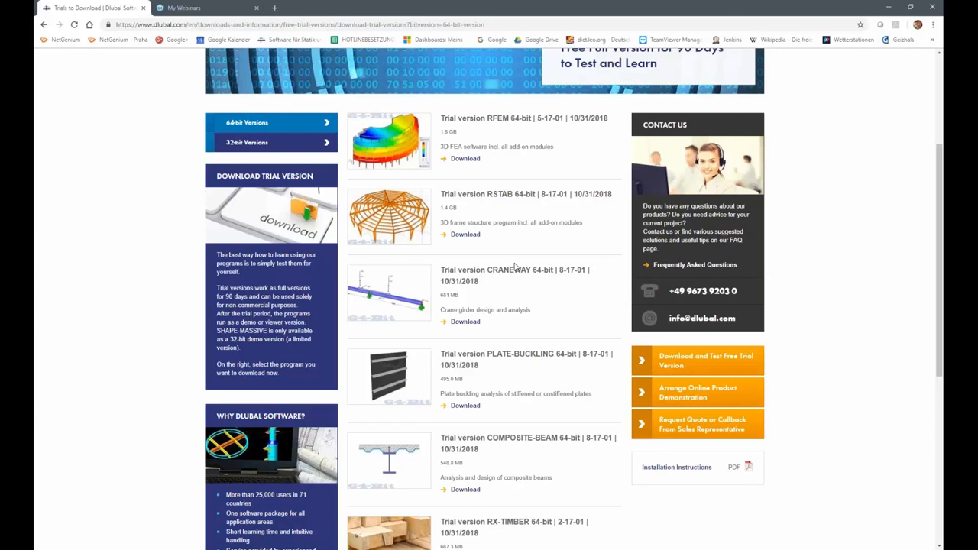
# Switch to the browser and look through the Dlubal page with the 64-bit trial version downloads.
pyautogui.scroll(3, 579, 317)
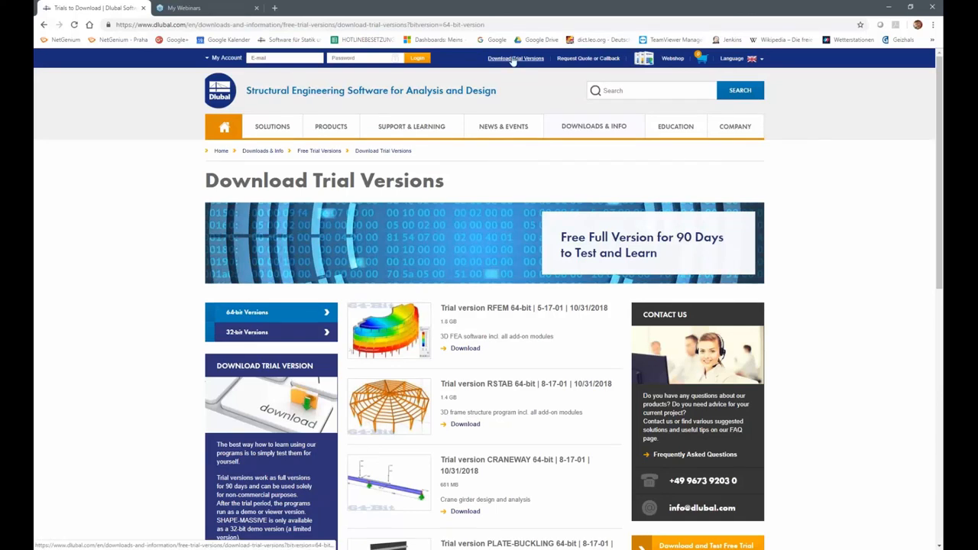
pyautogui.scroll(-2, 540, 345)
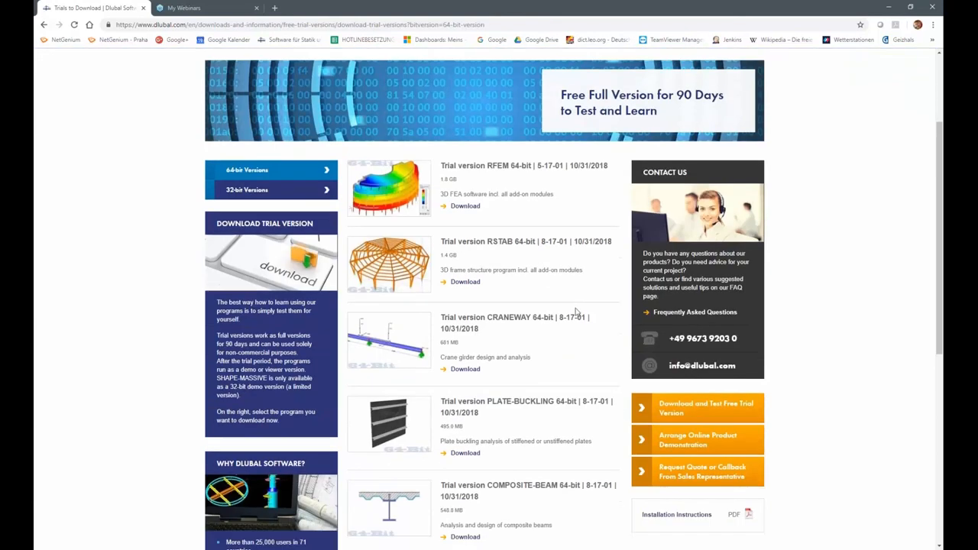